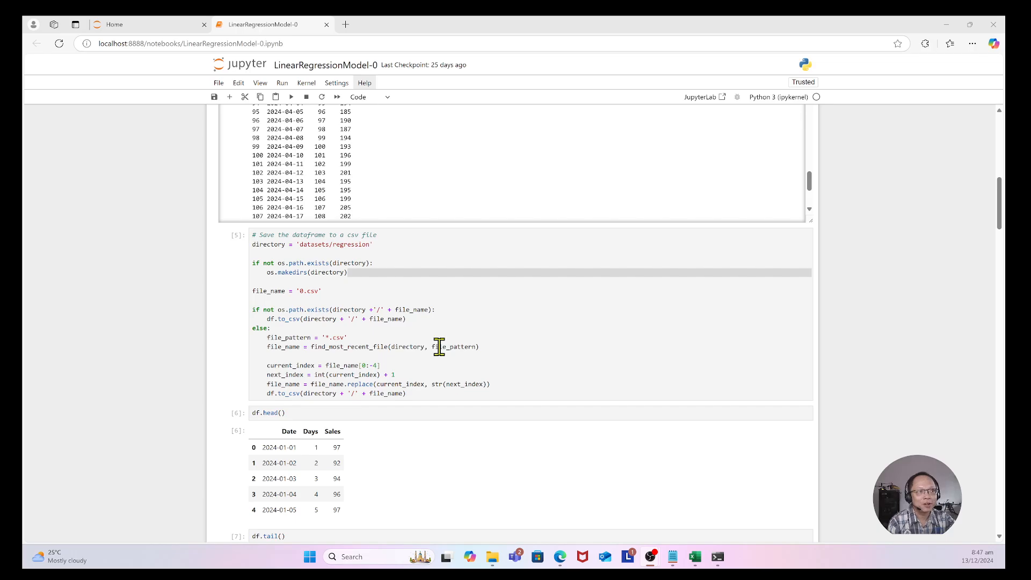
Switch to File Explorer and check the existing CSV files in the datasets/regression folder.
scroll(439, 346, "down", 1)
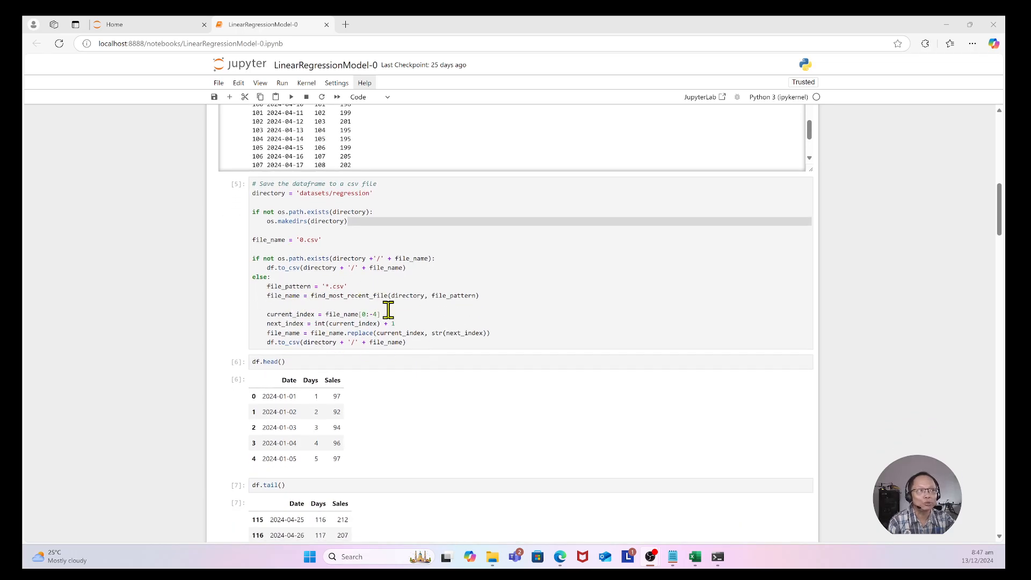
mouse_move(493, 567)
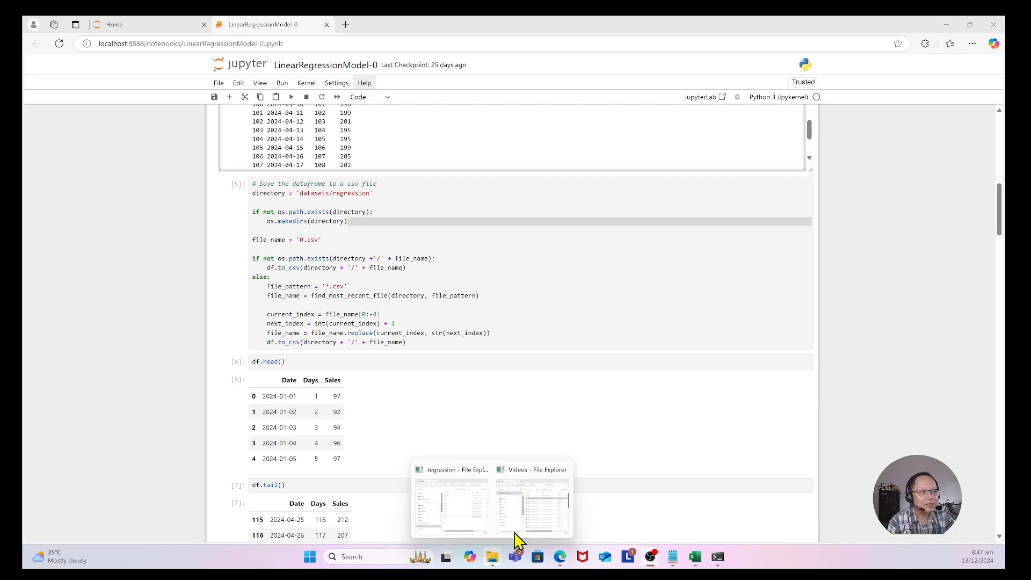
left_click(463, 530)
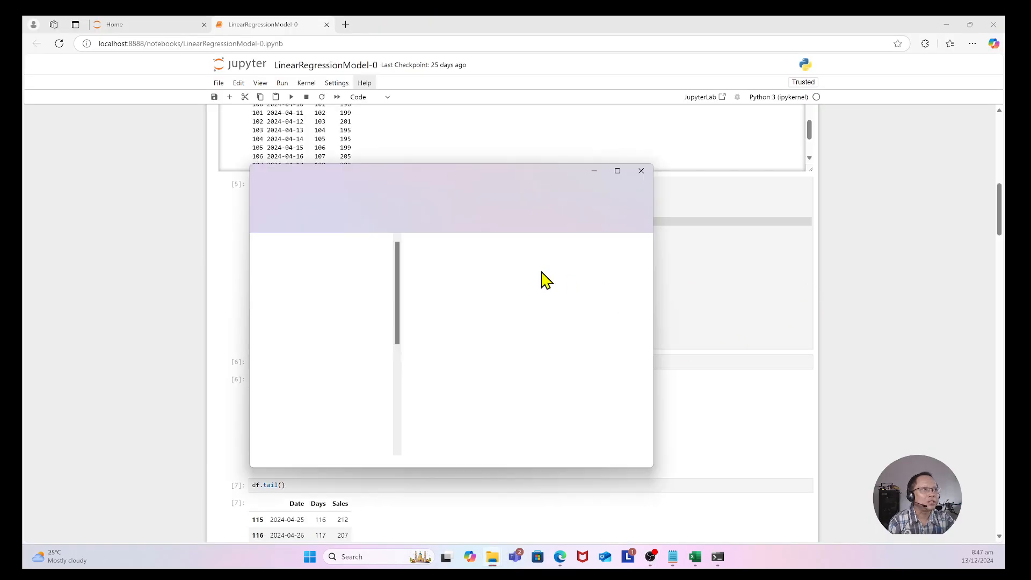
left_click_drag(458, 185, 587, 189)
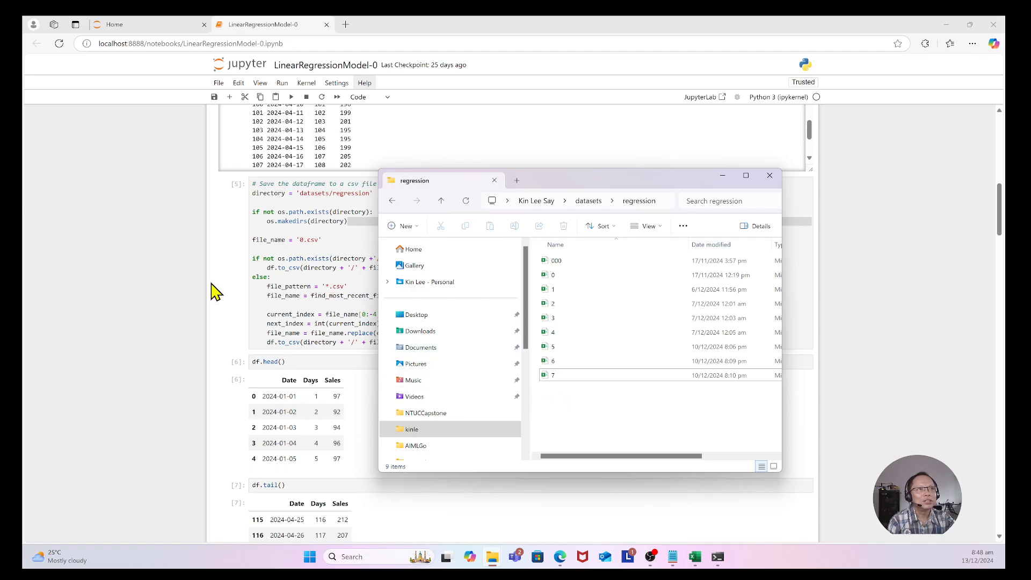
Return to the LinearRegressionModel-0 notebook, restart its kernel and run all cells.
left_click(177, 290)
scroll(399, 390, "down", 3)
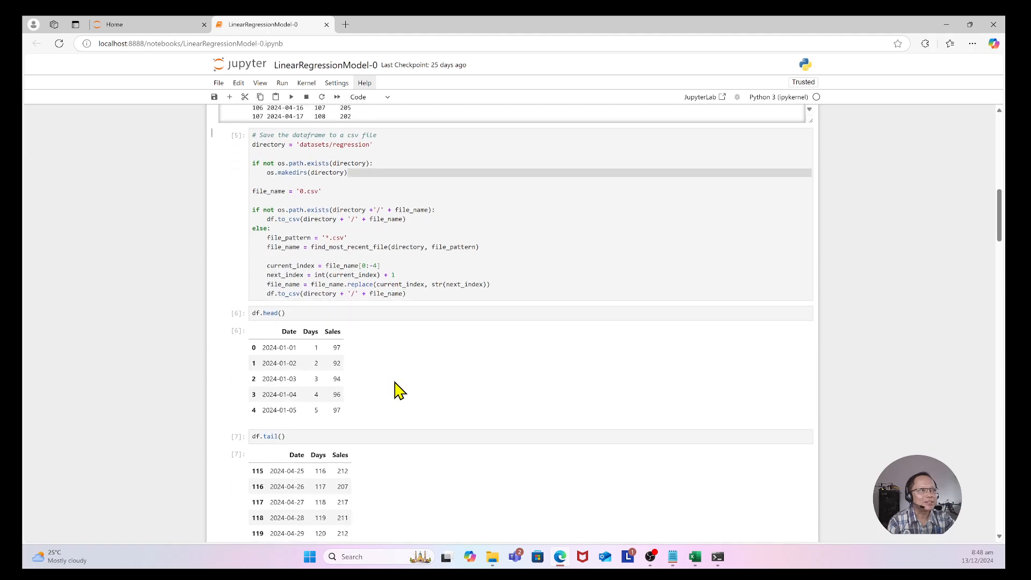
left_click_drag(999, 230, 1000, 143)
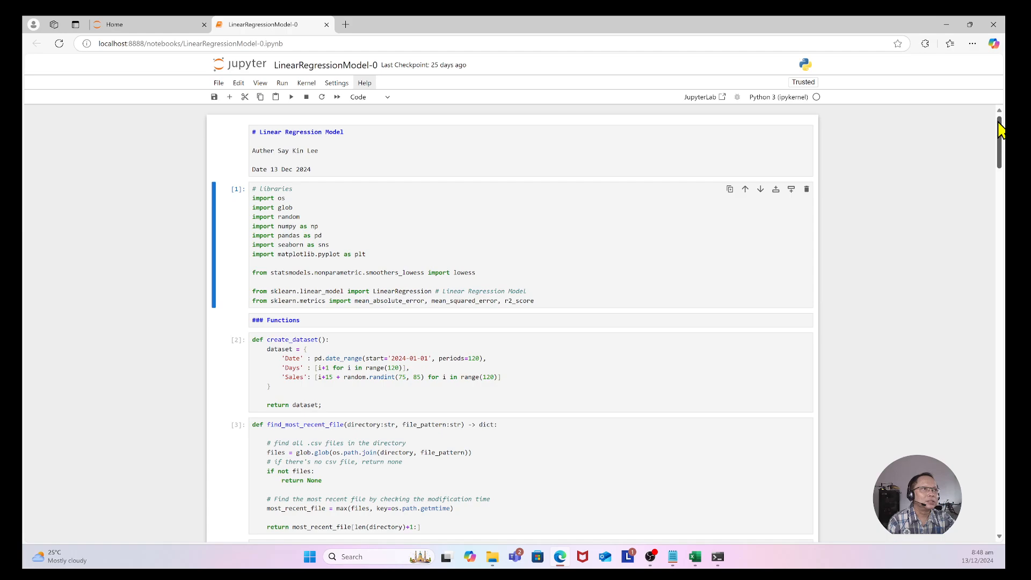
left_click(322, 97)
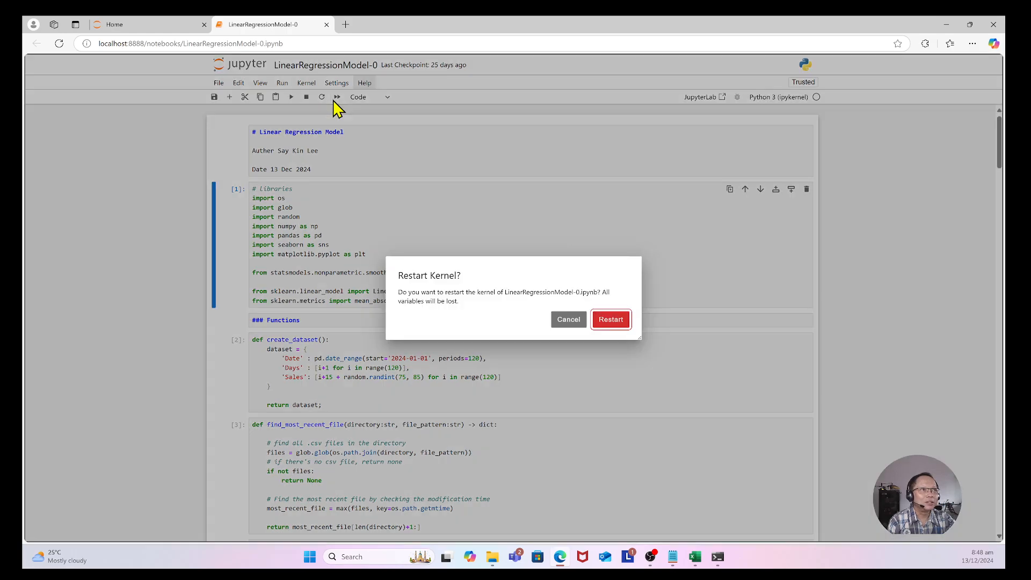
left_click(611, 321)
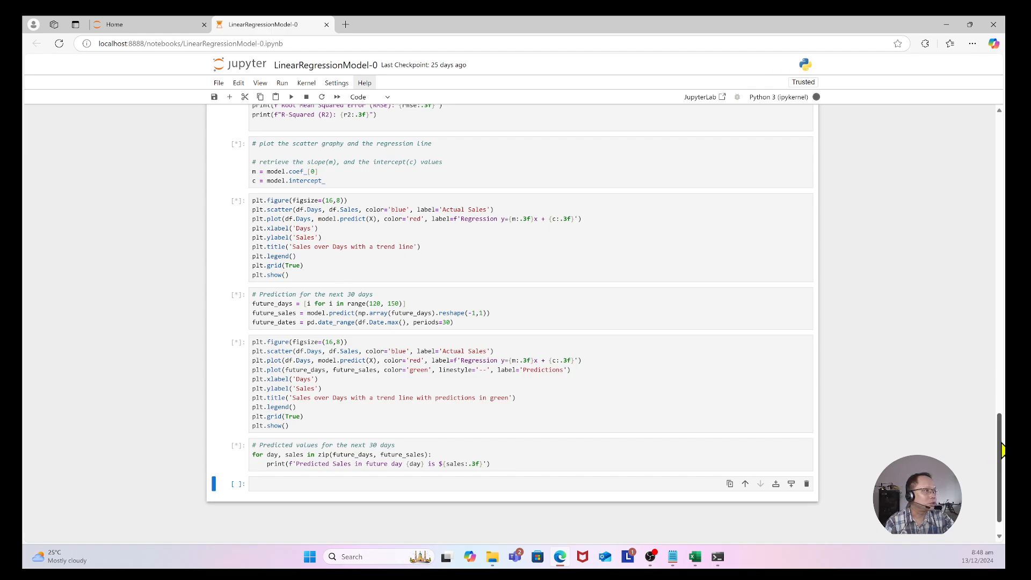
Examine the rerun notebook from its start through the full printed Date, Days and Sales dataset.
left_click_drag(1002, 451, 1001, 151)
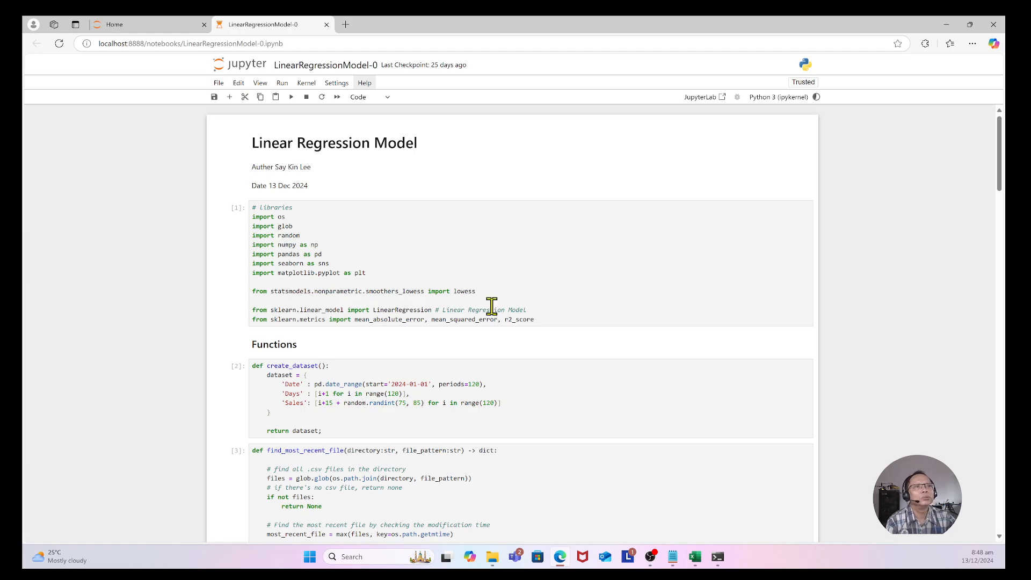
scroll(512, 290, "down", 2)
scroll(511, 290, "down", 4)
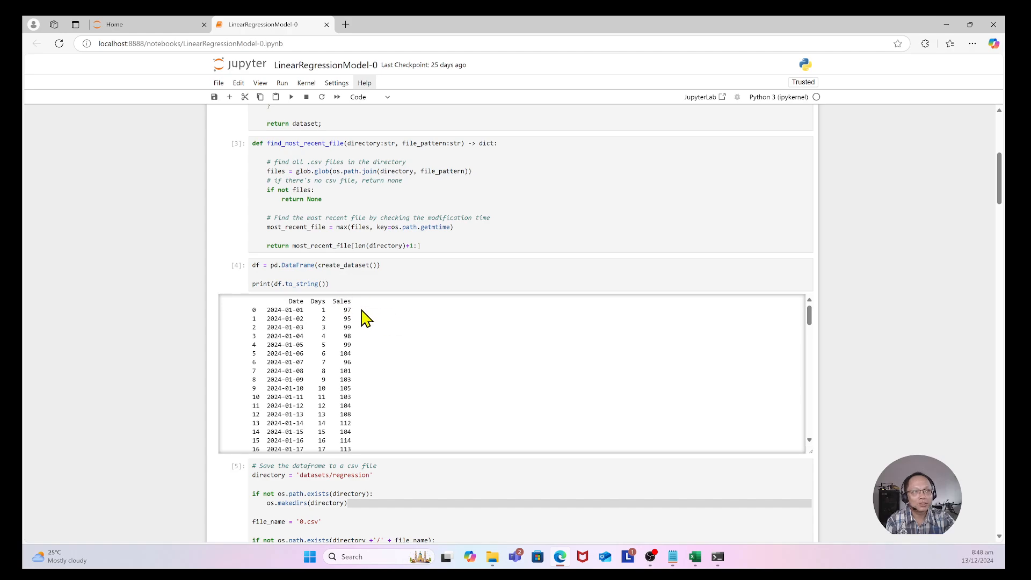
left_click_drag(361, 310, 365, 338)
scroll(323, 410, "down", 3)
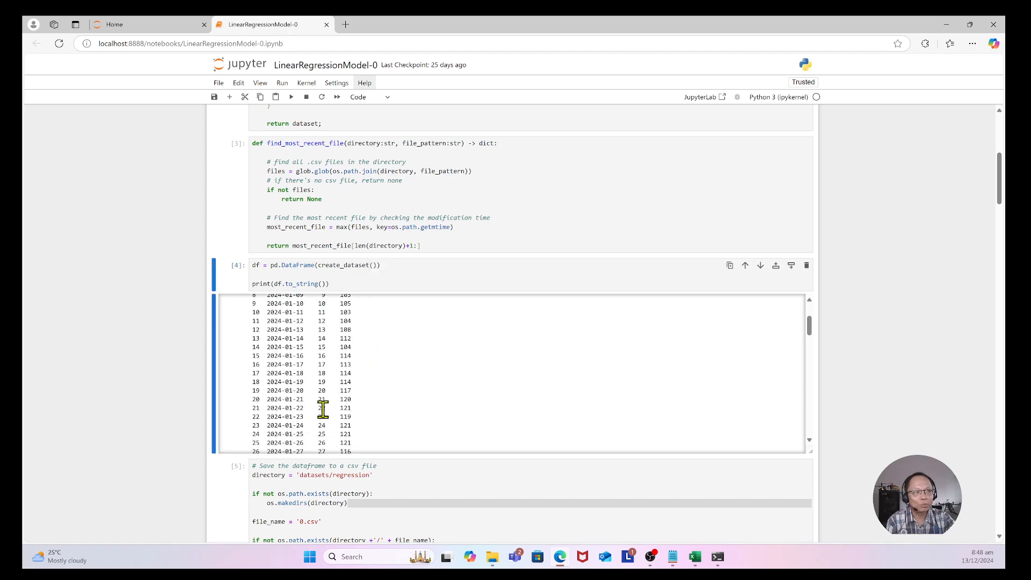
scroll(323, 410, "down", 20)
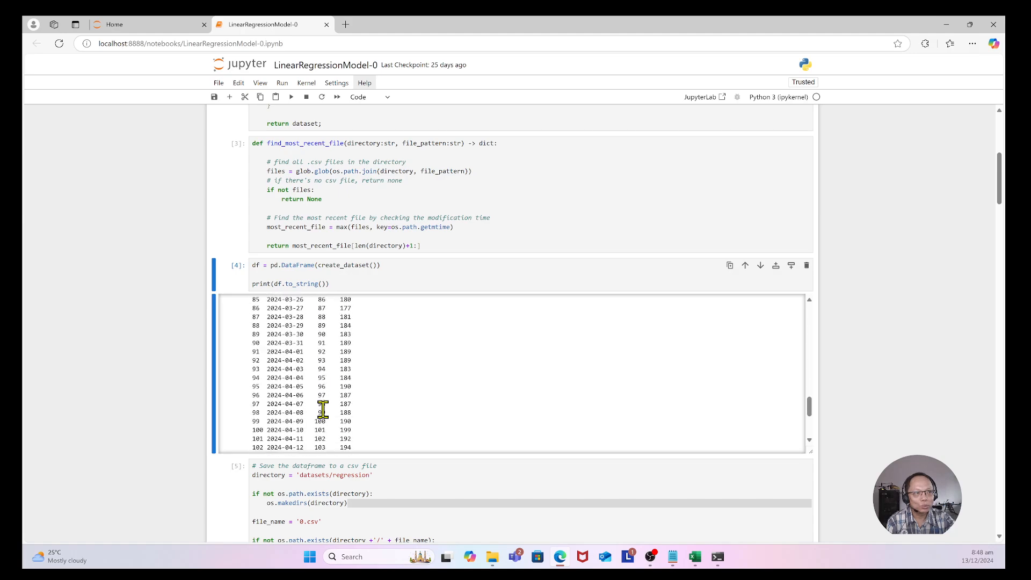
scroll(323, 409, "down", 5)
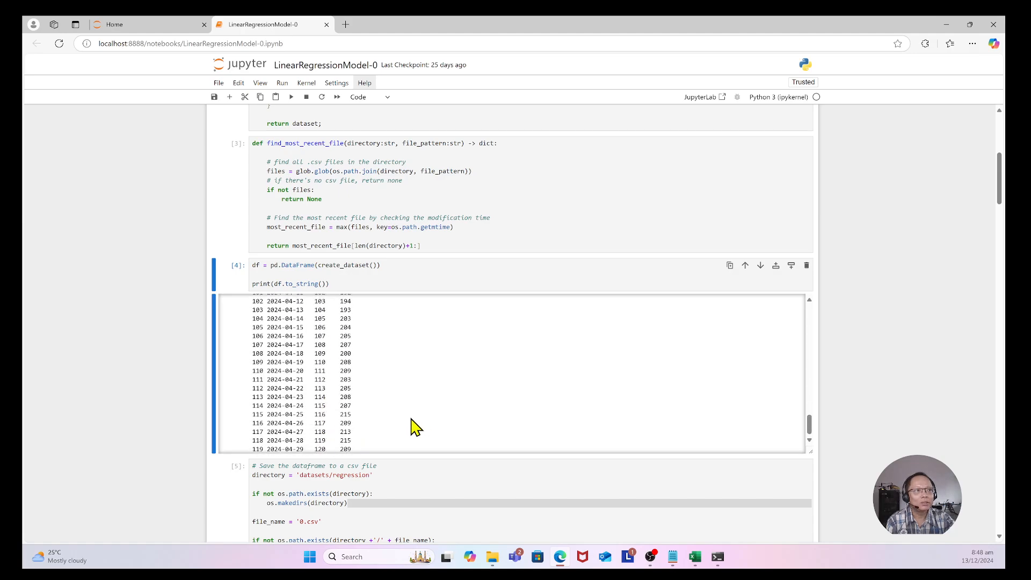
scroll(405, 421, "down", 2)
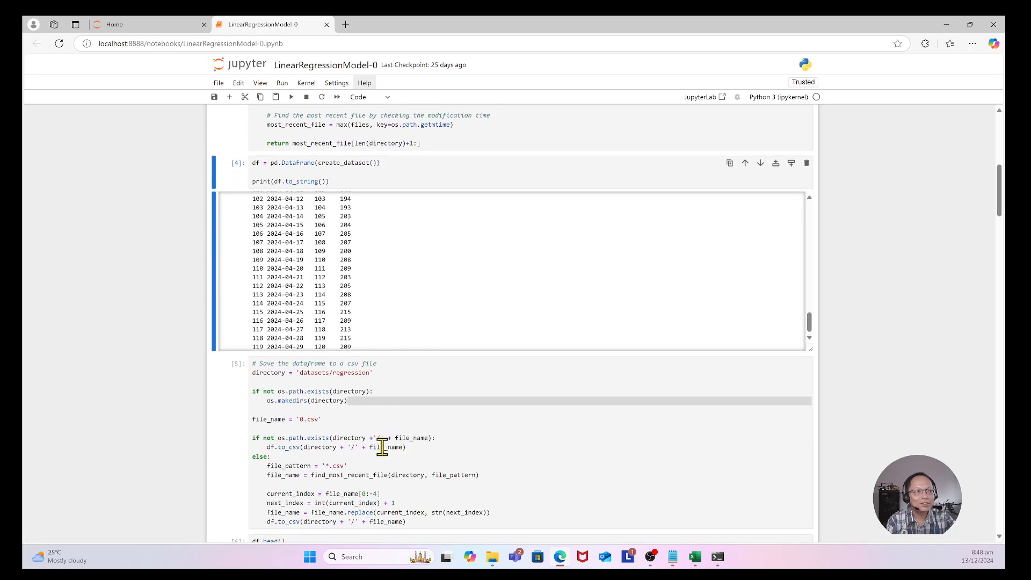
Check the newly saved file 8 in the regression folder in File Explorer, including its date, type and size, and return to the notebook.
scroll(382, 446, "down", 3)
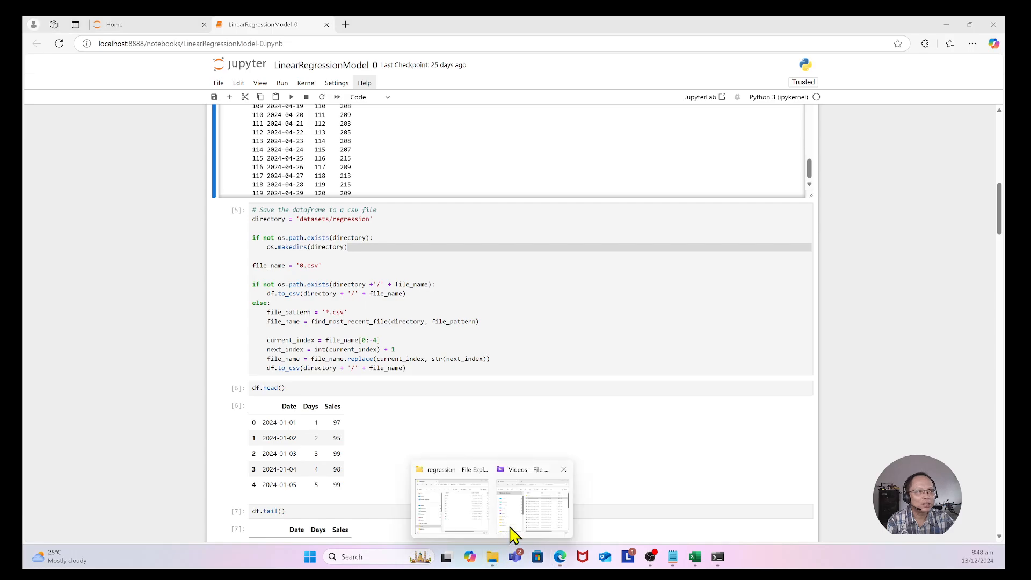
left_click(477, 510)
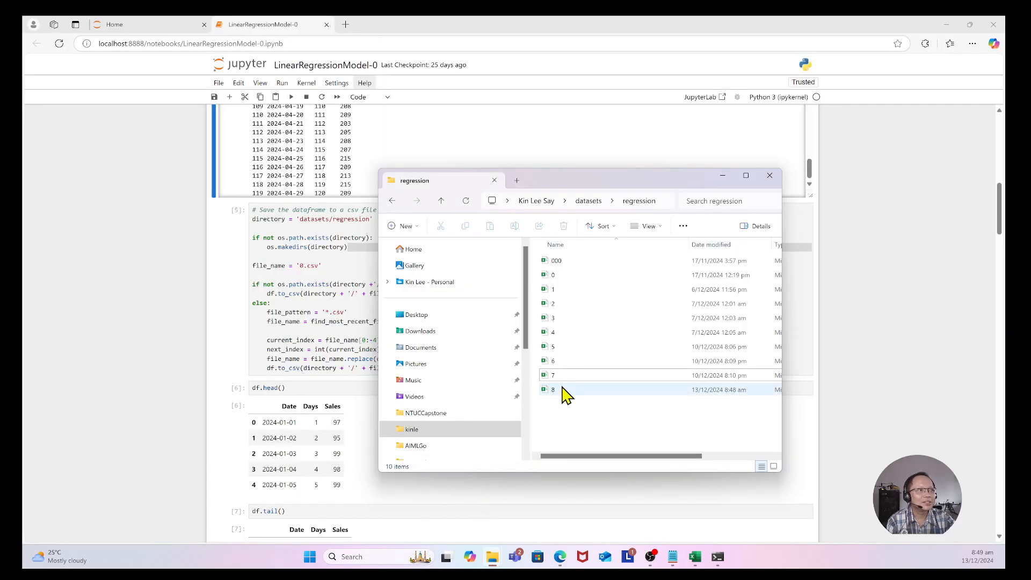
left_click(561, 391)
left_click_drag(644, 185, 511, 174)
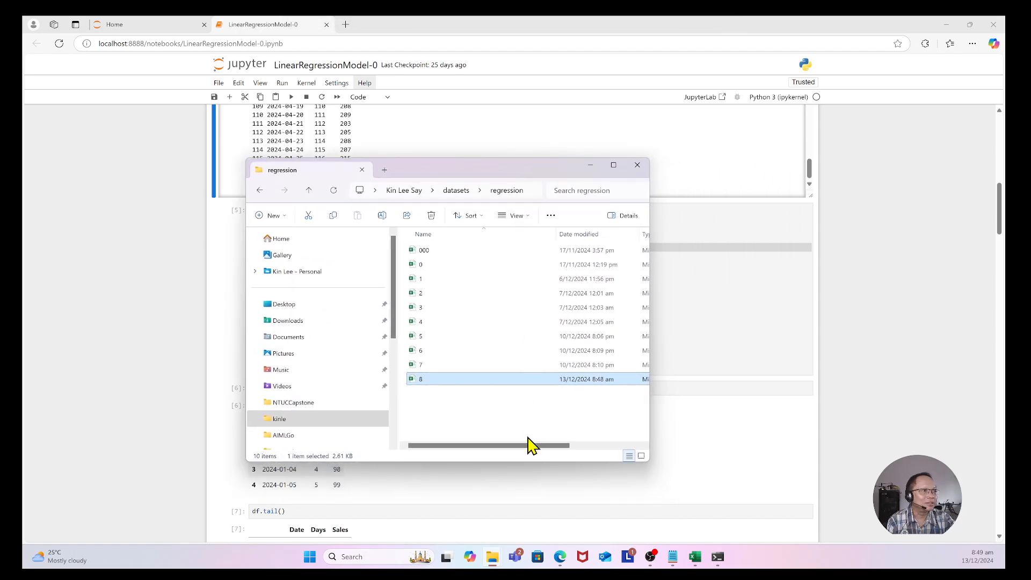
left_click_drag(531, 453, 605, 451)
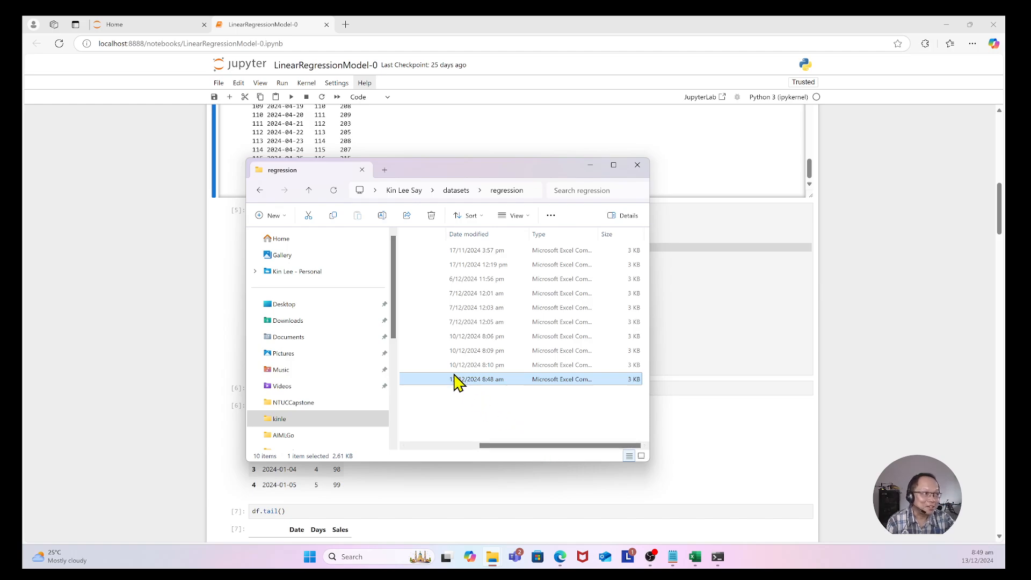
left_click_drag(539, 449, 420, 449)
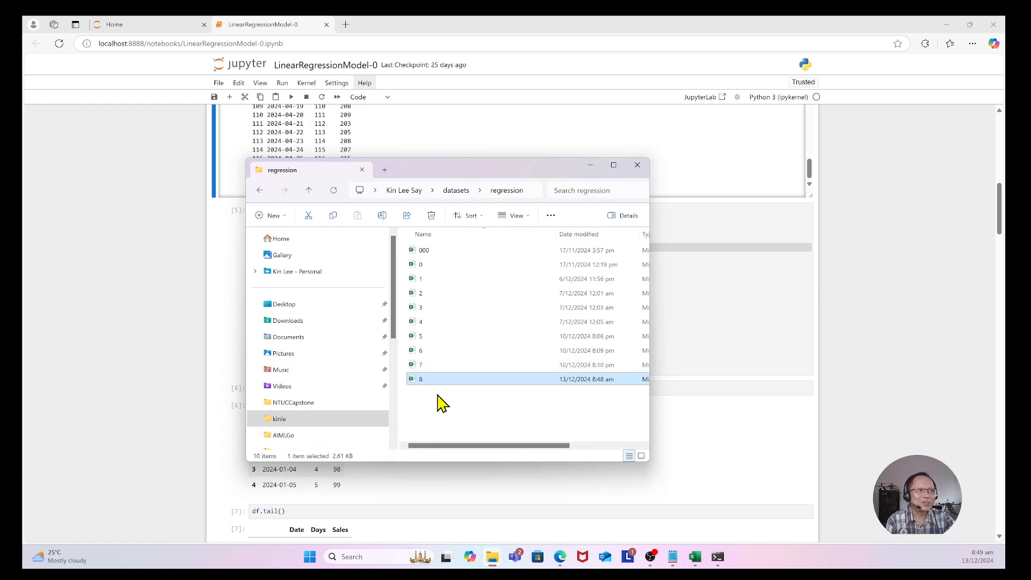
left_click(781, 362)
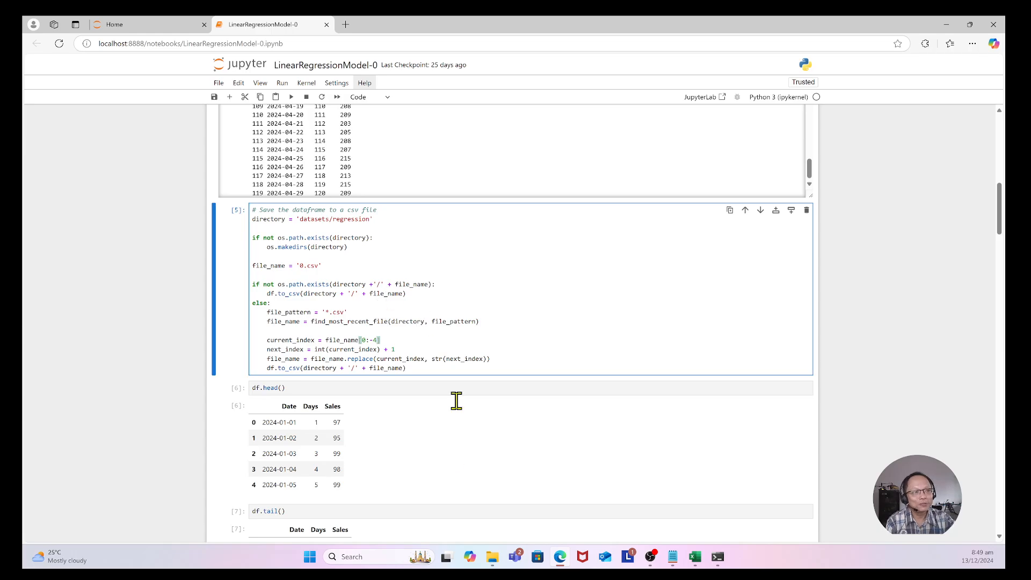
Review the dataframe's tail and info output, the Sales over Days scatter plot and the LOESS curve plot.
scroll(453, 461, "down", 6)
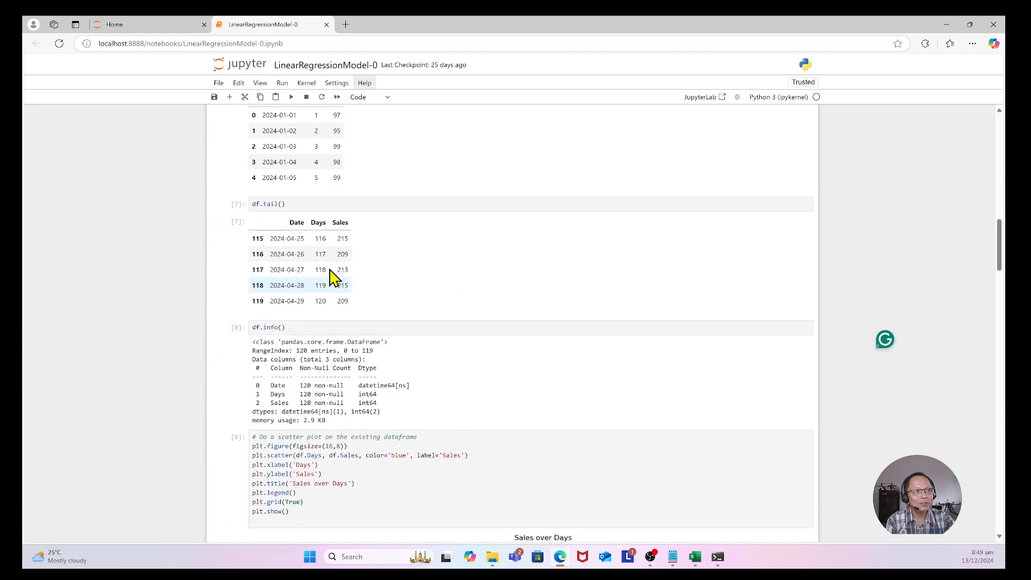
scroll(420, 237, "down", 4)
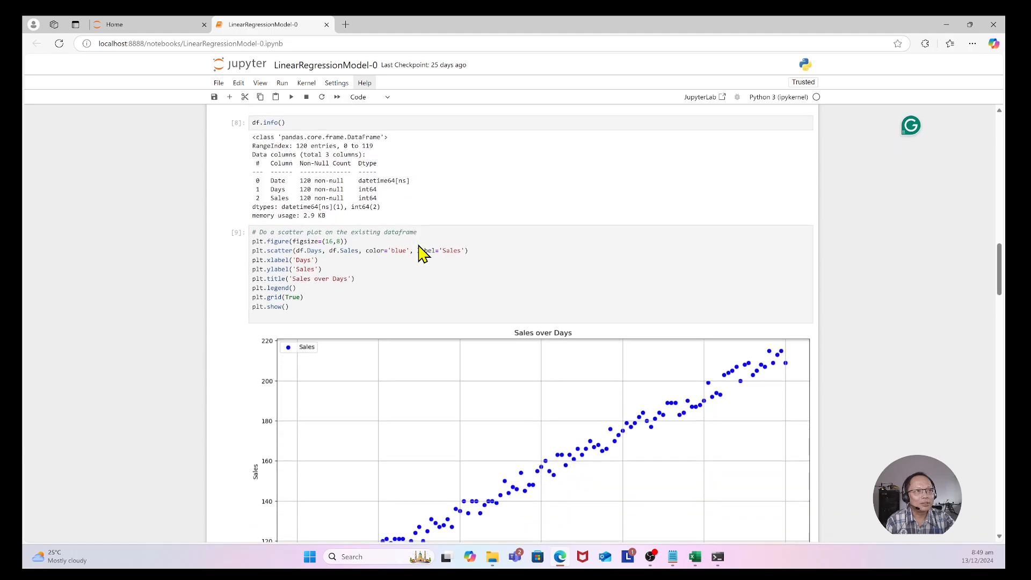
scroll(421, 292, "down", 4)
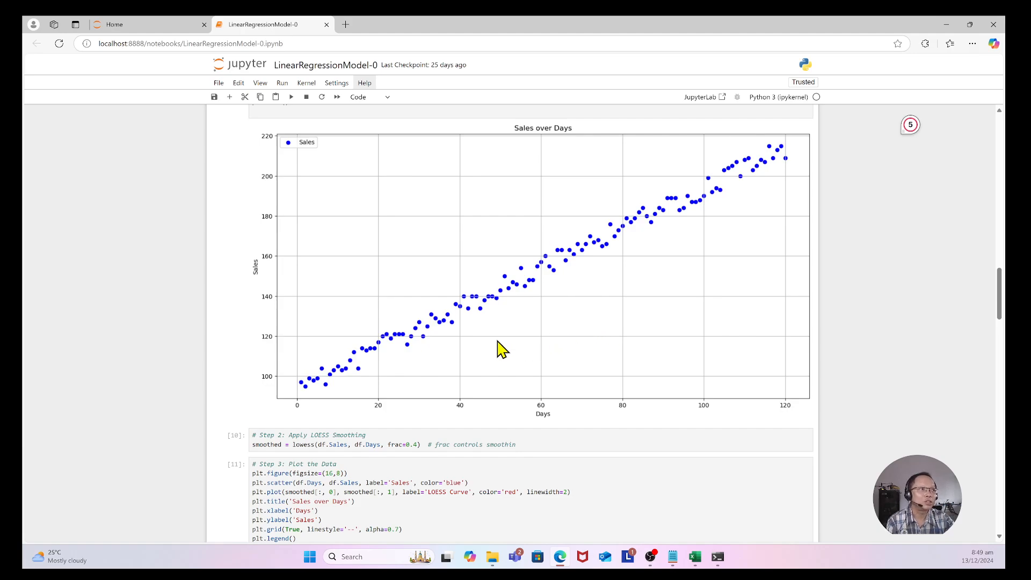
scroll(628, 307, "down", 2)
scroll(626, 301, "down", 6)
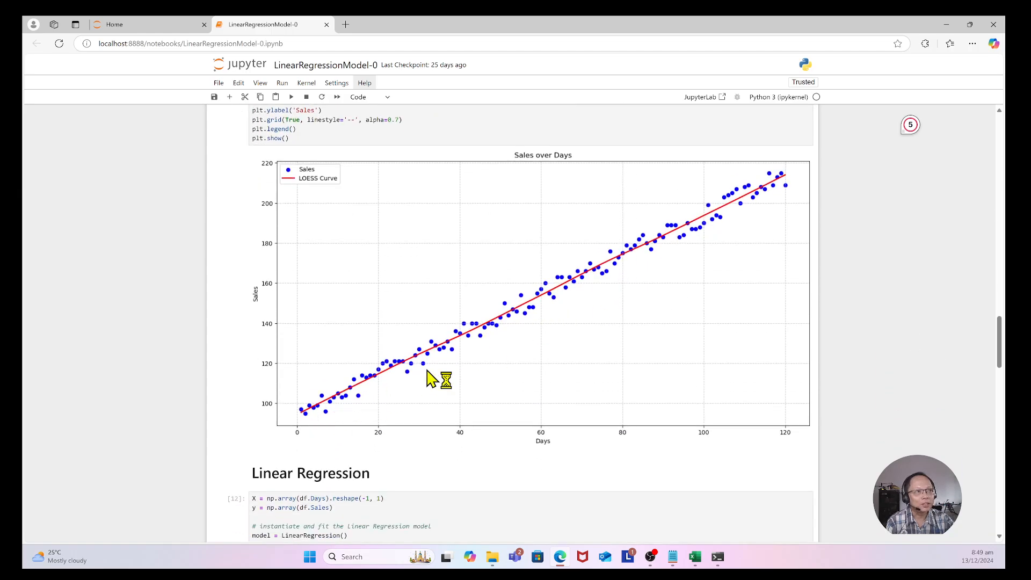
Examine the Linear Regression section's model code, error metrics and the sales plot with its trend line.
scroll(621, 426, "down", 2)
scroll(621, 426, "down", 2)
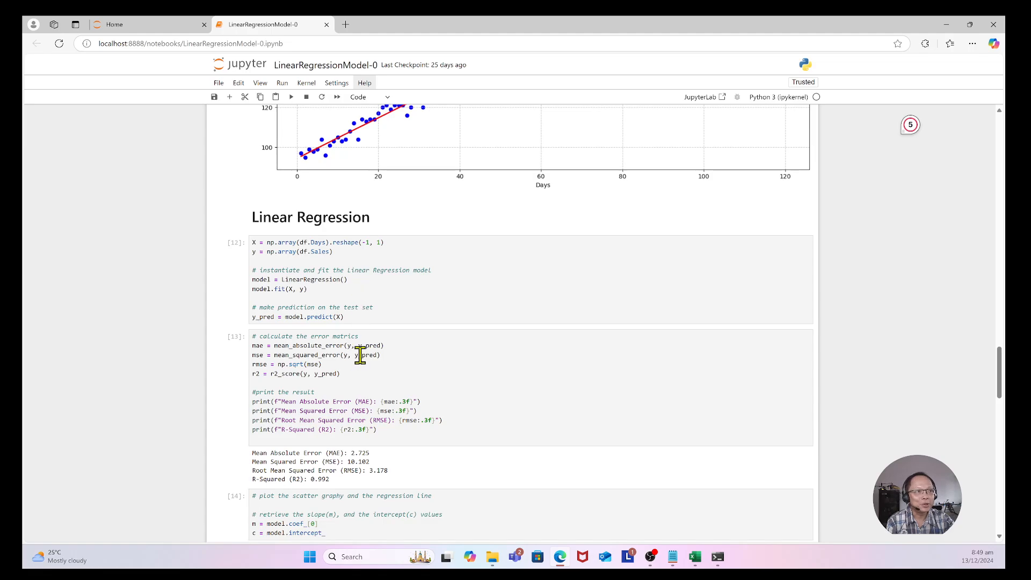
scroll(360, 355, "down", 2)
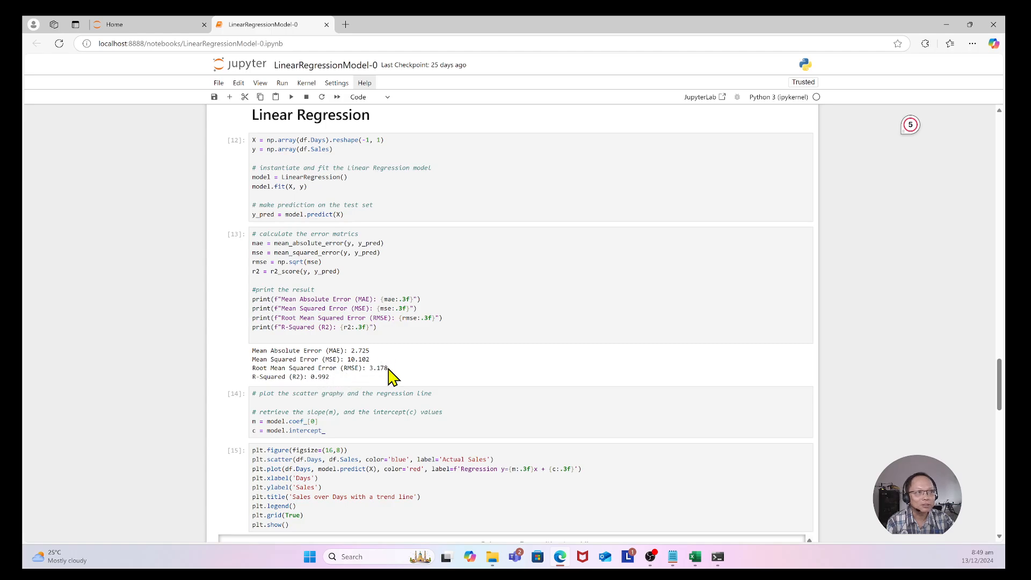
scroll(371, 382, "down", 4)
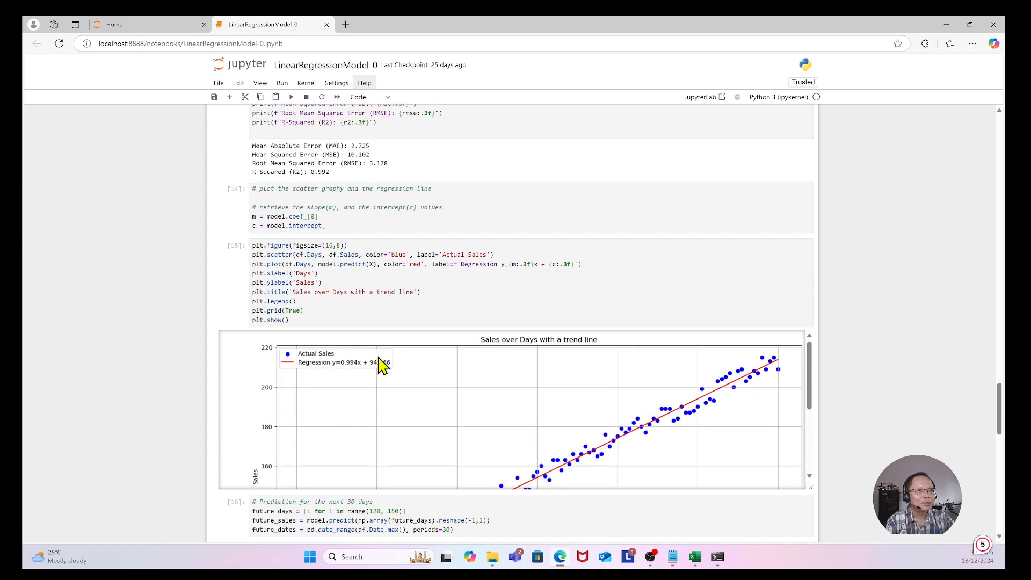
scroll(373, 304, "down", 6)
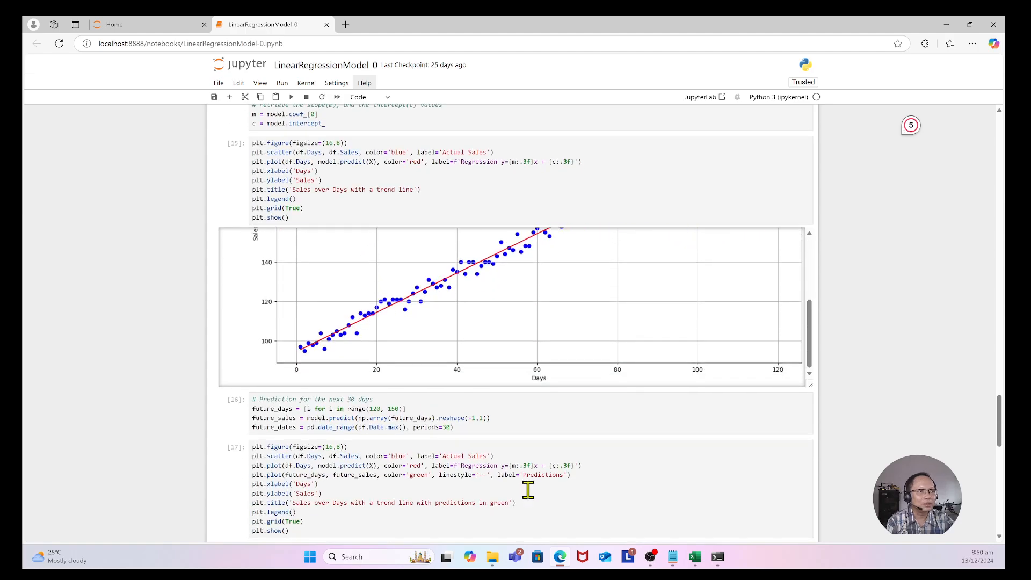
Review the plot with the 30-day predictions and highlight the printed predicted sales for future days 120 to 149.
scroll(505, 445, "down", 1)
scroll(505, 444, "down", 7)
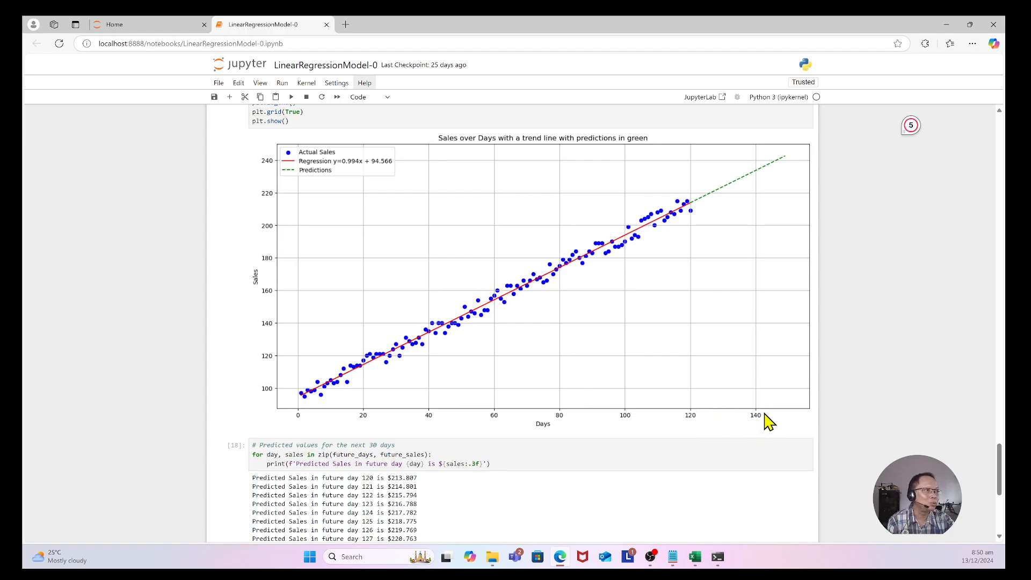
scroll(481, 417, "down", 1)
scroll(482, 417, "down", 5)
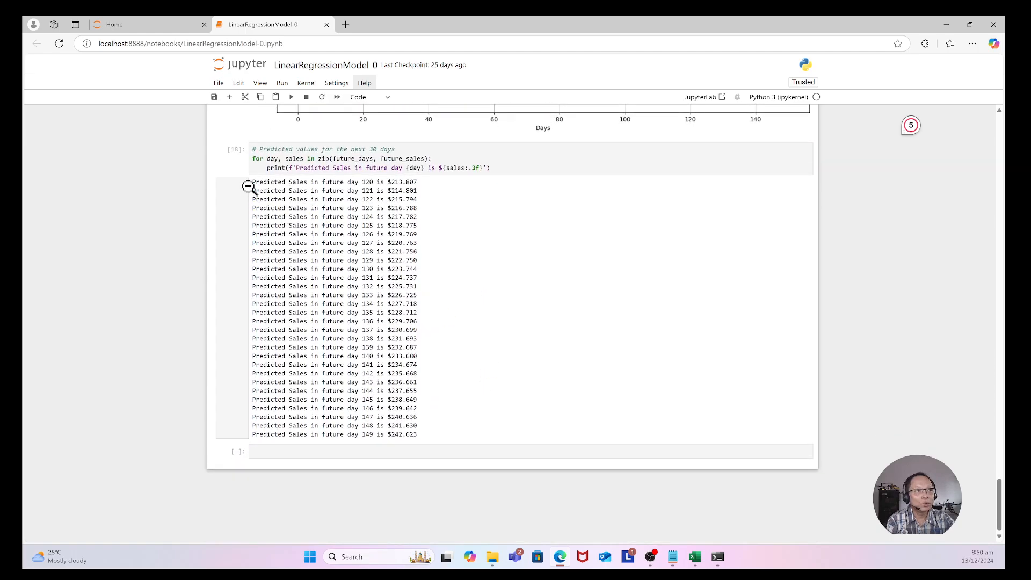
left_click_drag(251, 181, 448, 450)
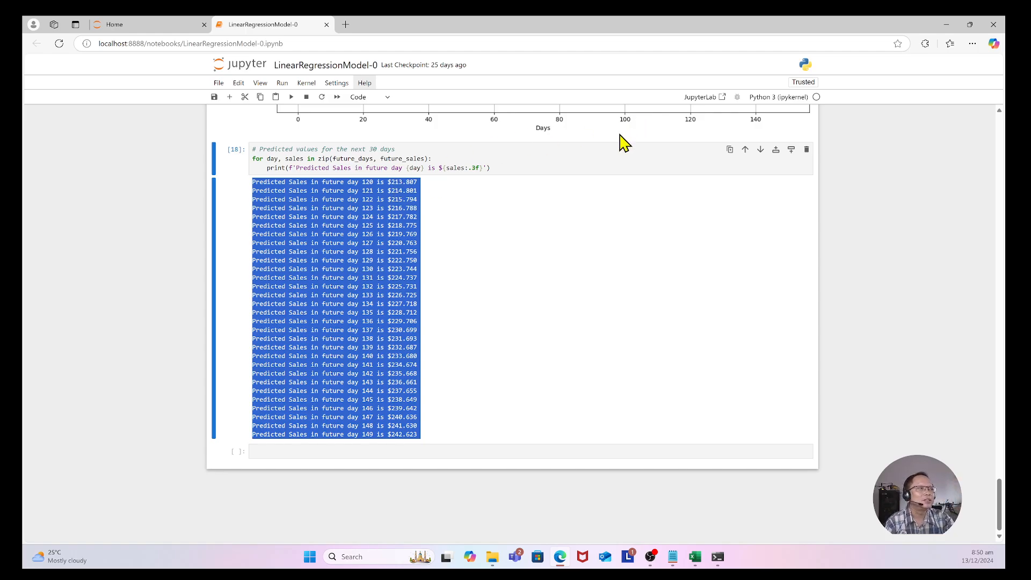
scroll(864, 447, "up", 2)
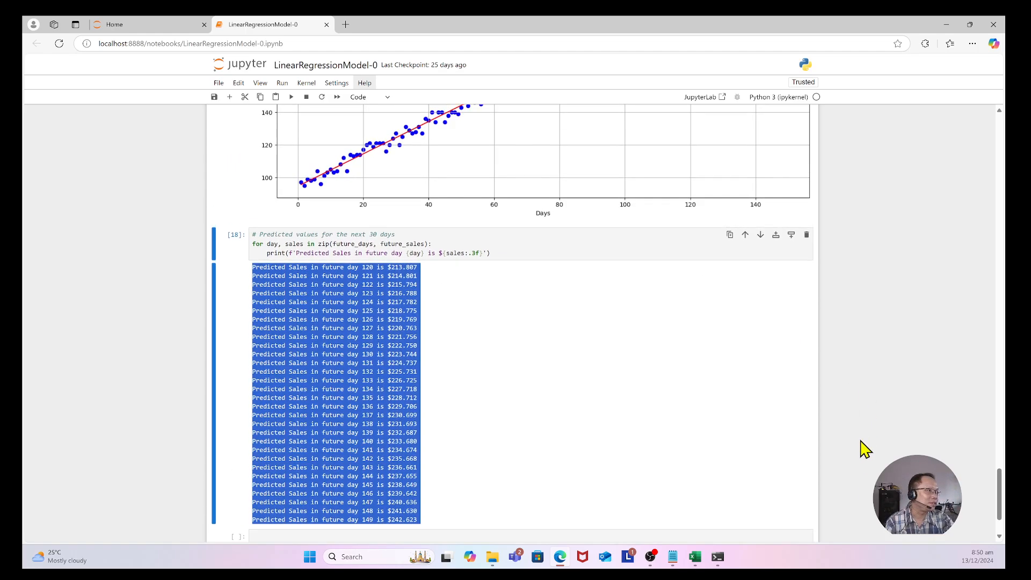
Switch to Excel and bring up the blank LinearRegressionExcelDemo workbook.
left_click(695, 558)
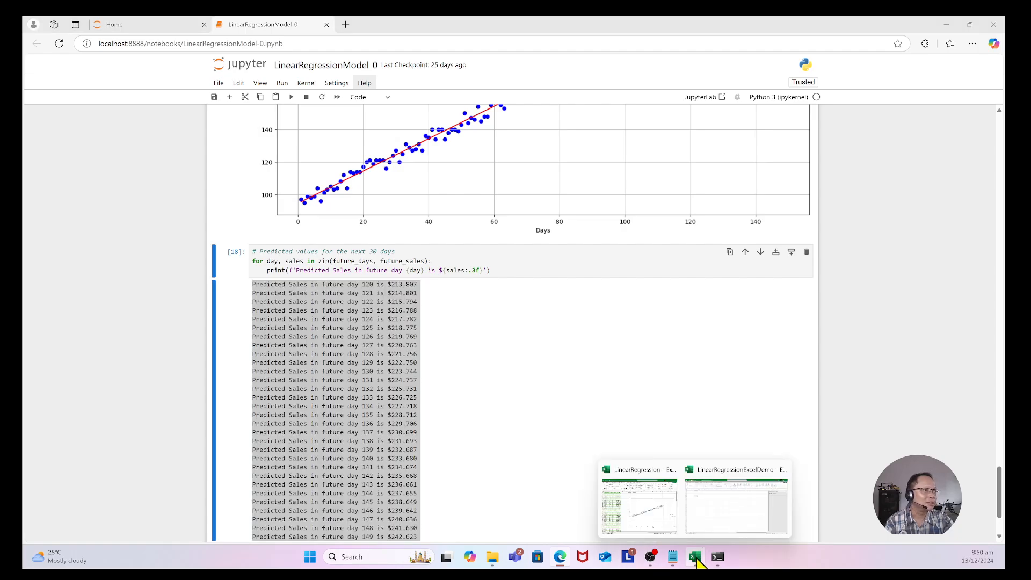
left_click(716, 510)
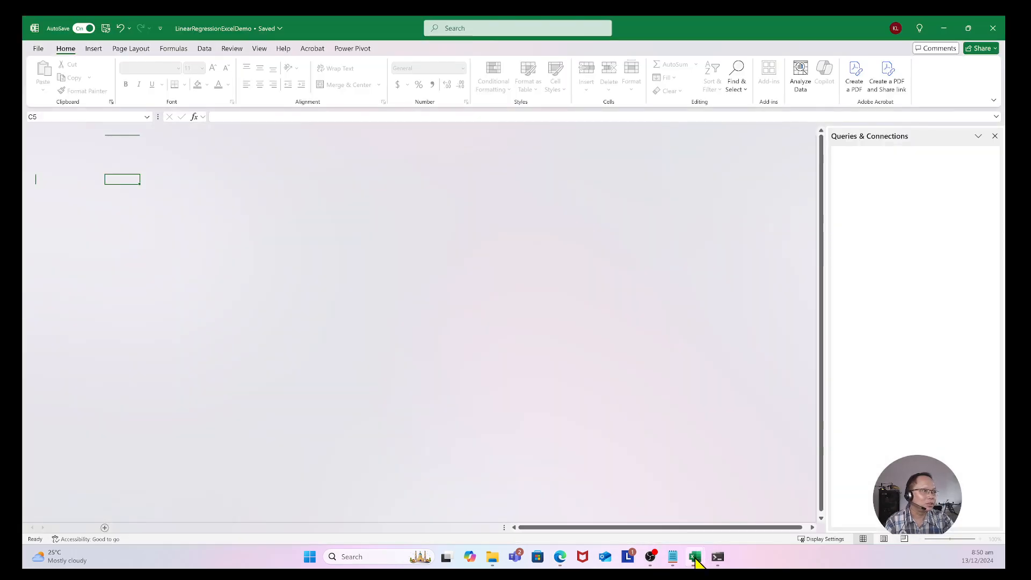
mouse_move(694, 556)
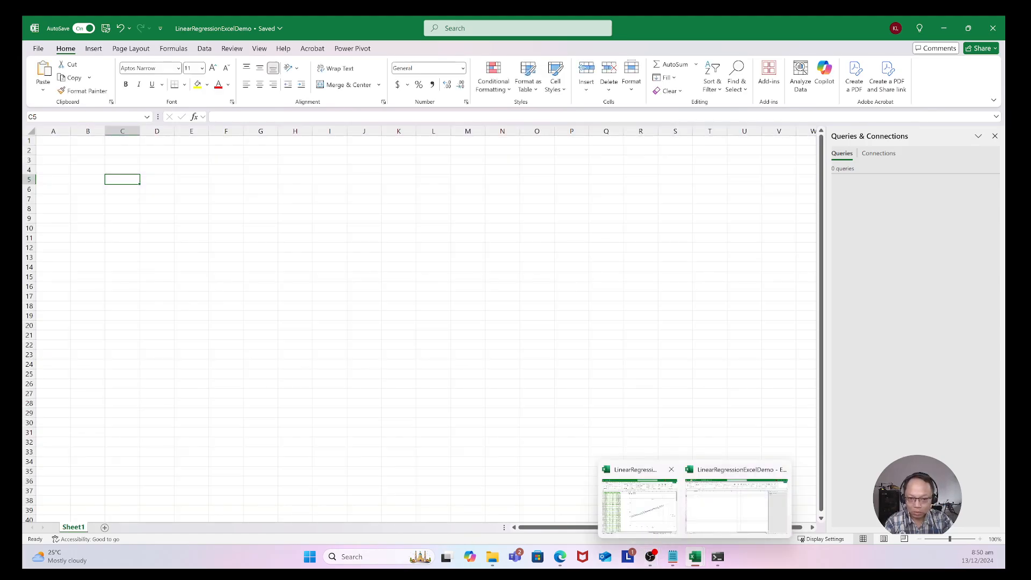
key("super+d")
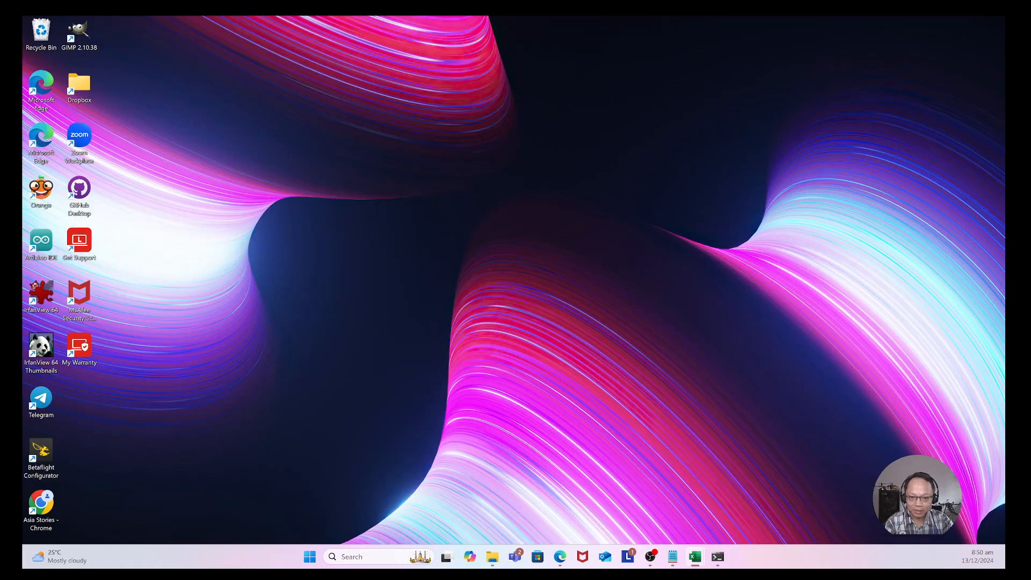
key("super+d")
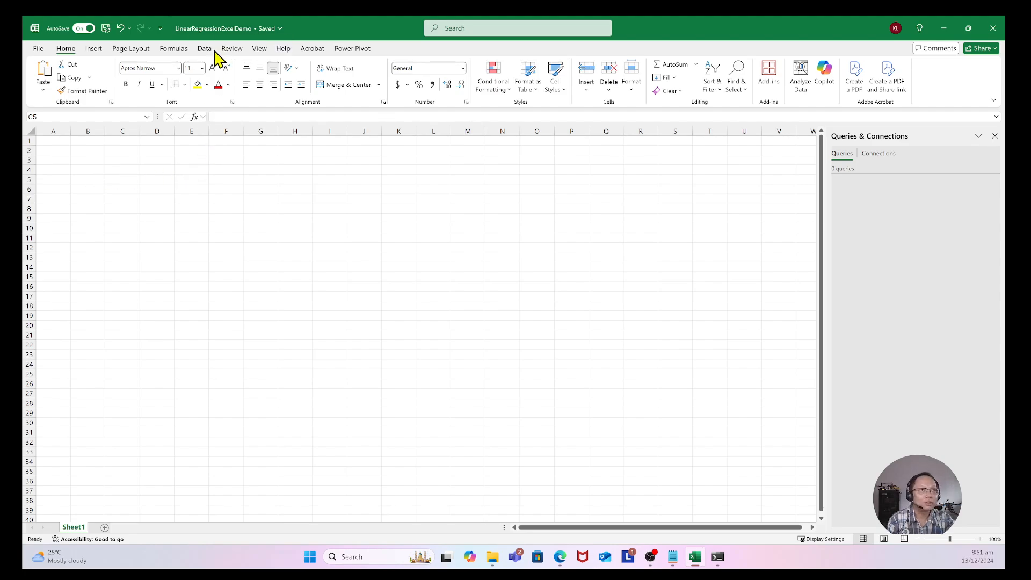
left_click(263, 108)
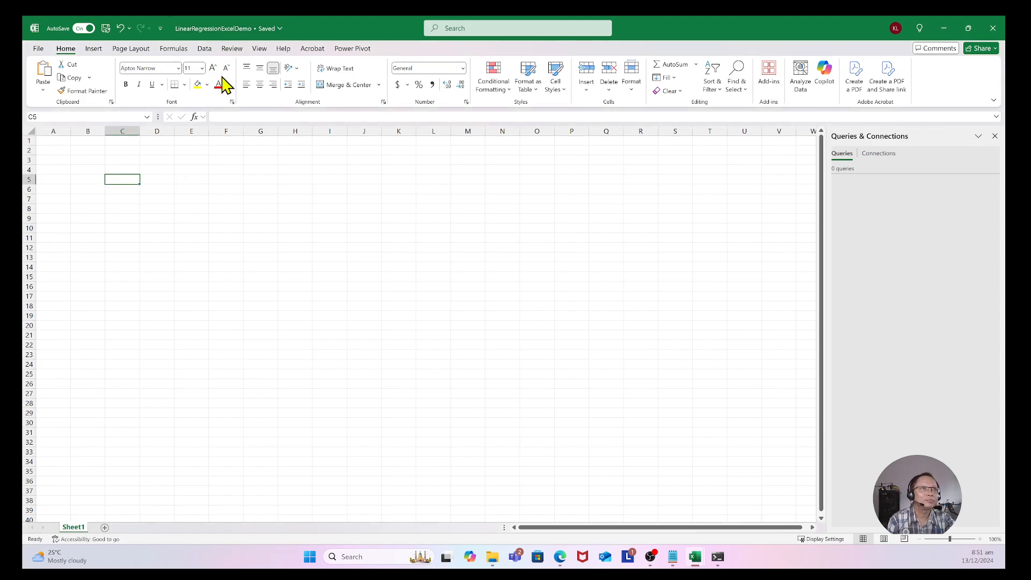
Import the text file 8 from the datasets regression folder and bring up its data preview.
left_click(205, 49)
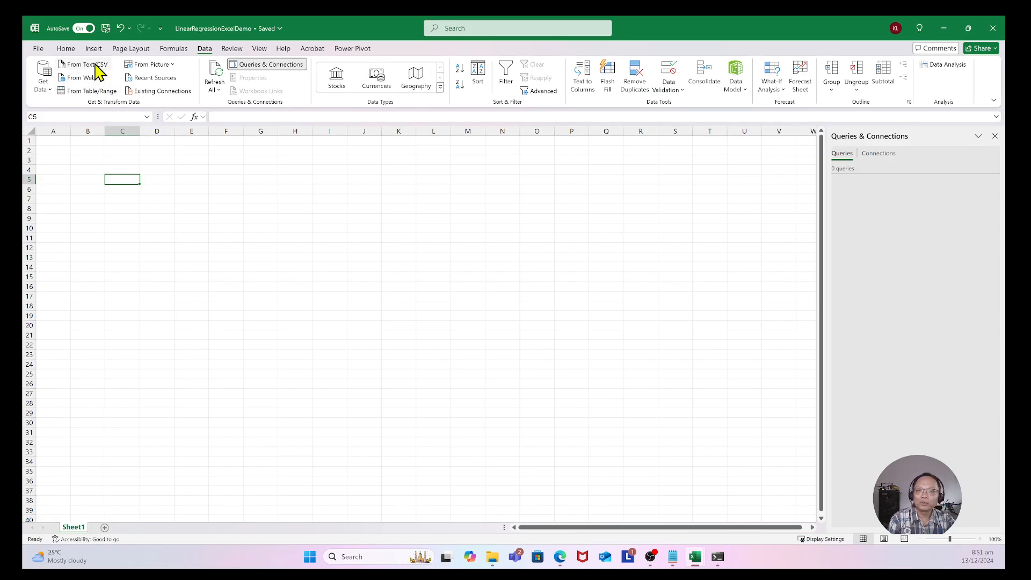
left_click(50, 90)
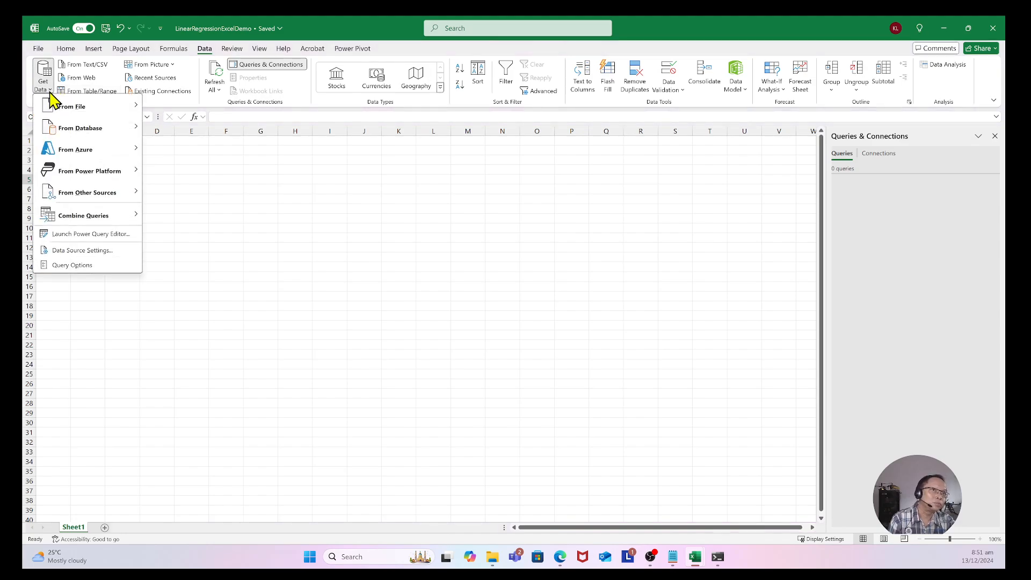
mouse_move(67, 108)
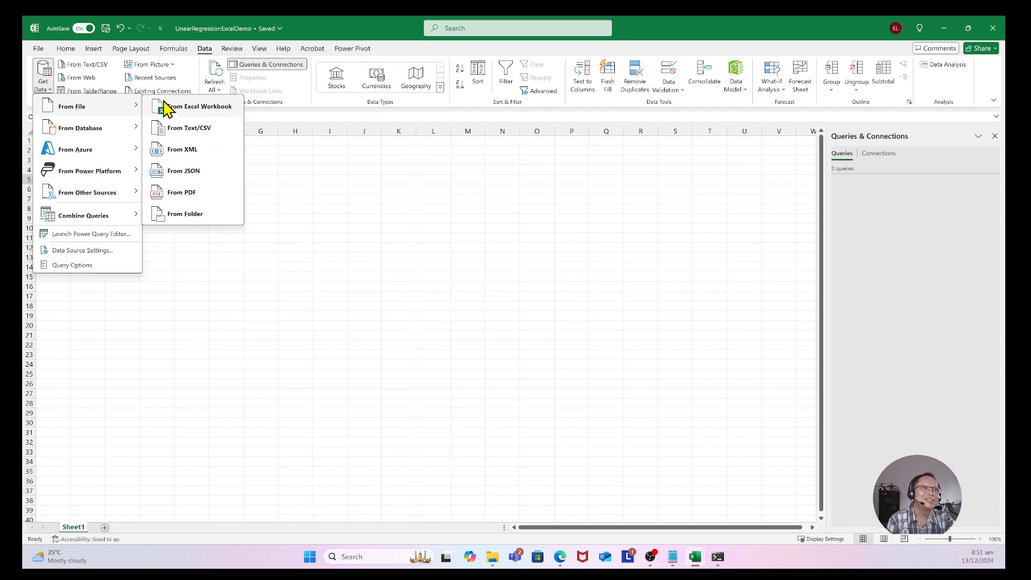
left_click(90, 66)
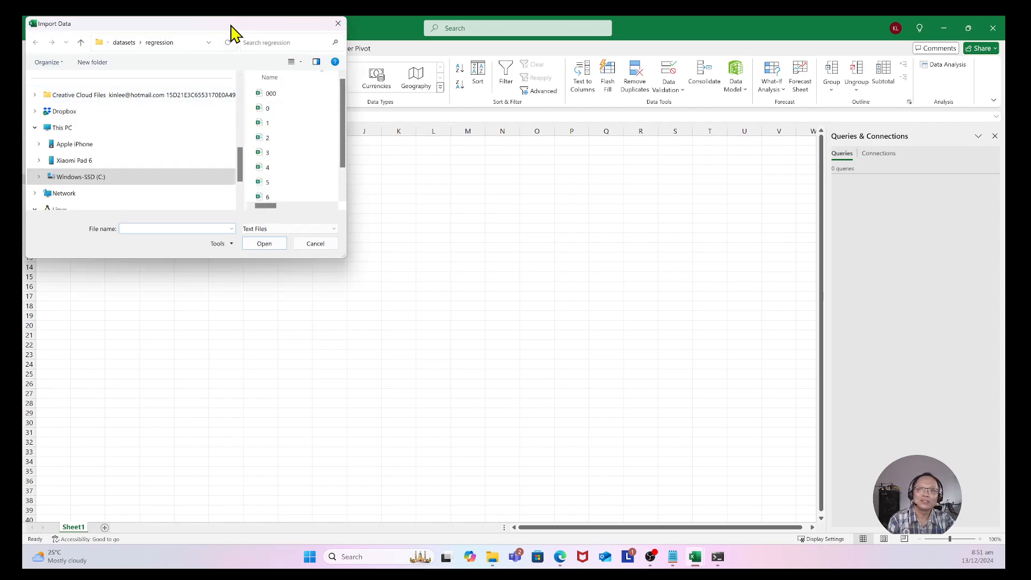
left_click_drag(231, 31, 451, 199)
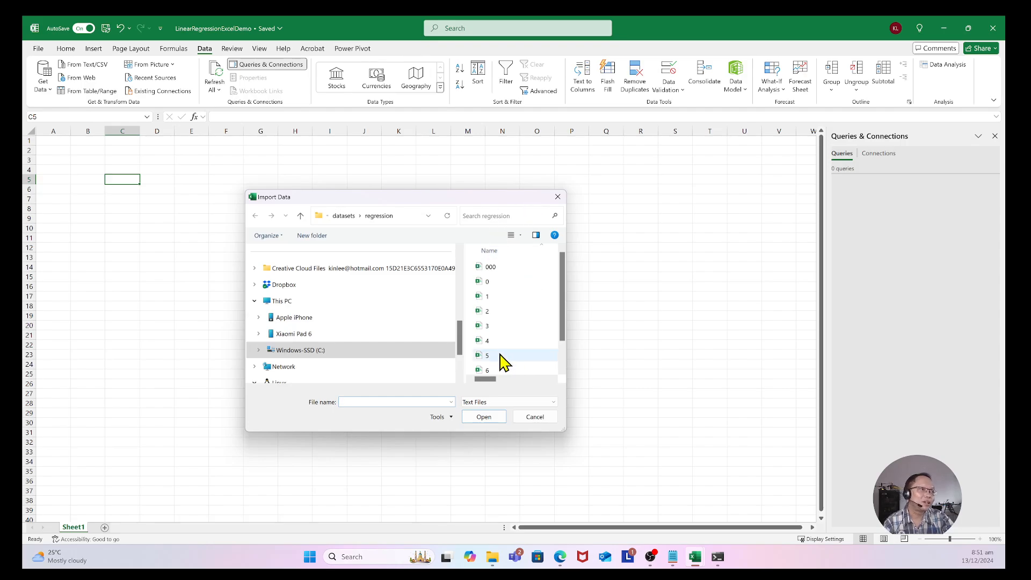
scroll(502, 357, "down", 1)
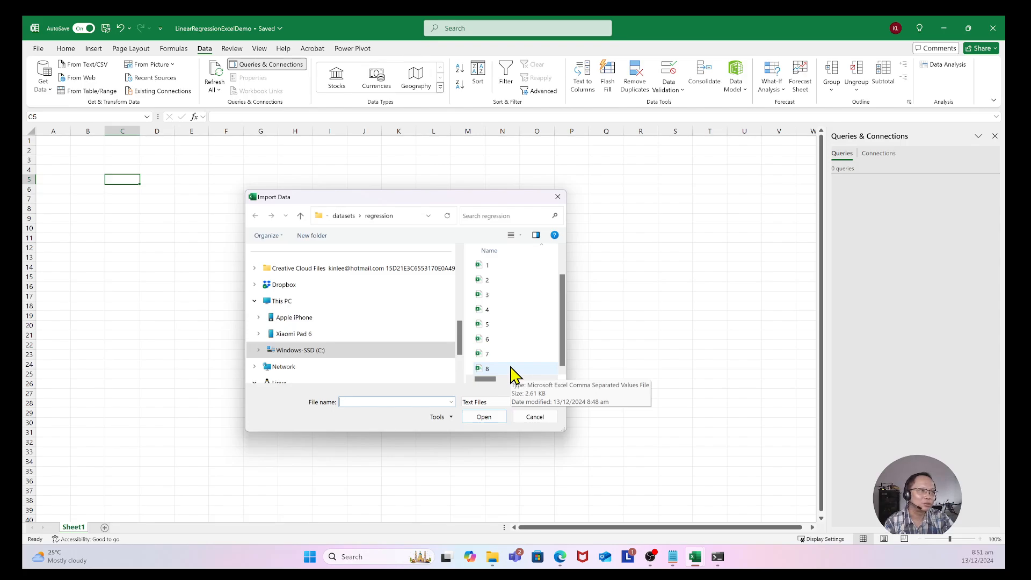
left_click(510, 369)
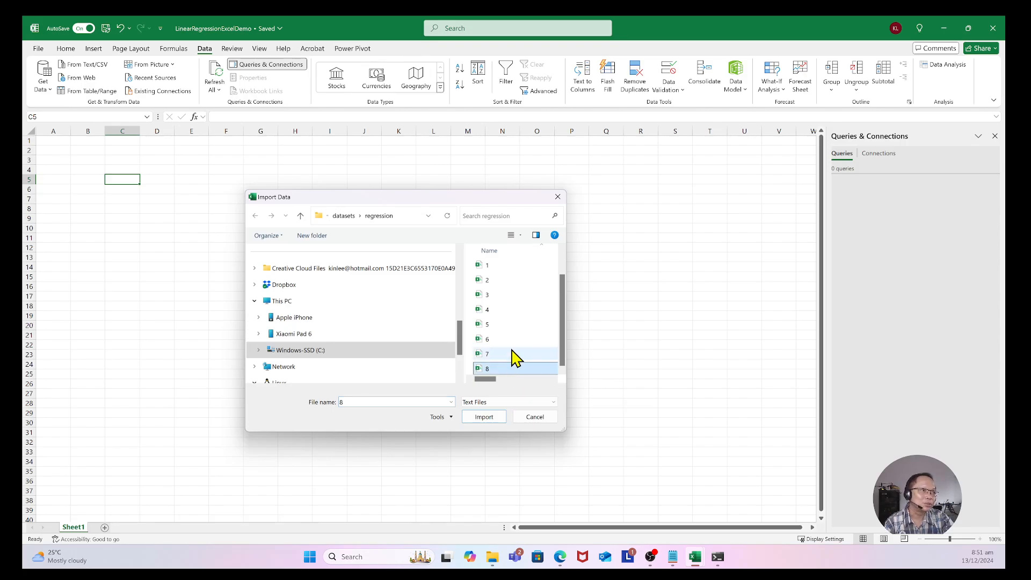
left_click(502, 419)
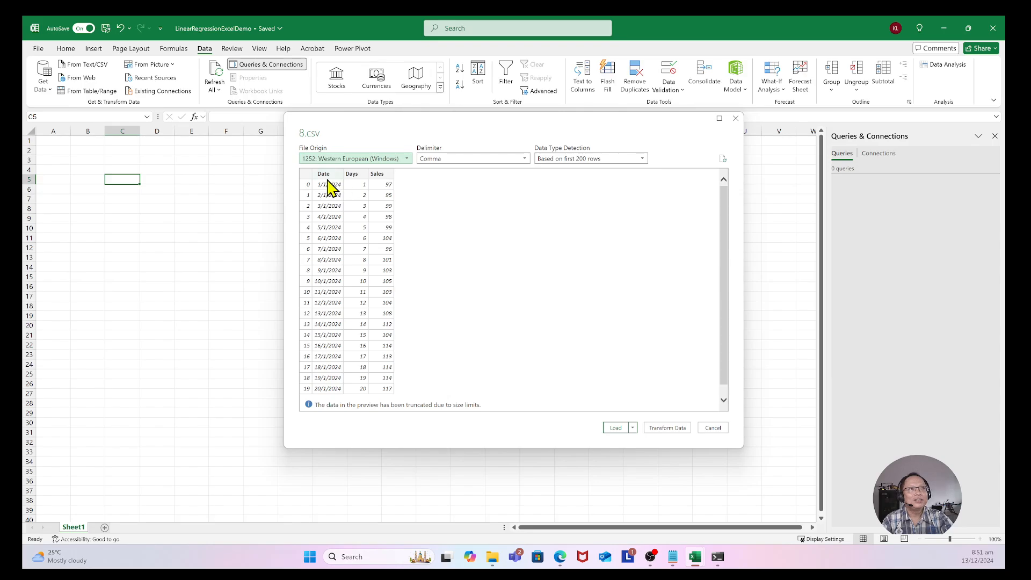
Open the 8.csv data in the Power Query Editor and remove the unnamed index column.
scroll(573, 293, "down", 1)
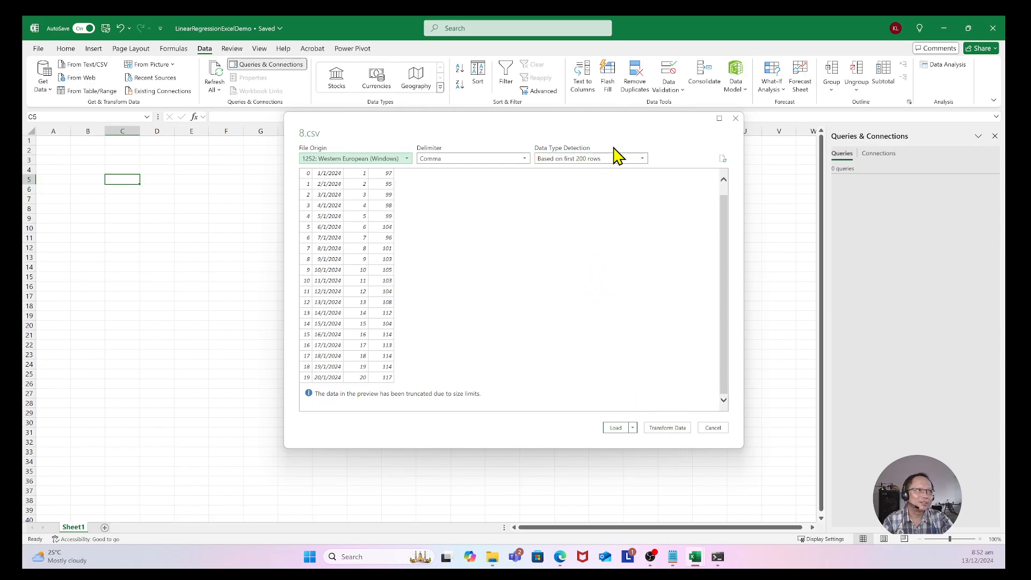
left_click(664, 428)
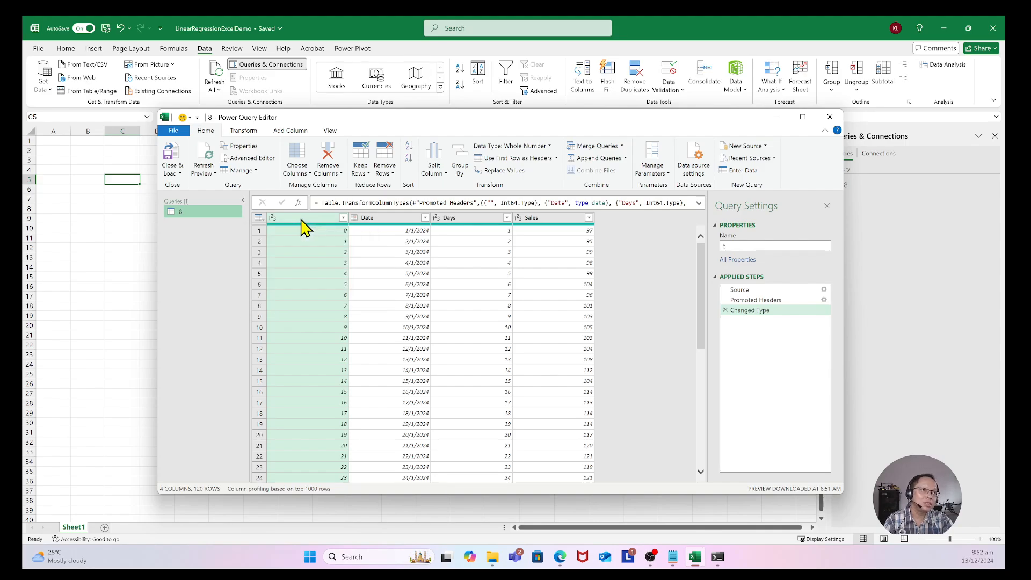
right_click(321, 220)
left_click(343, 241)
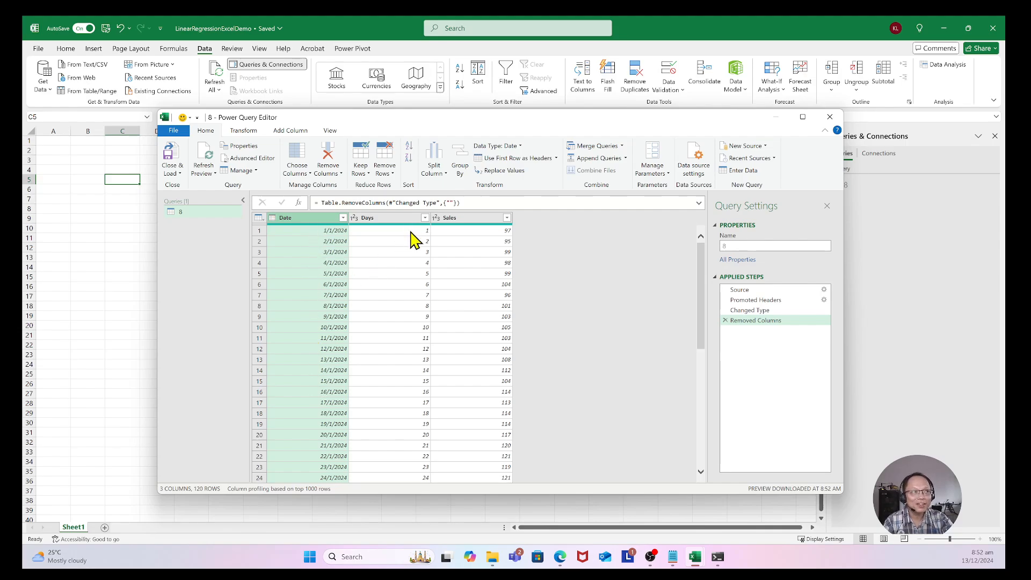
Change the data type of the Sales column to Currency.
scroll(408, 382, "down", 3)
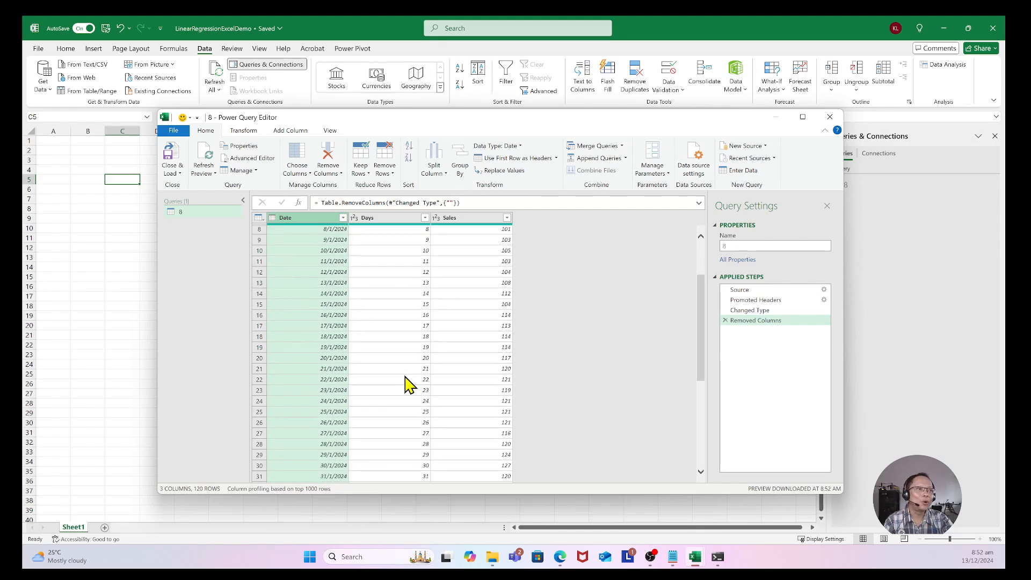
scroll(408, 382, "down", 4)
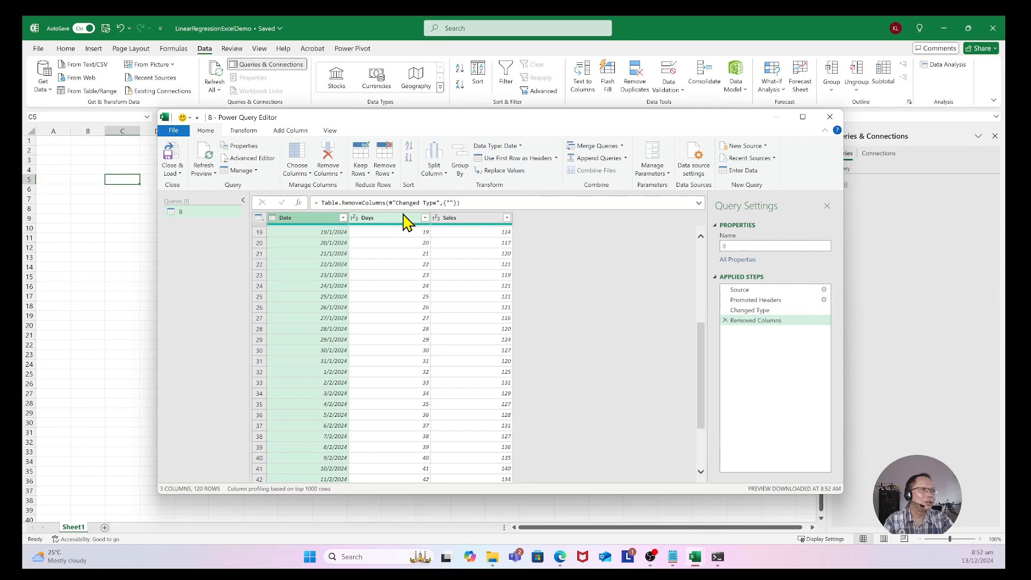
left_click(385, 219)
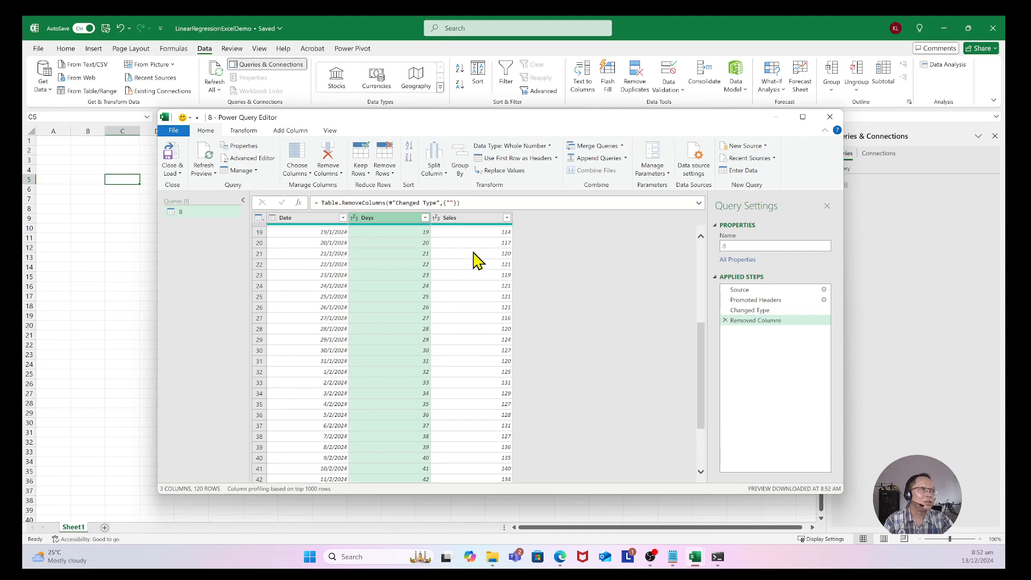
left_click(472, 221)
left_click(436, 219)
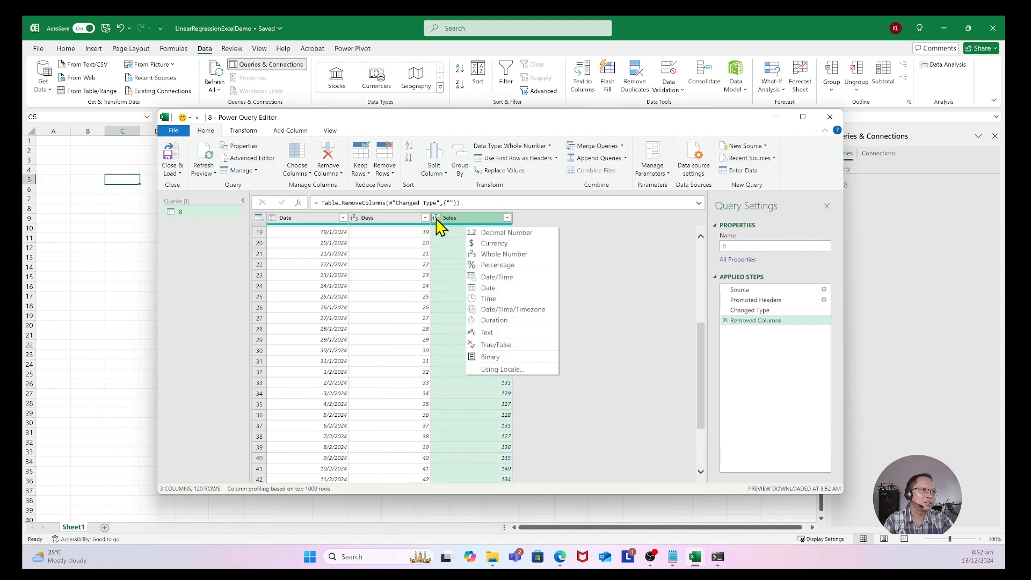
left_click(485, 246)
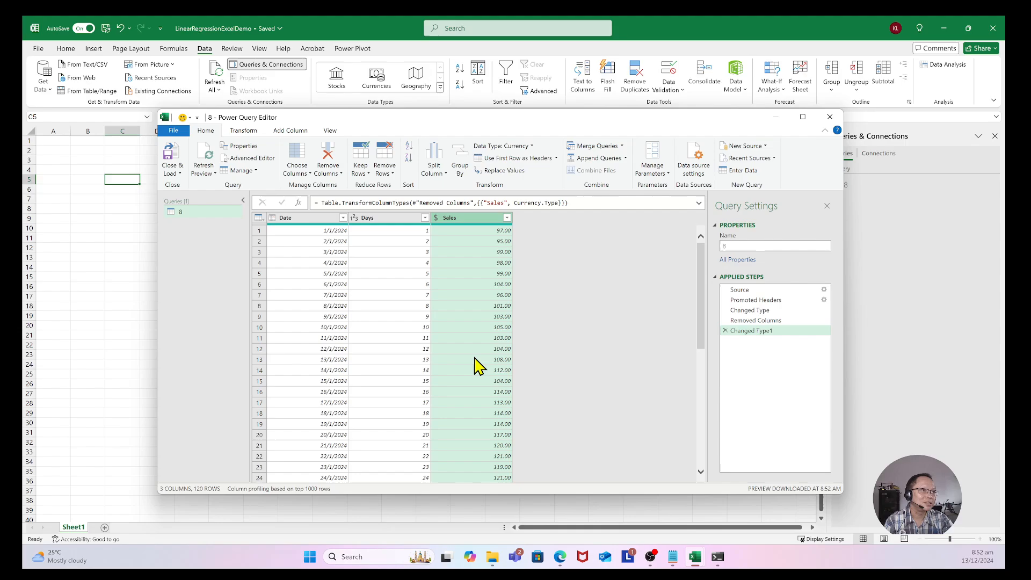
Check the query's rows through to the last one and rename the query as Sales_Trend.
scroll(526, 277, "down", 9)
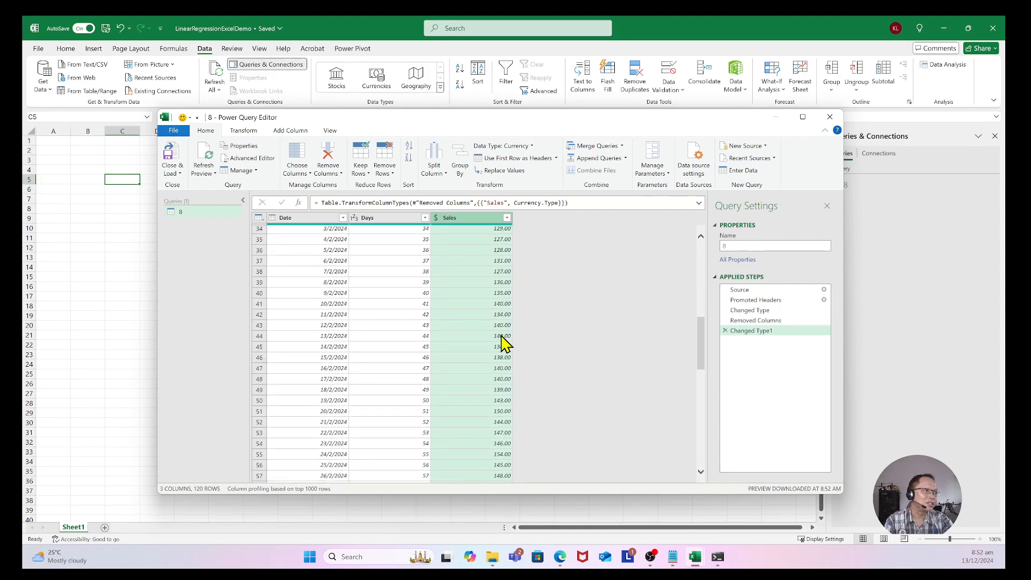
scroll(502, 366, "down", 20)
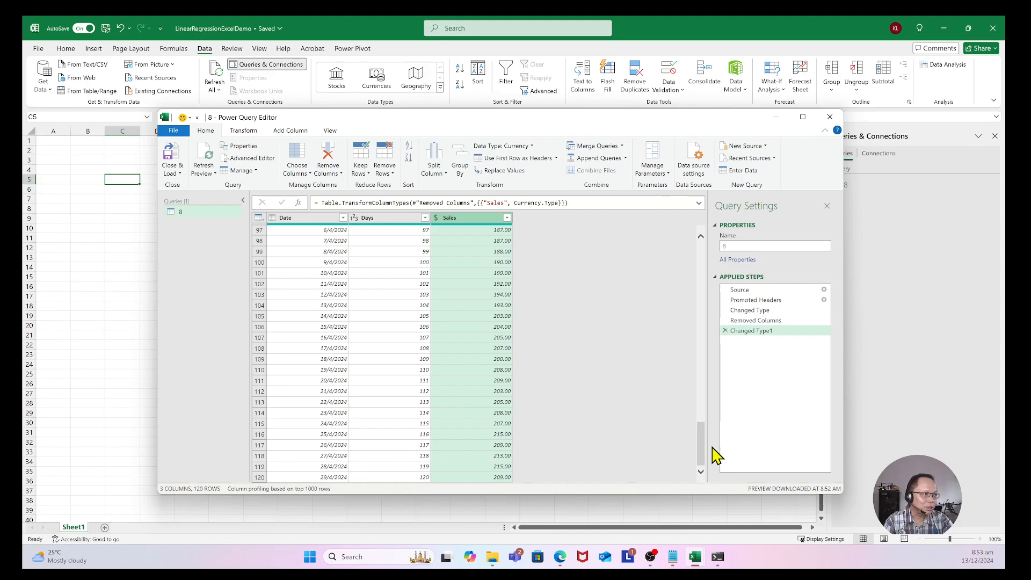
left_click_drag(700, 453, 676, 260)
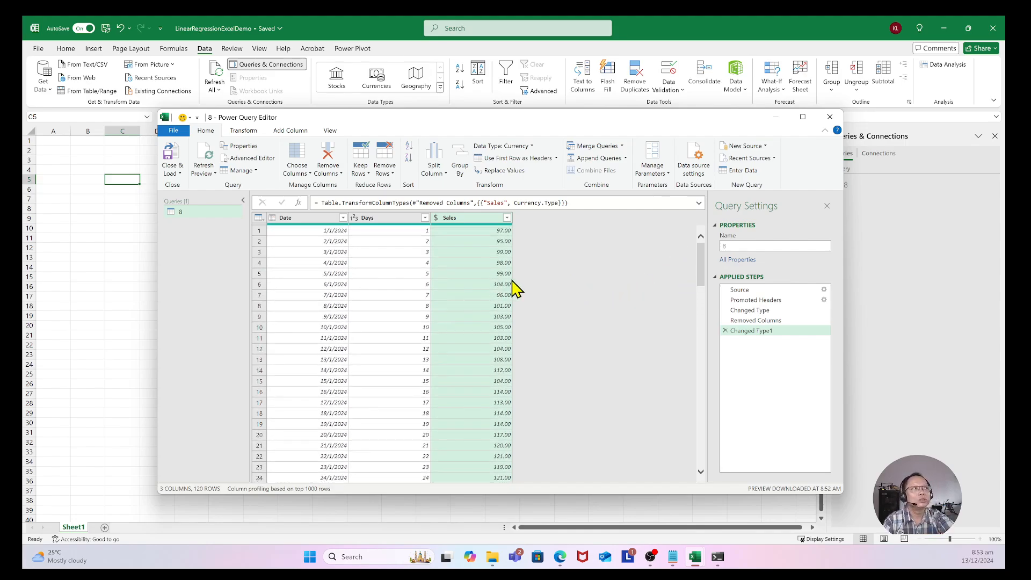
left_click(775, 244)
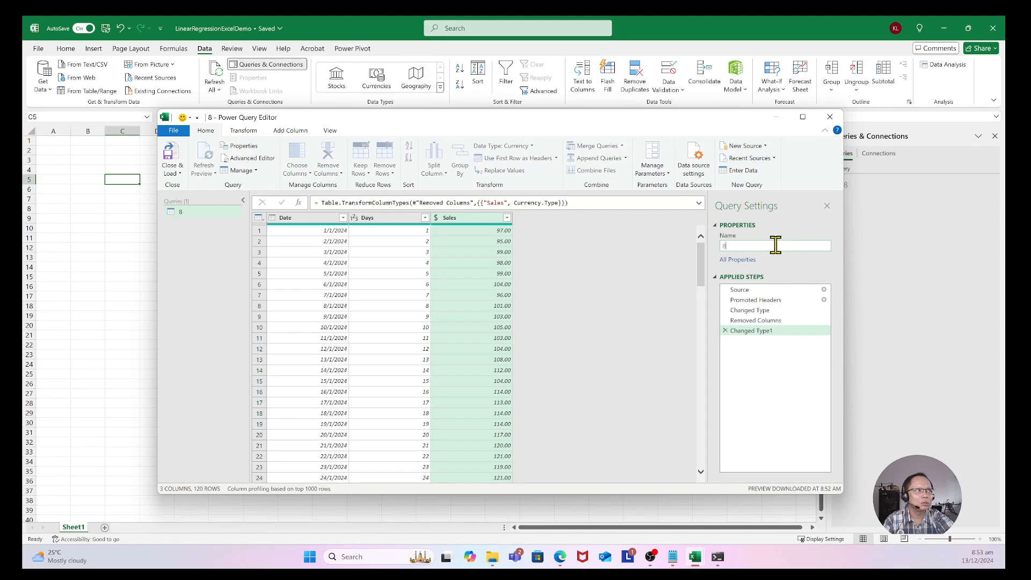
left_click_drag(749, 243, 701, 245)
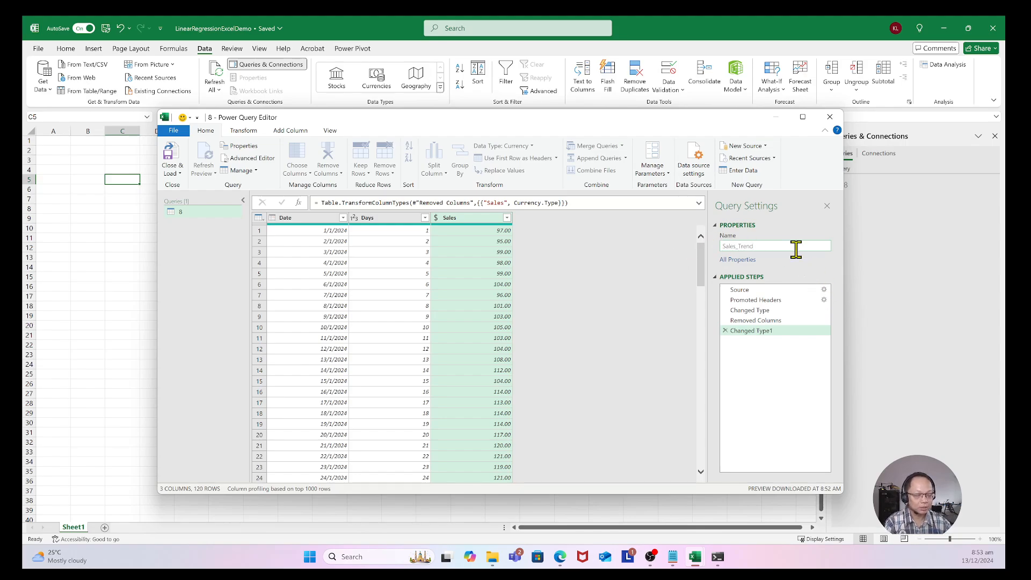
key("Return")
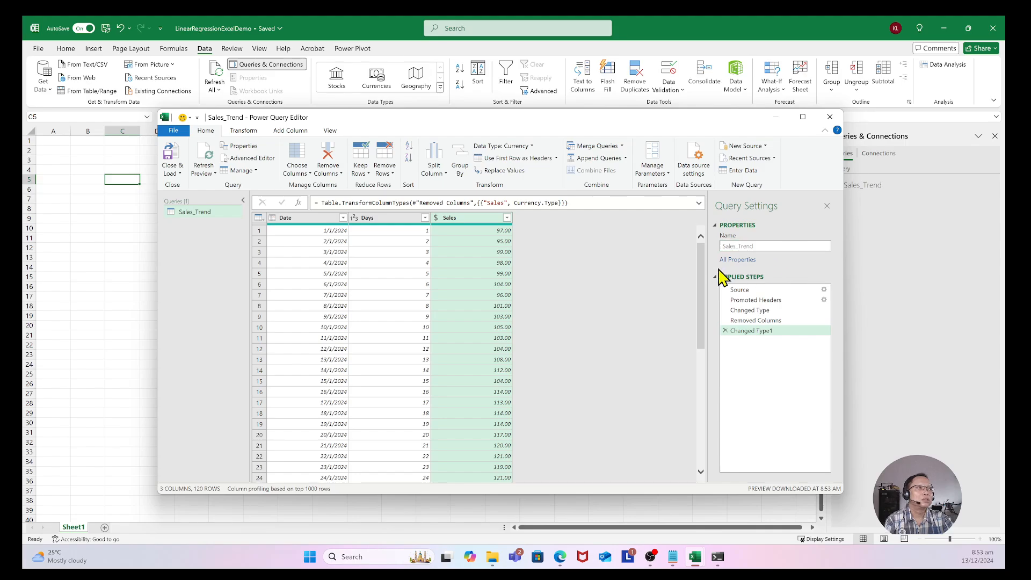
Close the query editor and load the Sales_Trend query into a new worksheet.
scroll(494, 333, "down", 4)
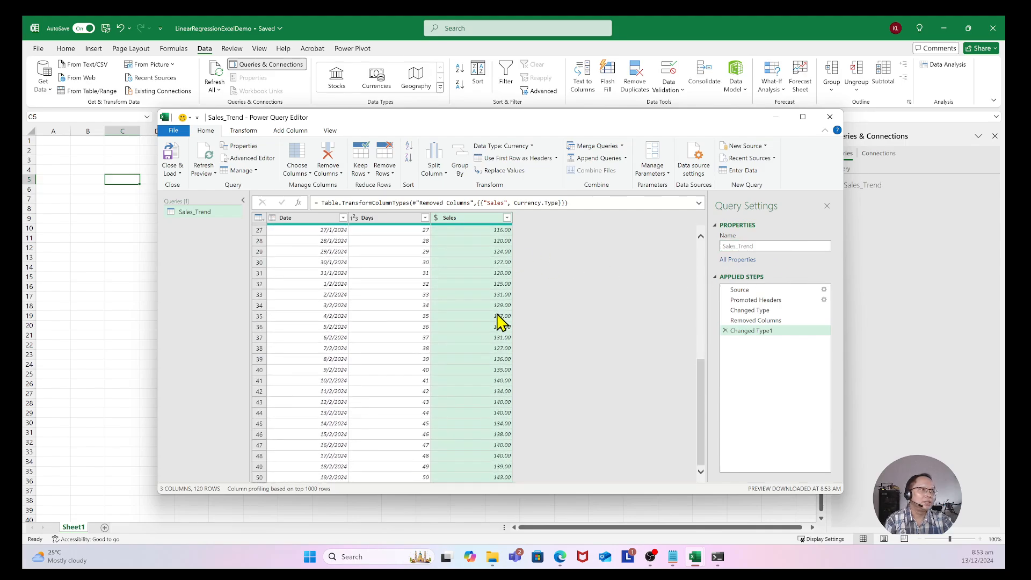
scroll(497, 322, "up", 4)
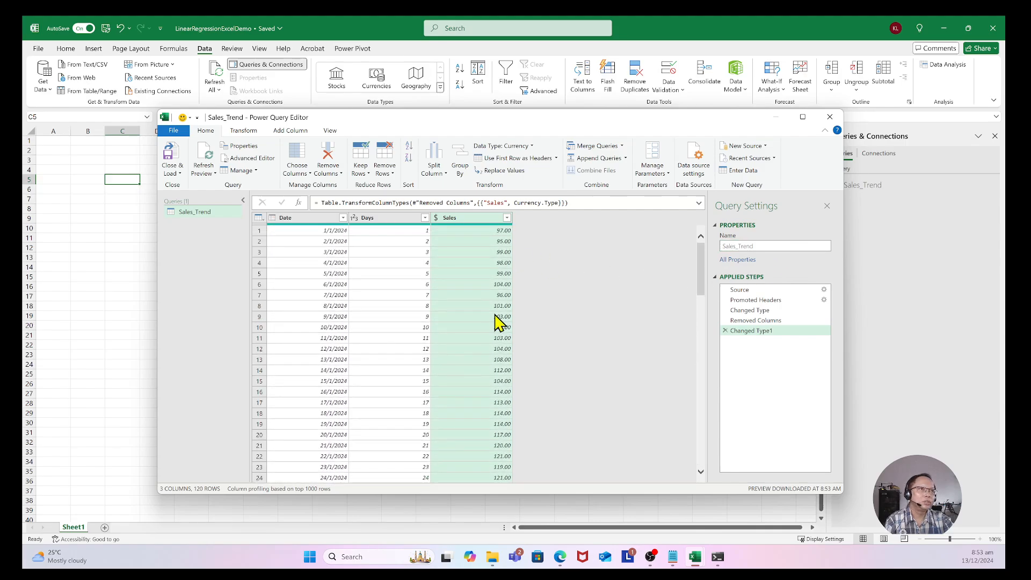
left_click(176, 171)
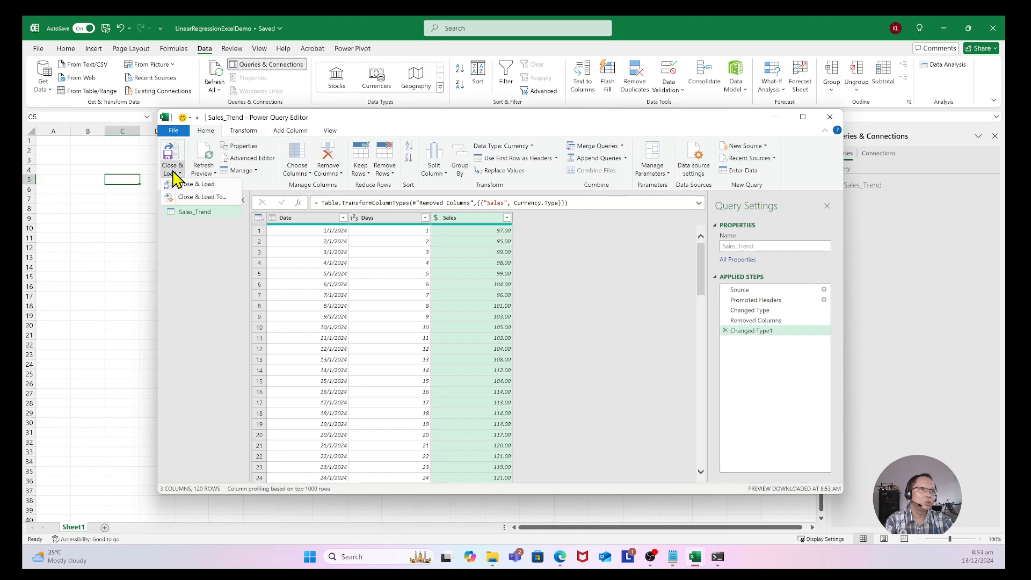
left_click(221, 186)
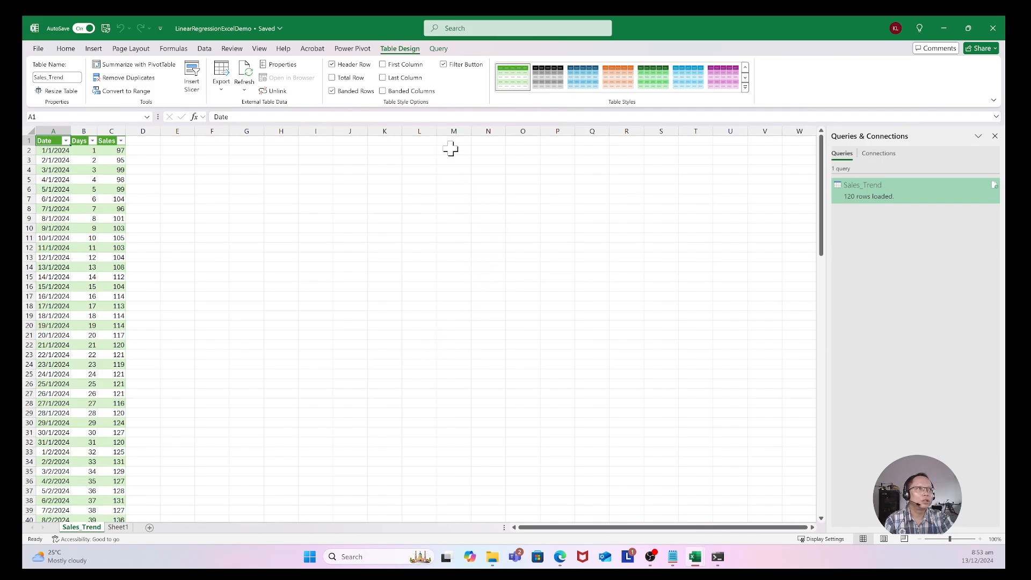
Label K1:L1 with Slope and m, and K2:L2 with Intercept and c.
left_click(382, 140)
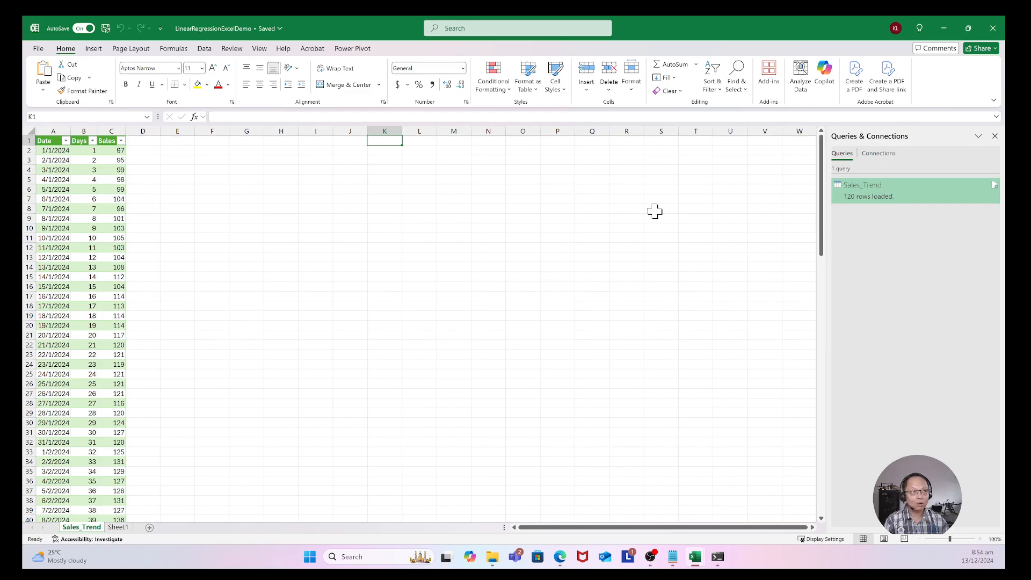
type("Slope")
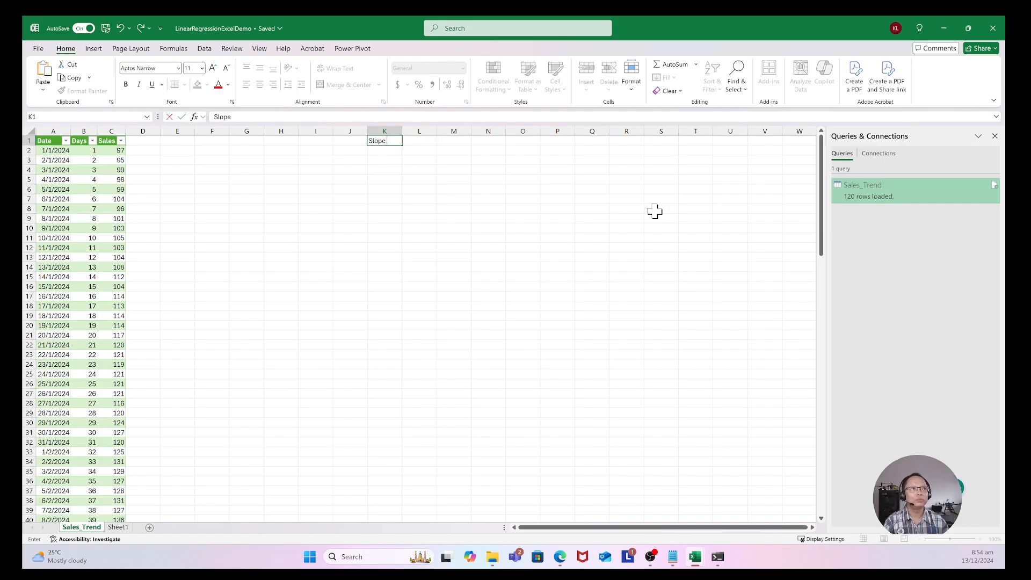
key("Tab")
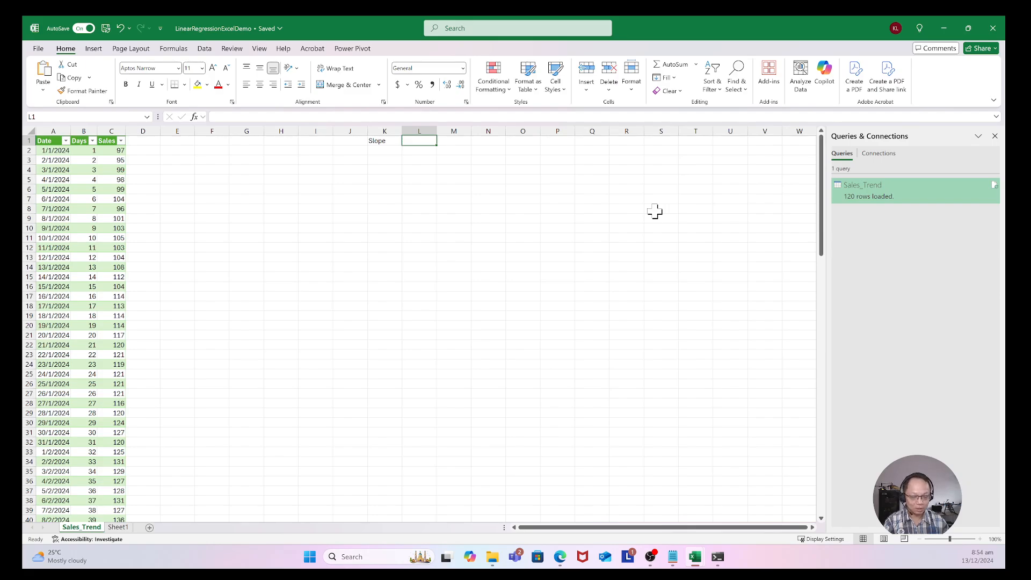
type("m")
key("Return")
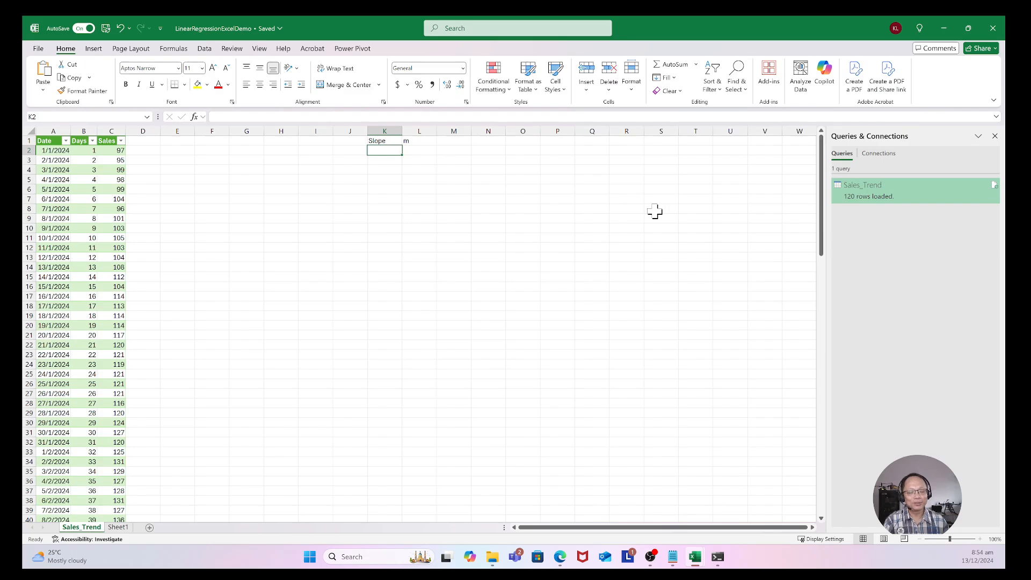
type("Intercept")
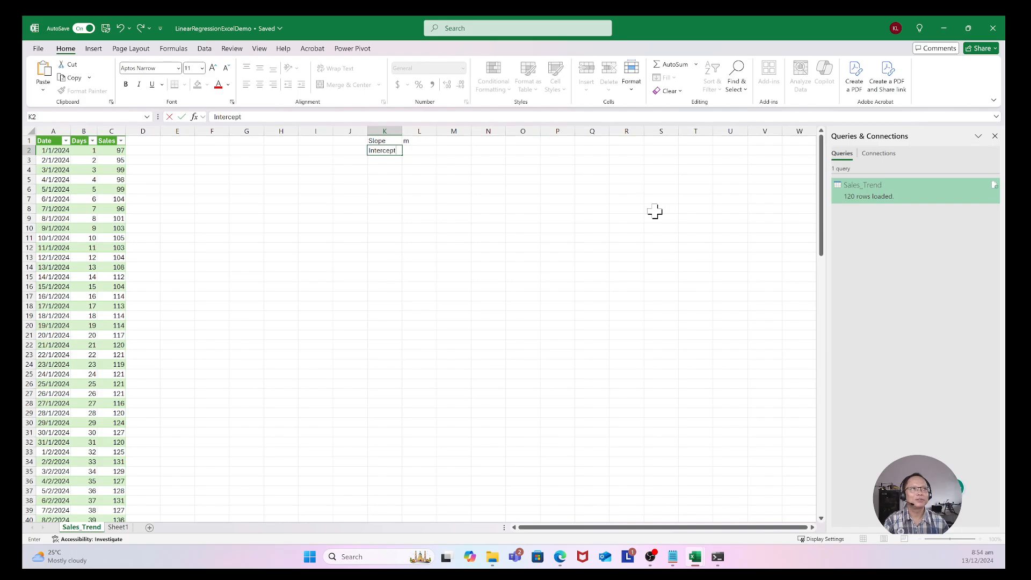
key("Tab")
type("c")
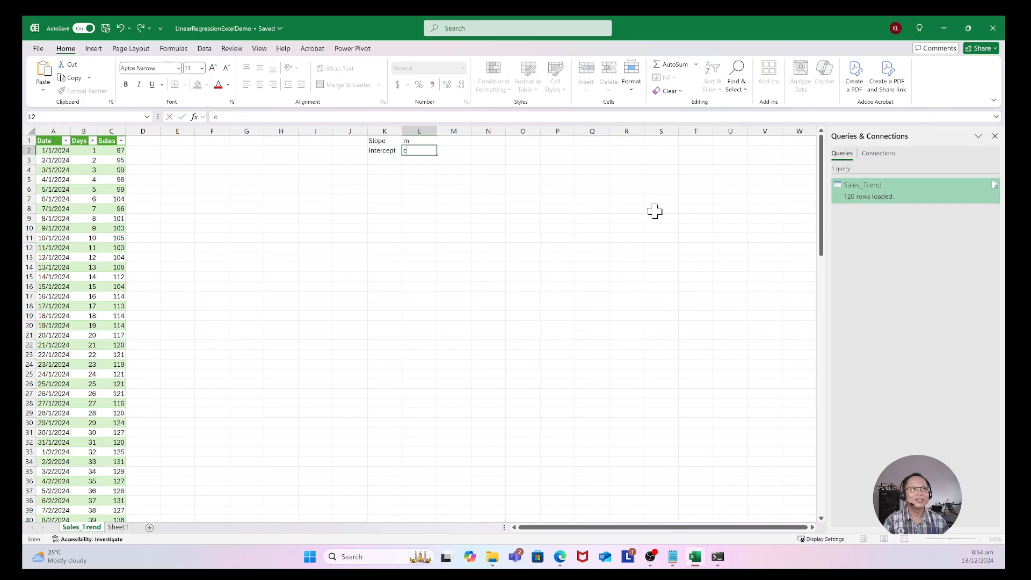
key("Tab")
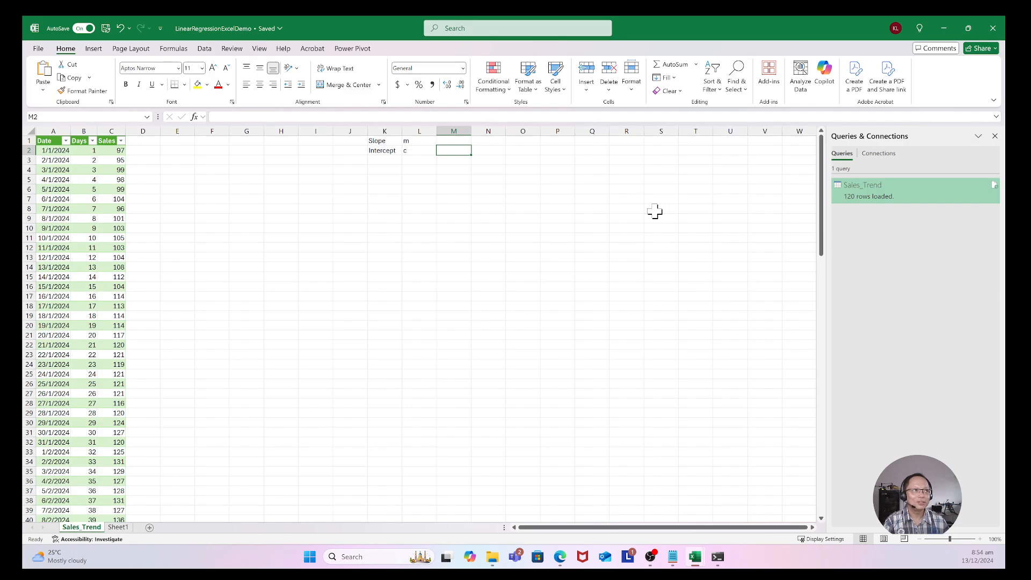
Enter the line equation y = mx + c as text in cell Q1.
key("Right")
key("Right")
key("Right")
key("Right")
key("Up")
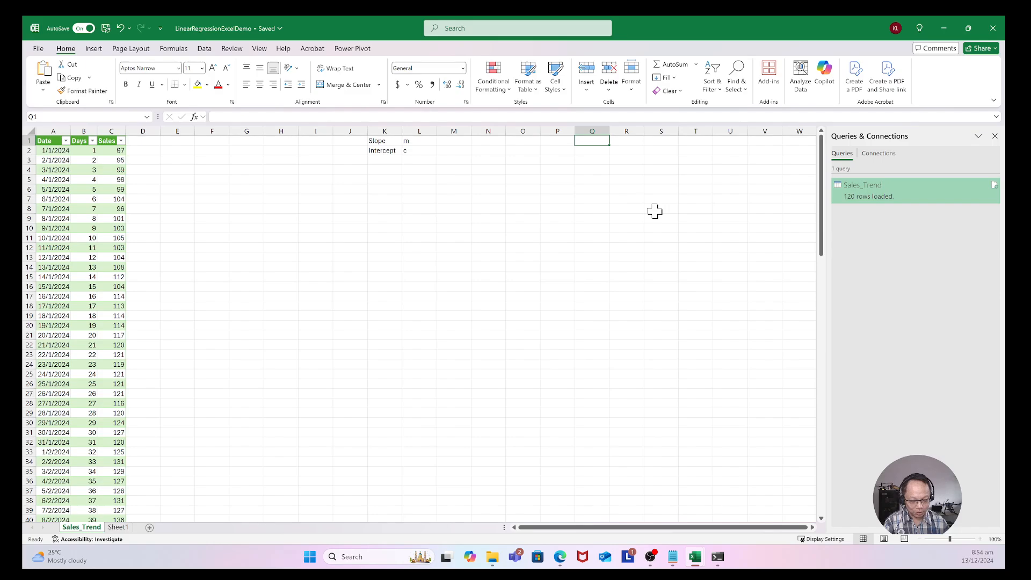
type("'y =")
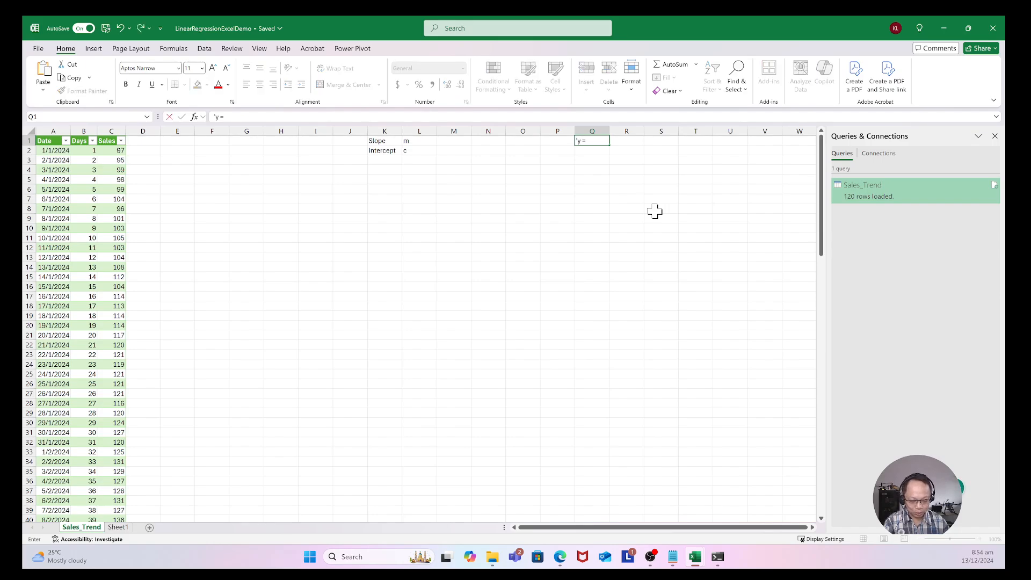
type(" mx + c")
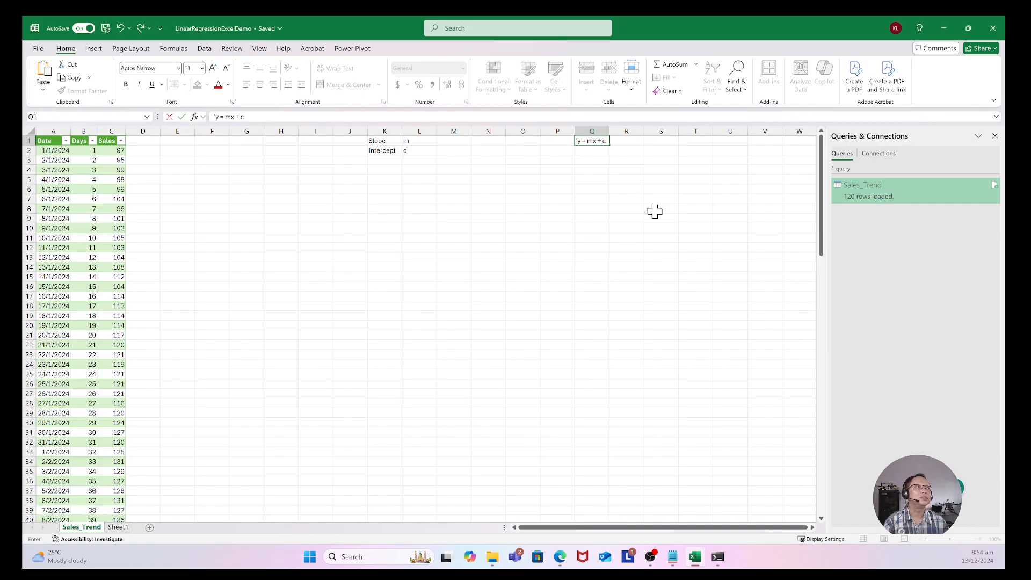
key("Return")
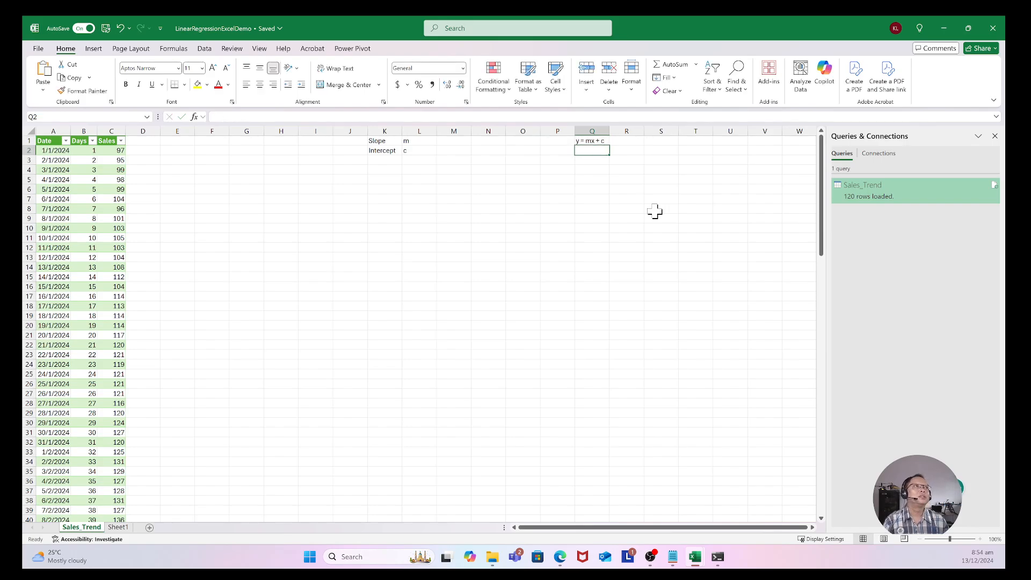
key("Left")
key("Left")
key("Left")
key("Left")
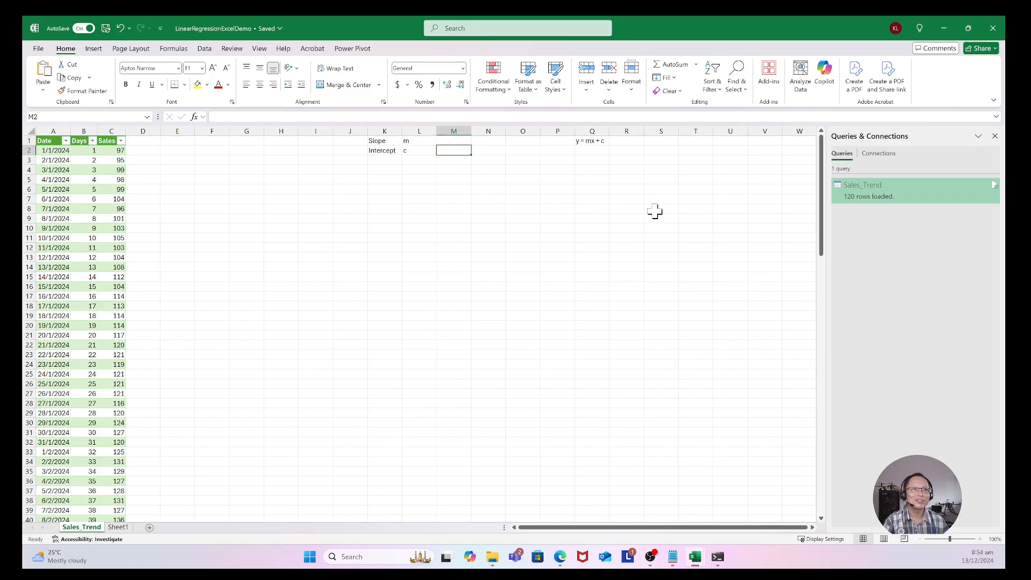
key("Up")
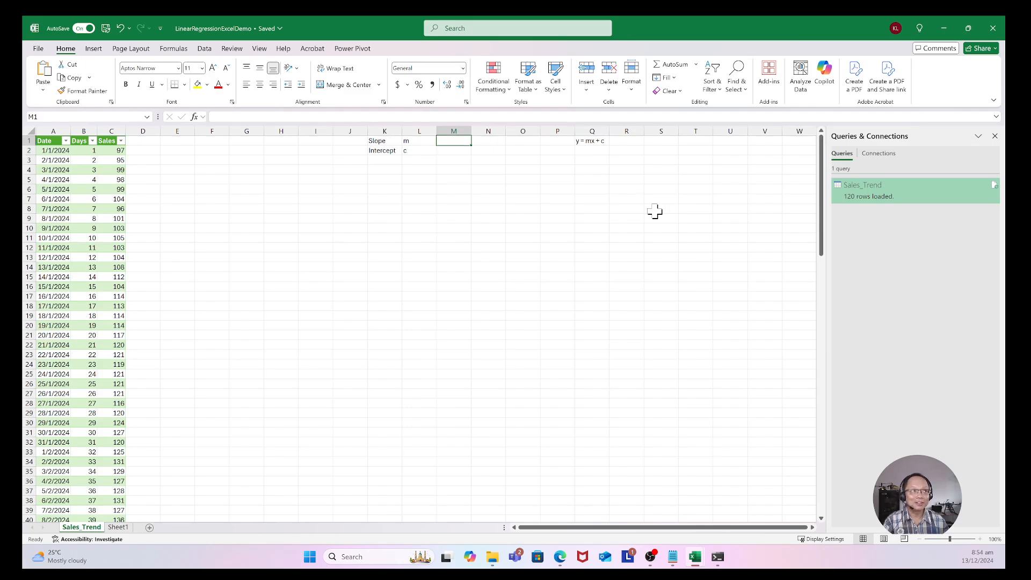
key("Right")
key("Right")
key("Right")
key("Right")
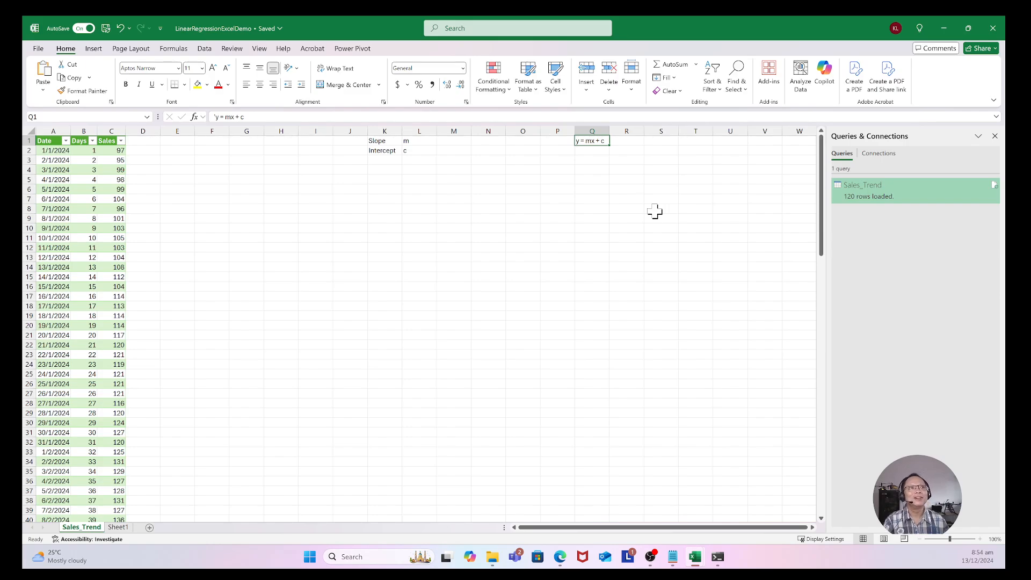
Begin a SLOPE formula in cell M1 with Sales_Trend[Sales] as the known y values.
key("Down")
key("Left")
key("Left")
key("Left")
key("Left")
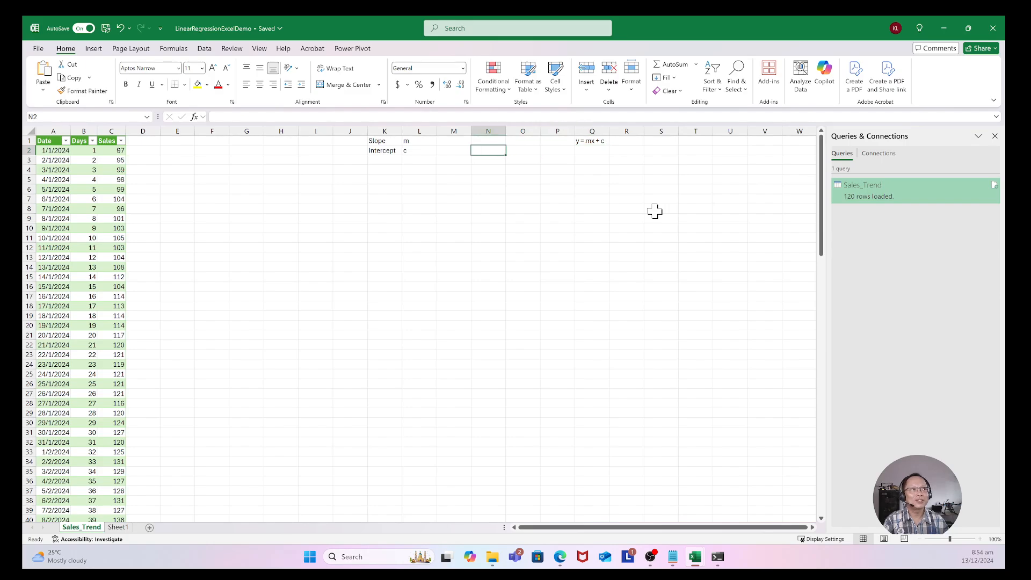
key("Up")
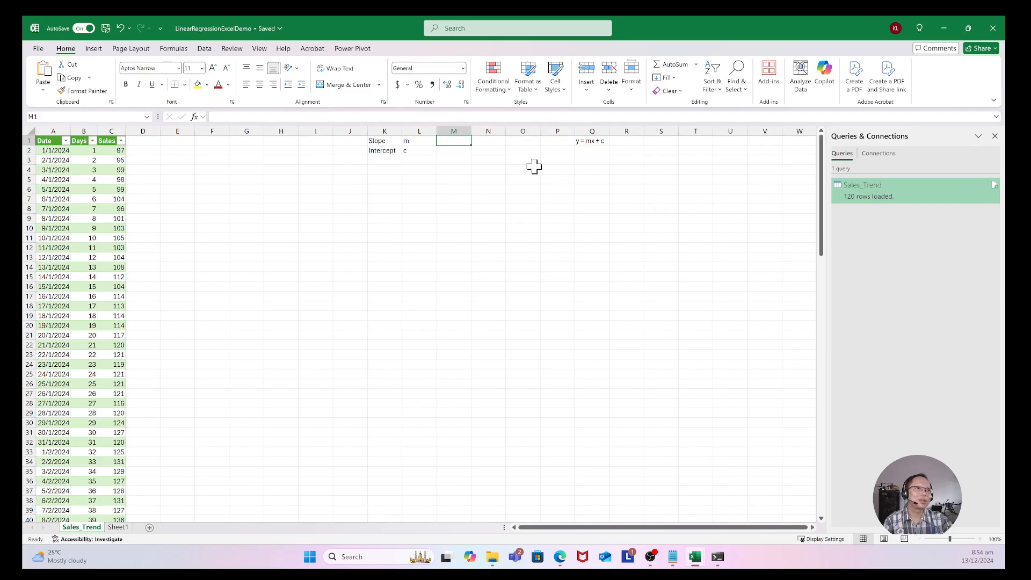
left_click(246, 115)
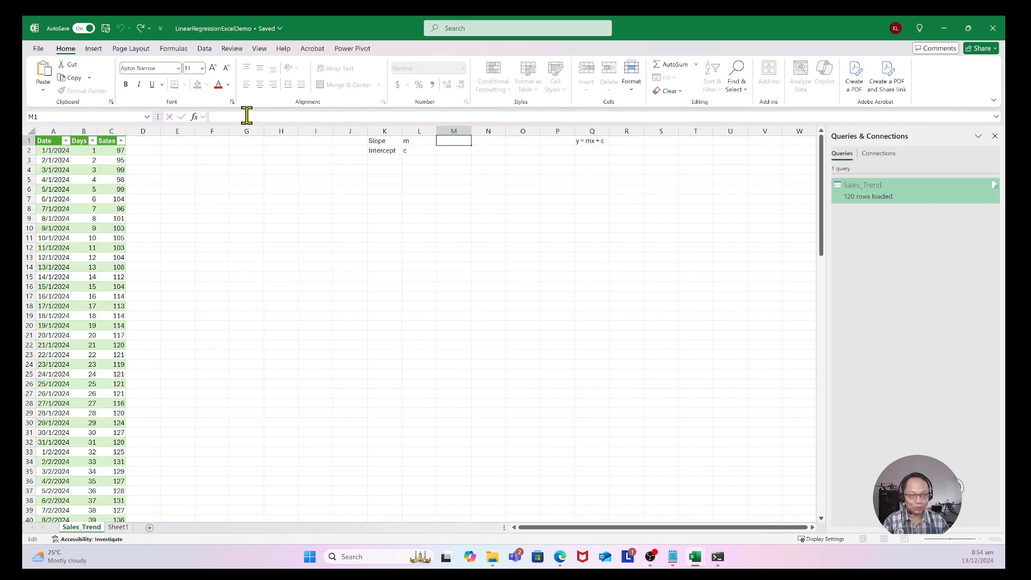
type("=")
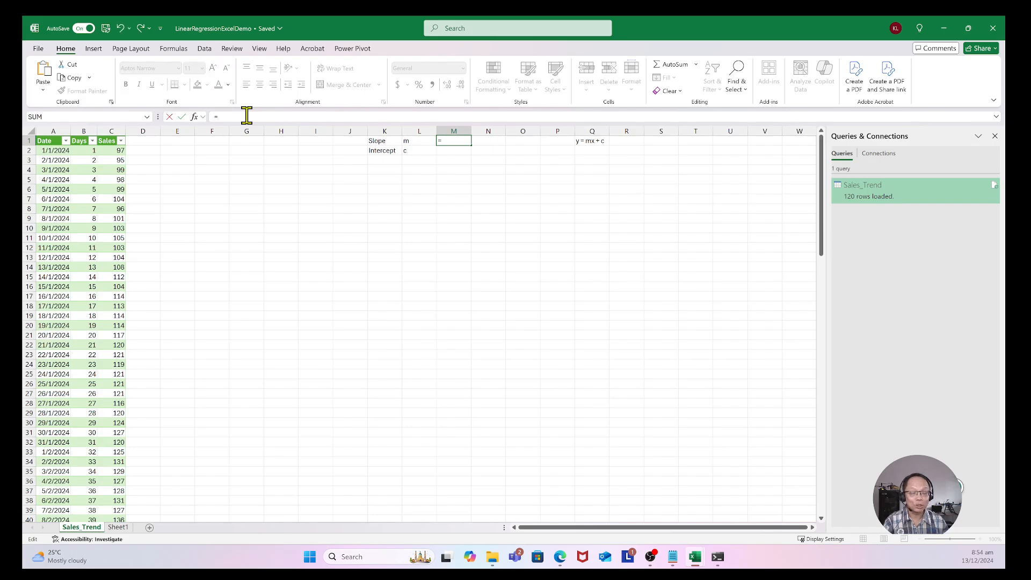
type("SLOP")
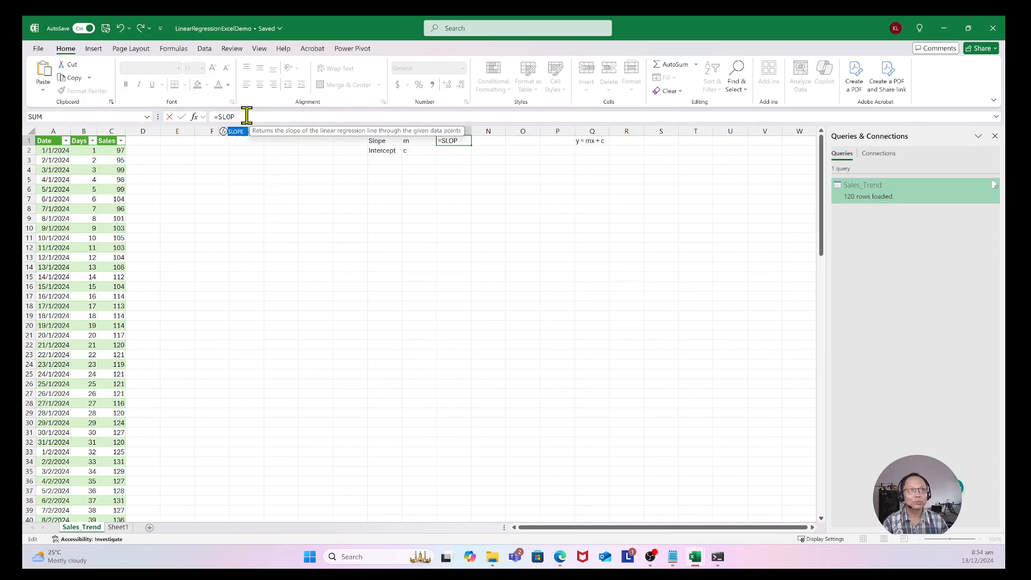
type("E(")
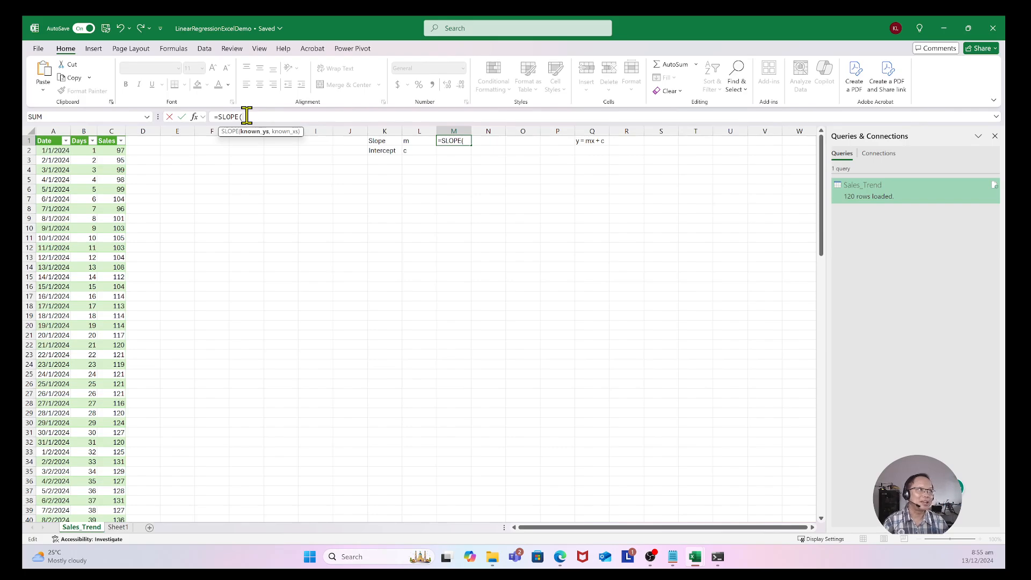
type("Sales")
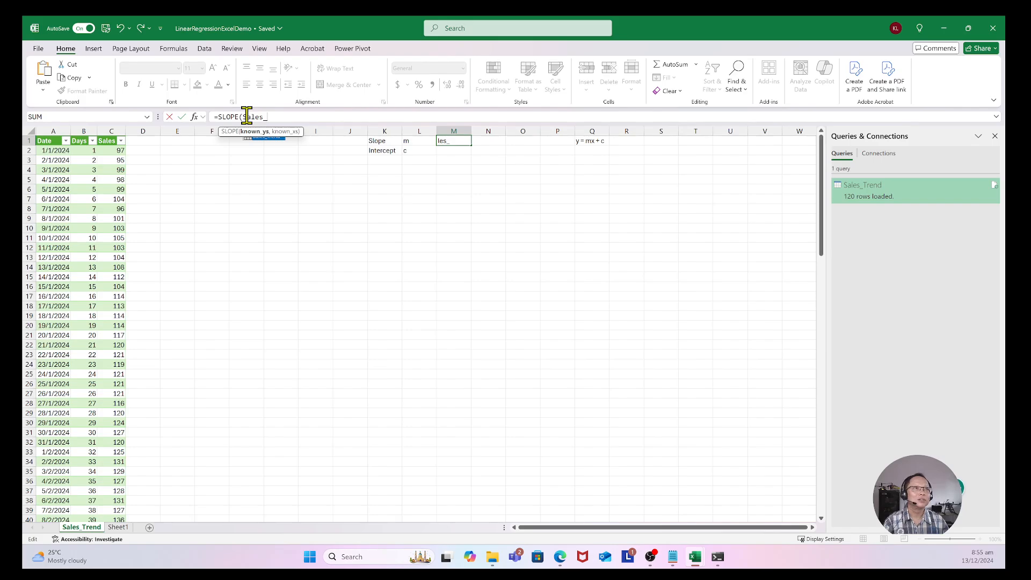
type("_Tr")
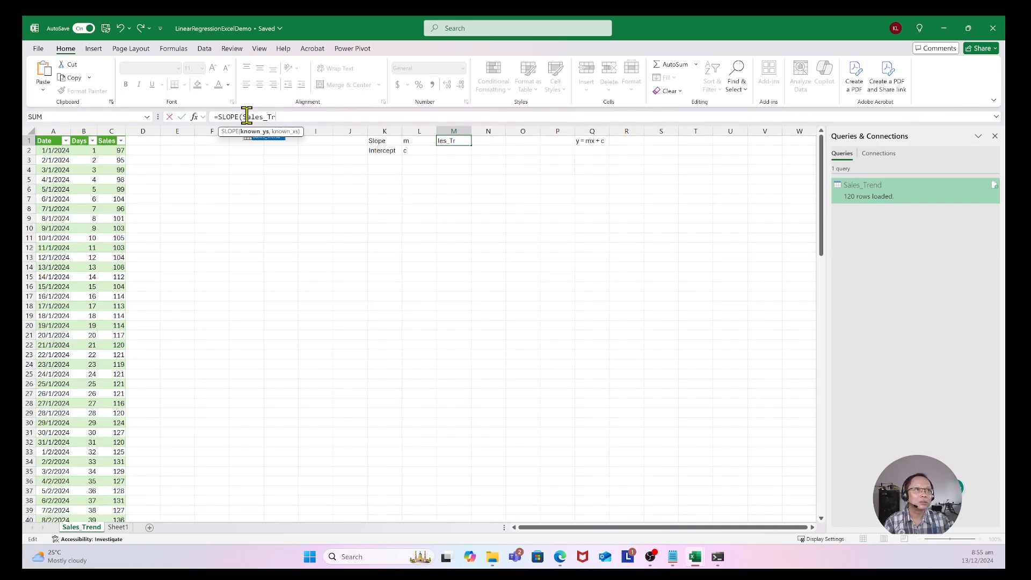
type("end")
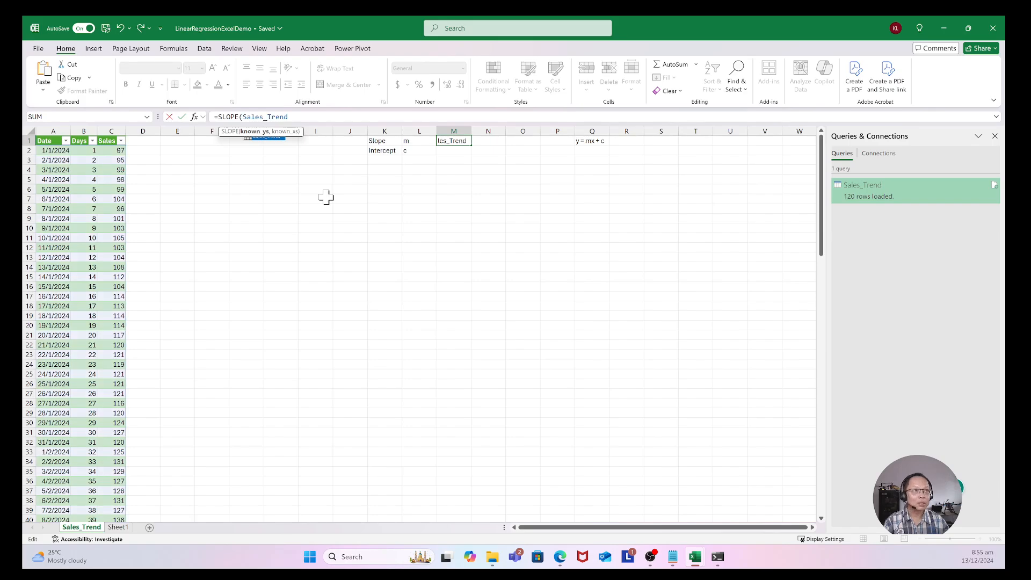
type("[")
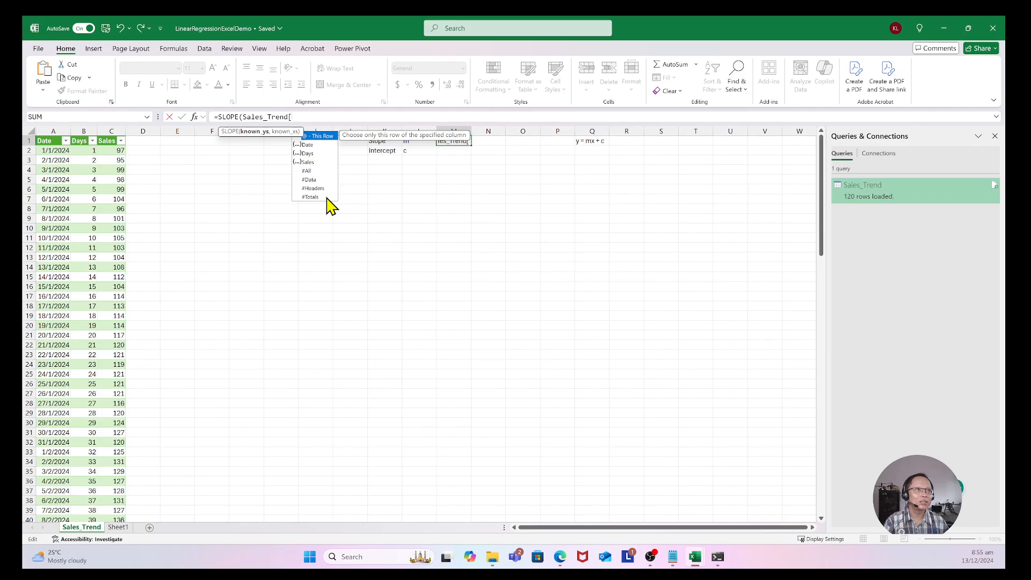
type("Sales")
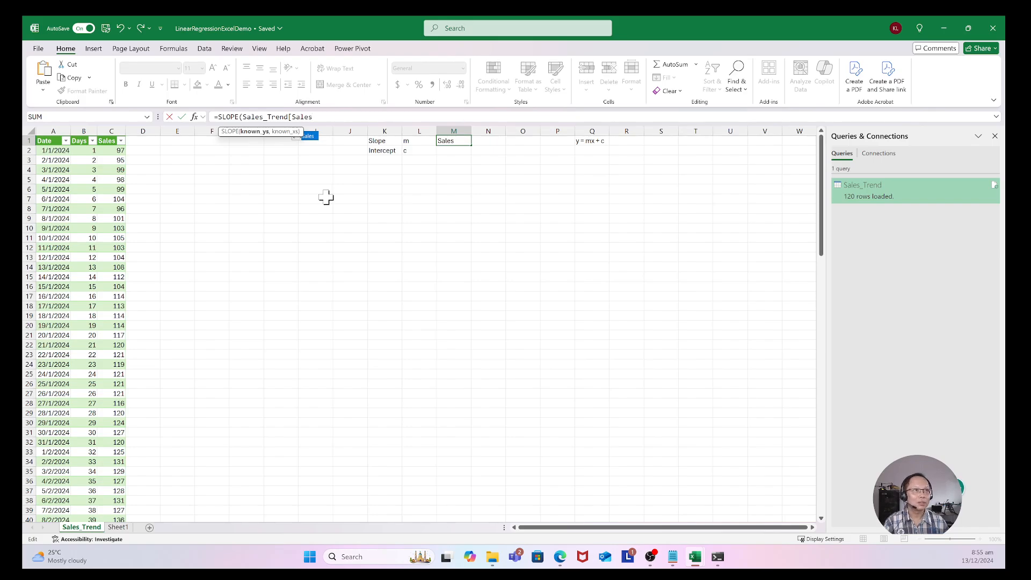
type("],")
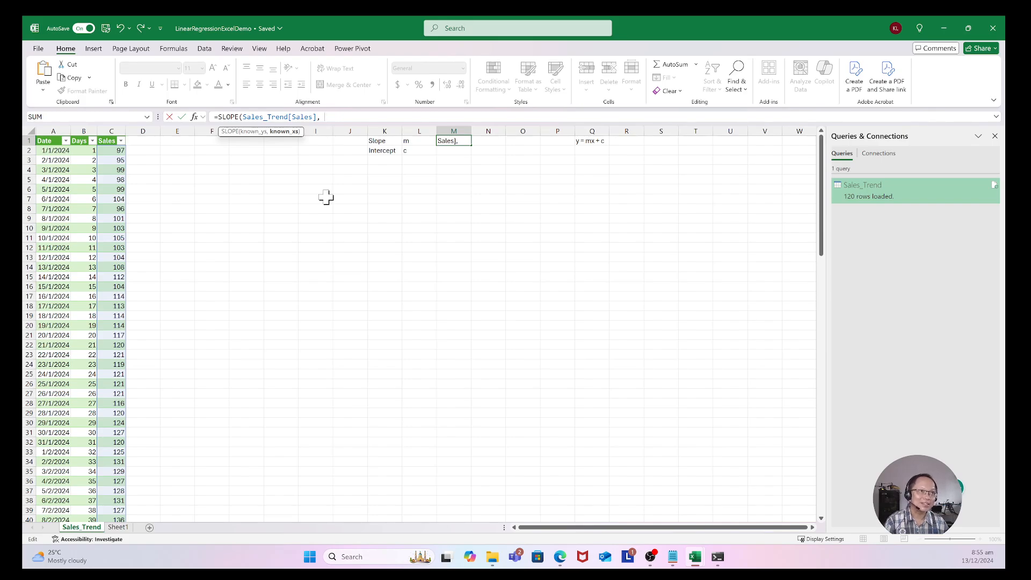
Complete the SLOPE formula in M1 with Sales_Trend[Days] as the known x values.
type("Sales_")
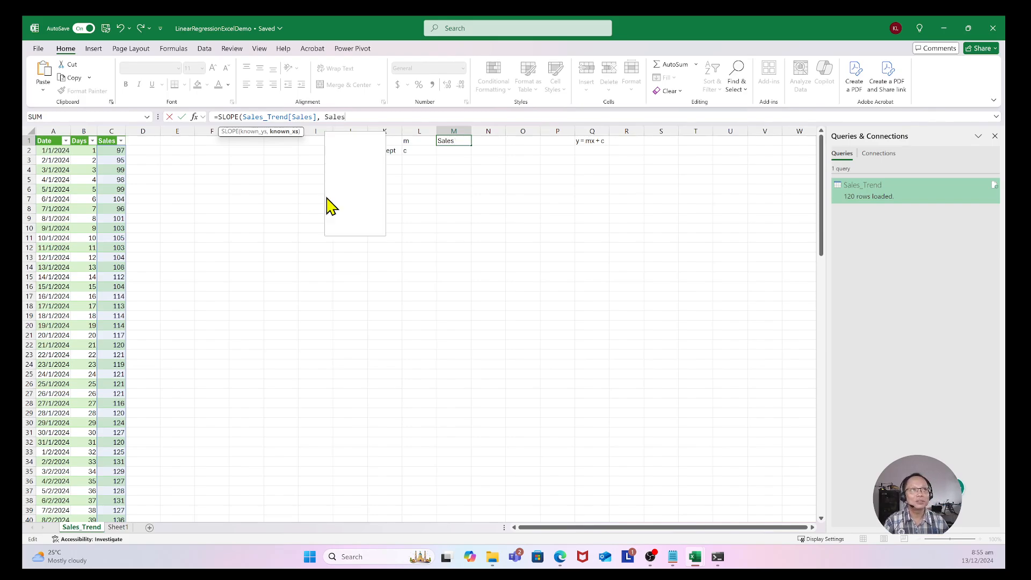
type("tr")
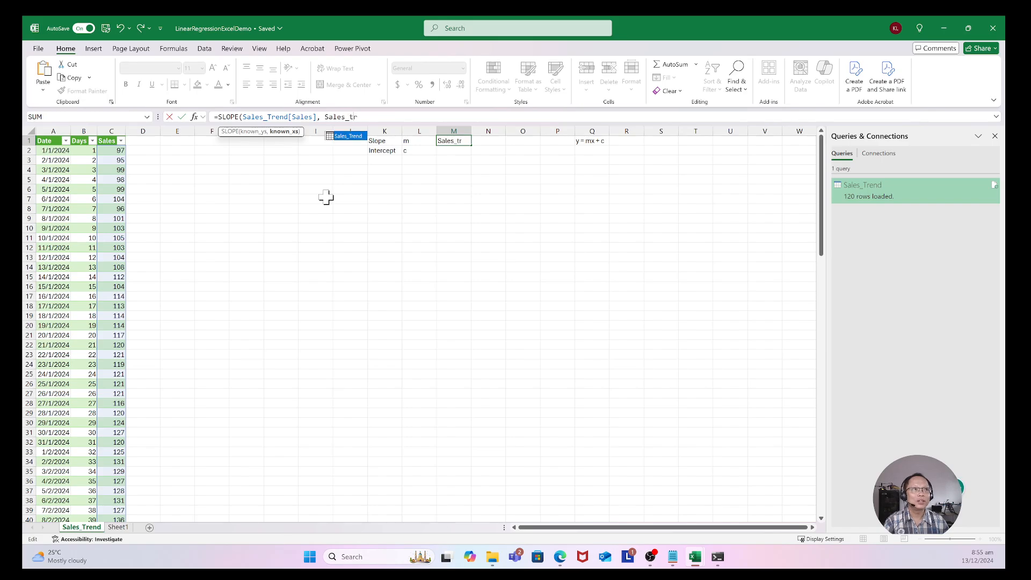
type("rend")
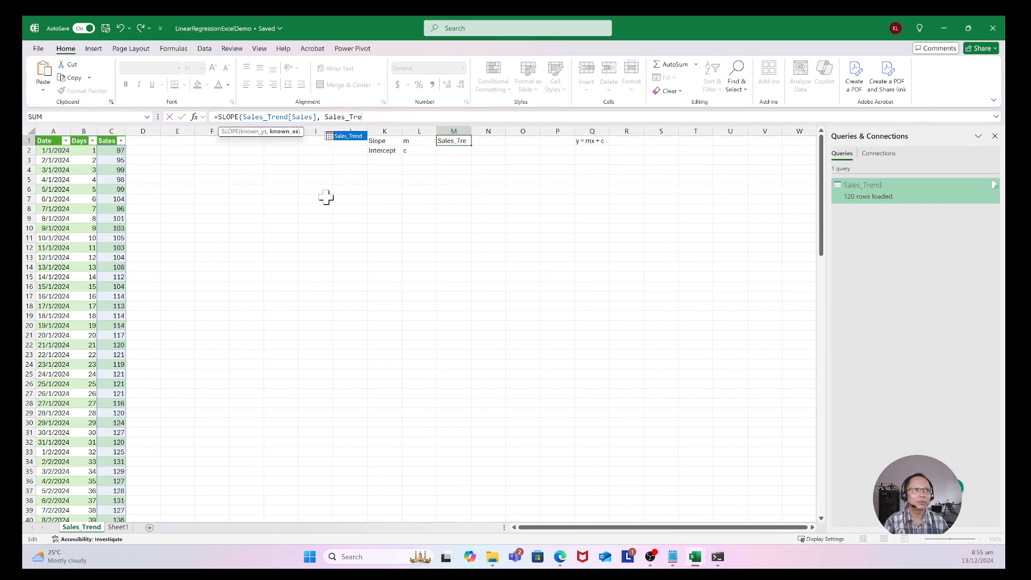
type("(")
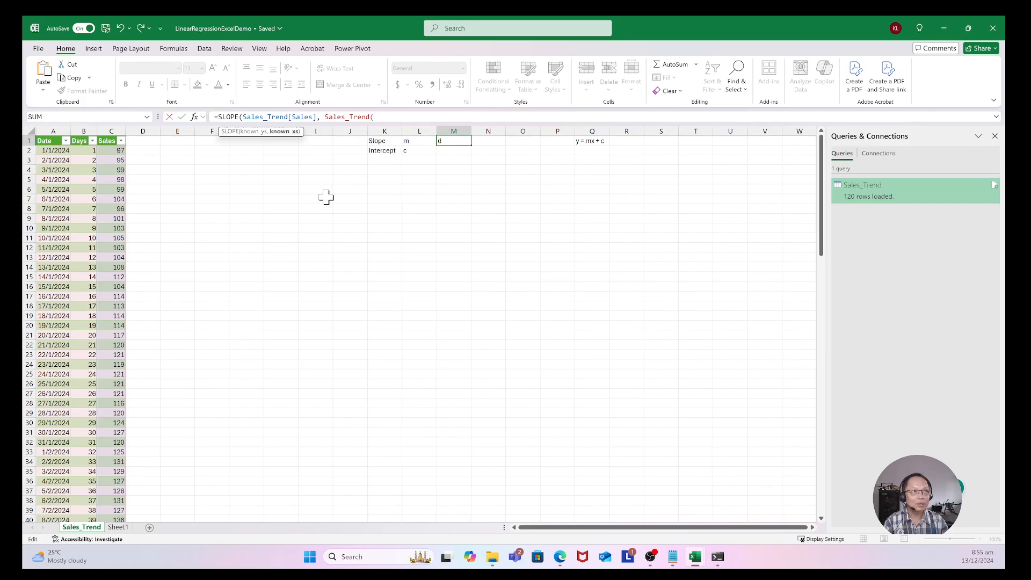
key("BackSpace")
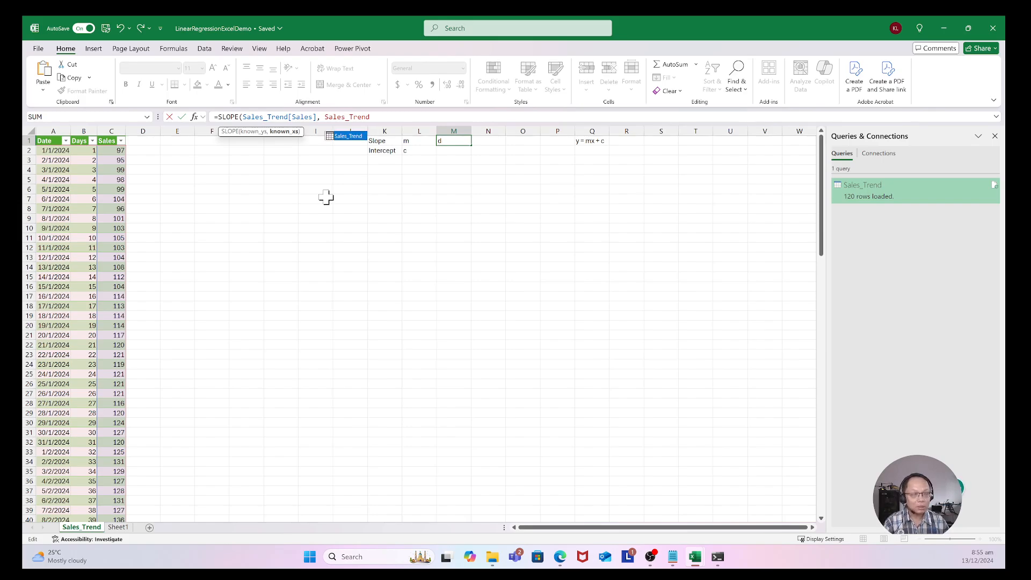
type("[")
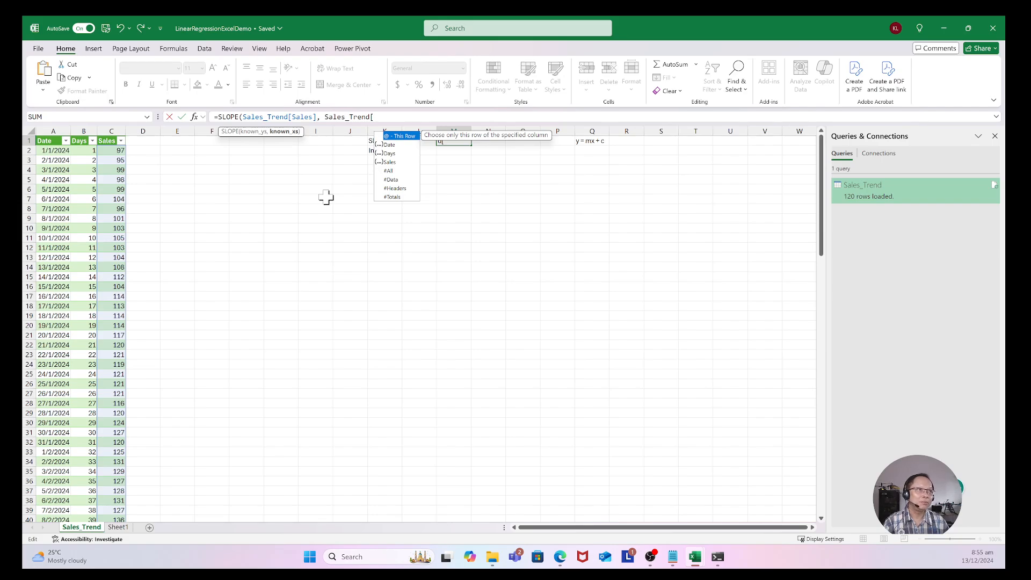
type("Da")
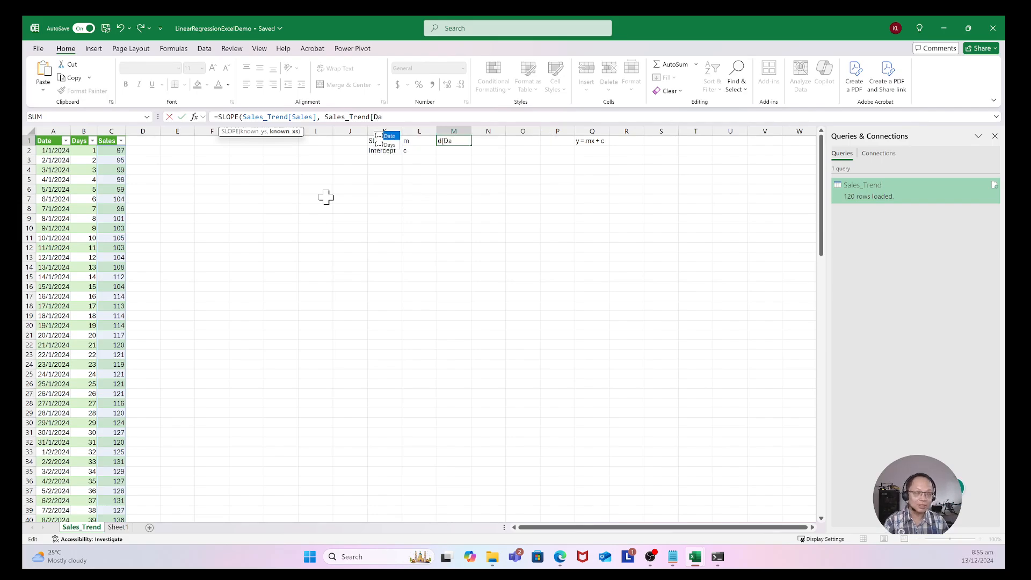
type("ys]")
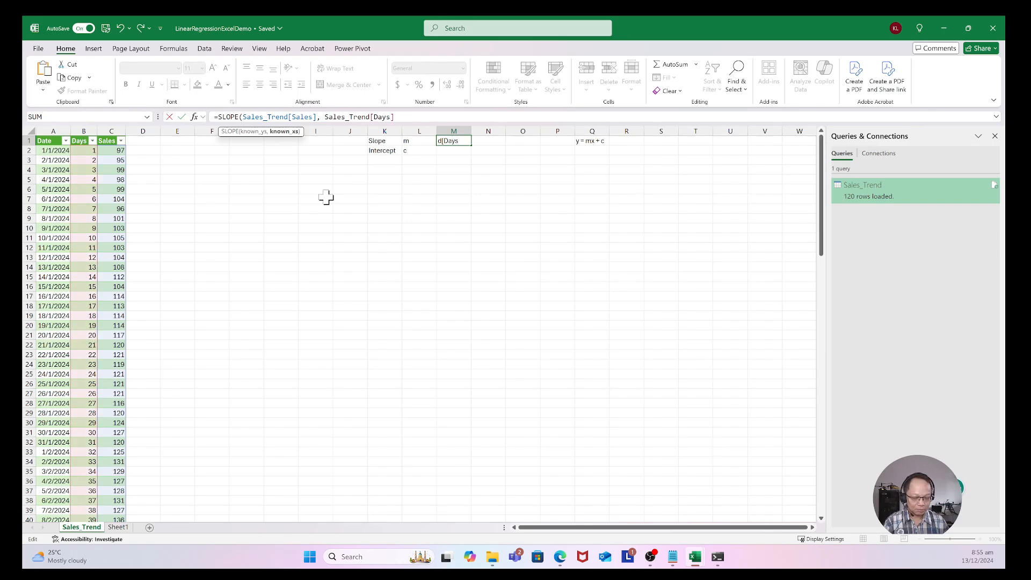
type(")")
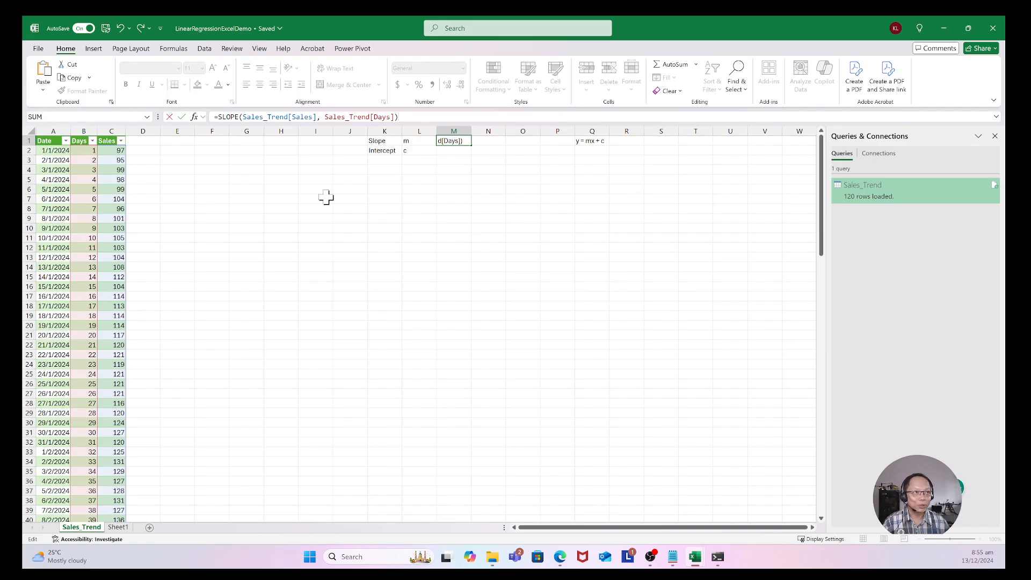
Copy the full text of the SLOPE formula in M1 and commit the formula to the cell.
key("shift+Left")
key("shift+Left")
key("shift+Left")
key("shift+Left")
key("shift+Left")
key("shift+Left")
key("shift+Left")
key("shift+Left")
key("shift+Left")
key("shift+Left")
key("shift+Left")
key("shift+Left")
key("shift+Left")
key("shift+Left")
key("shift+Left")
key("shift+Left")
key("shift+Left")
key("shift+Left")
key("shift+Left")
key("shift+Left")
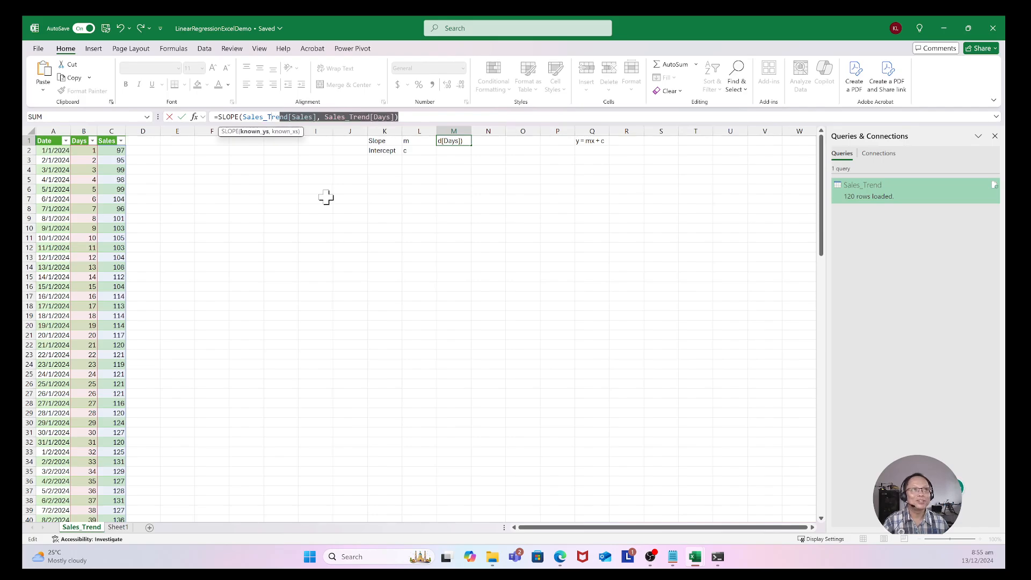
key("shift+Left")
key("shift+Left")
key("shift+Left")
key("shift+Left")
key("shift+Left")
key("shift+Left")
key("shift+Left")
key("shift+Left")
key("shift+Left")
key("shift+Left")
key("shift+Left")
key("shift+Left")
key("shift+Left")
key("shift+Left")
key("shift+Left")
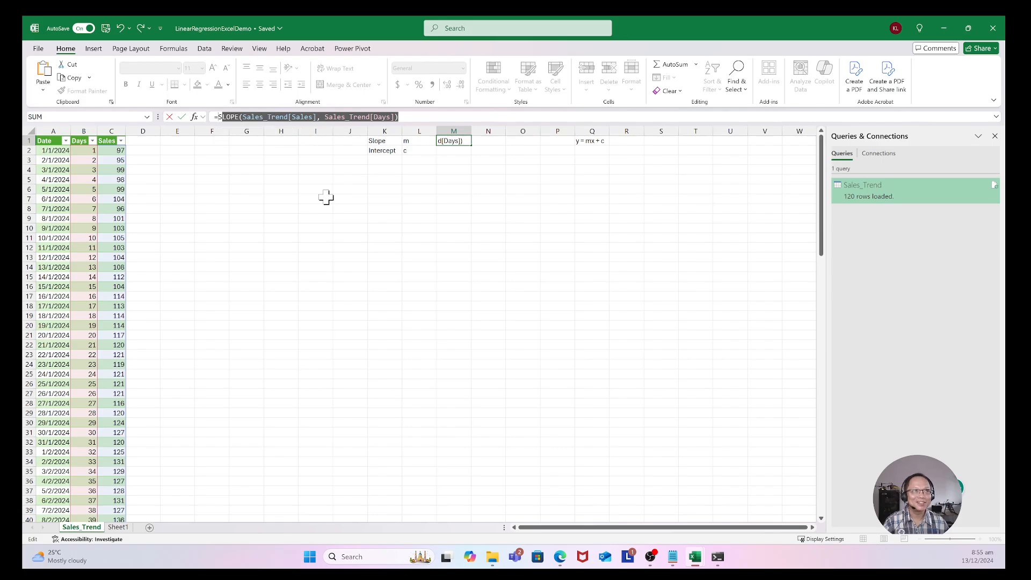
key("shift+Left")
key("ctrl+c")
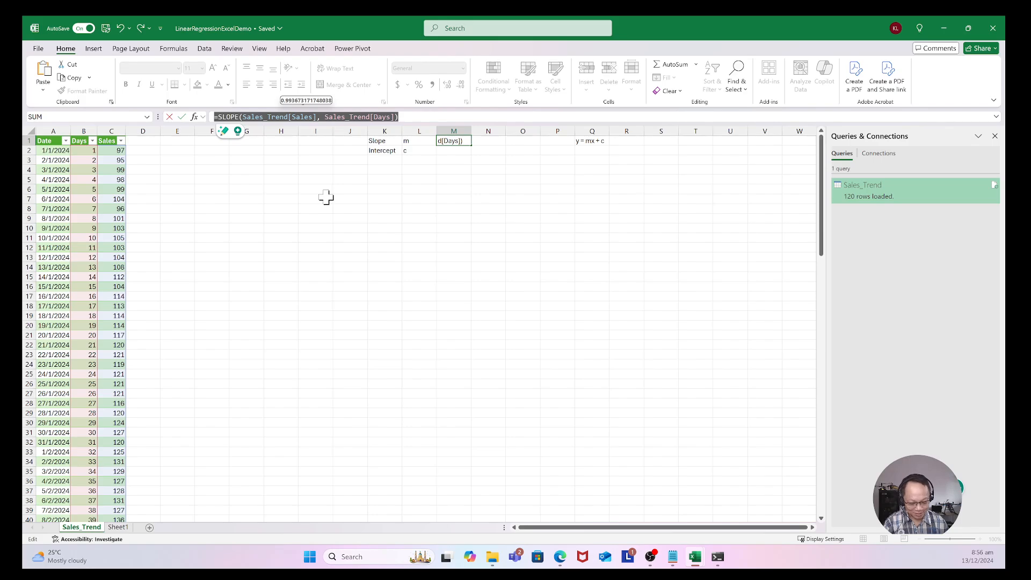
key("Right")
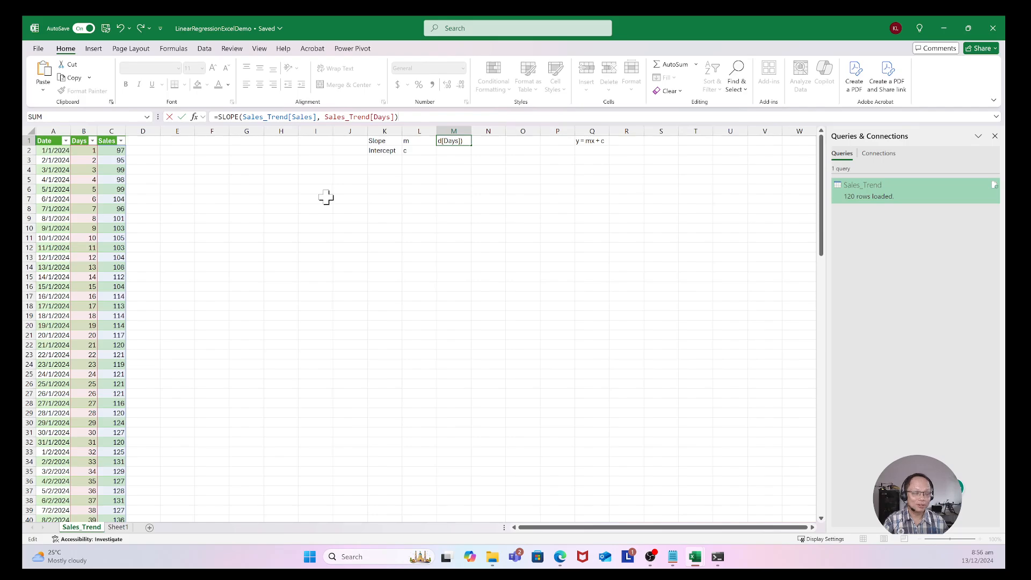
key("Return")
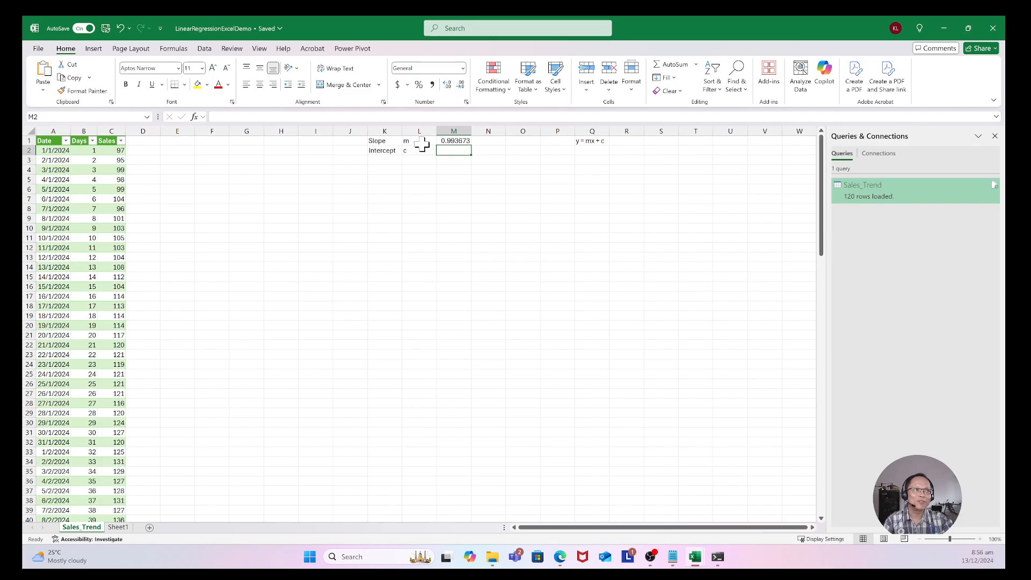
Paste the copied formula into M2 and change its function to get =INTERCEPT(Sales_Trend[Sales], Sales_Trend[Days]).
left_click(276, 117)
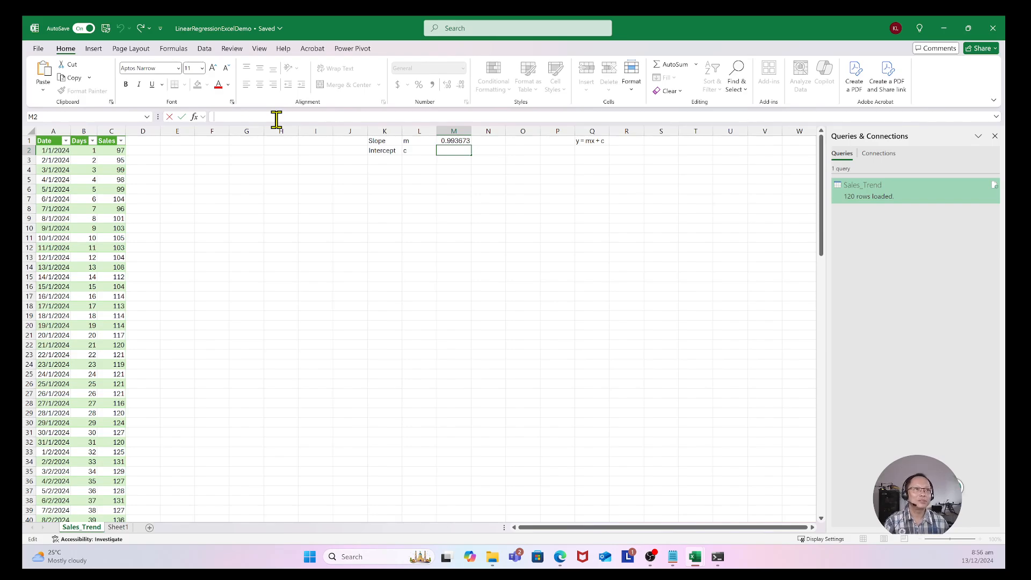
key("ctrl+v")
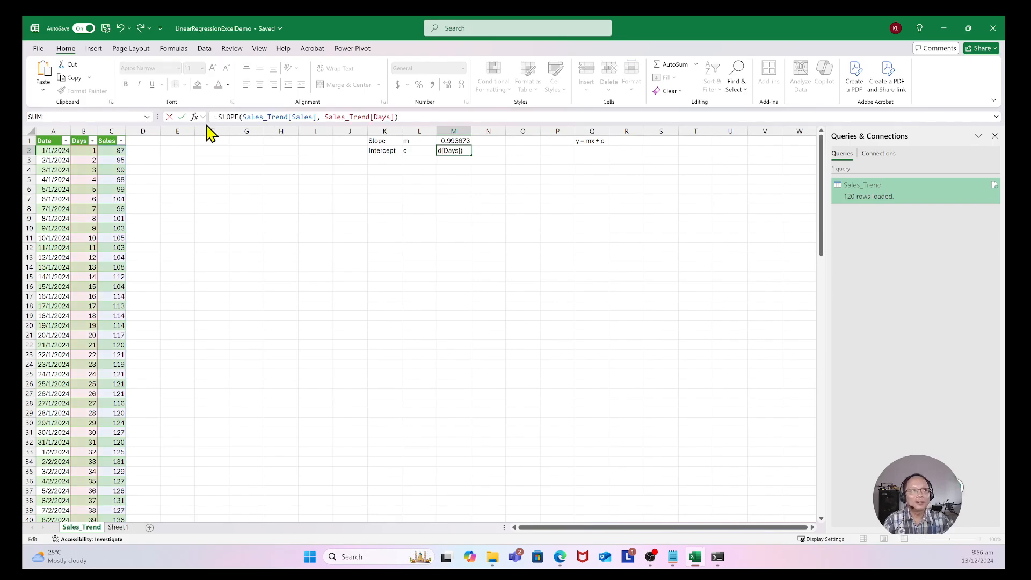
left_click(239, 116)
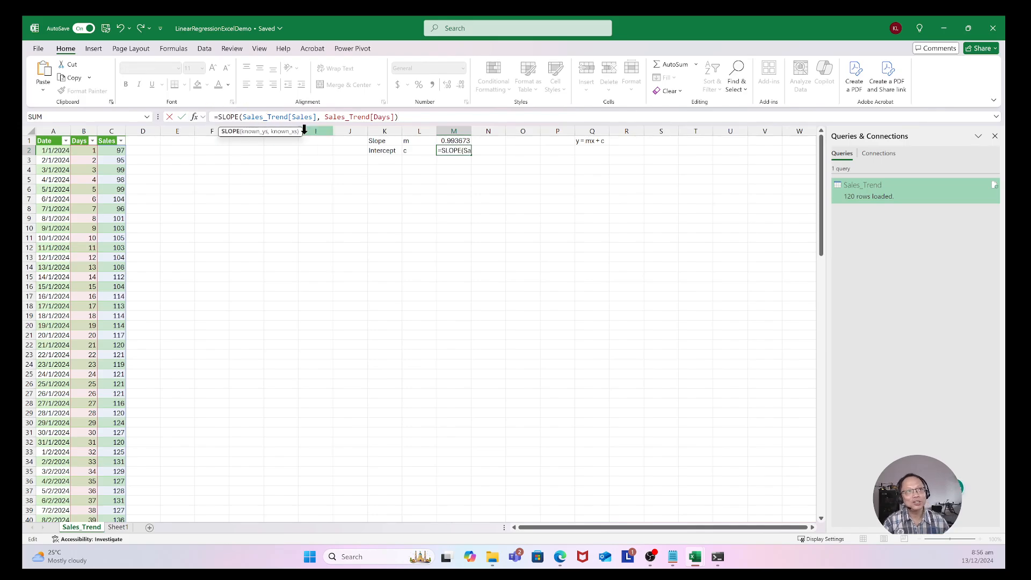
key("BackSpace")
key("BackSpace")
key("BackSpace")
key("BackSpace")
key("BackSpace")
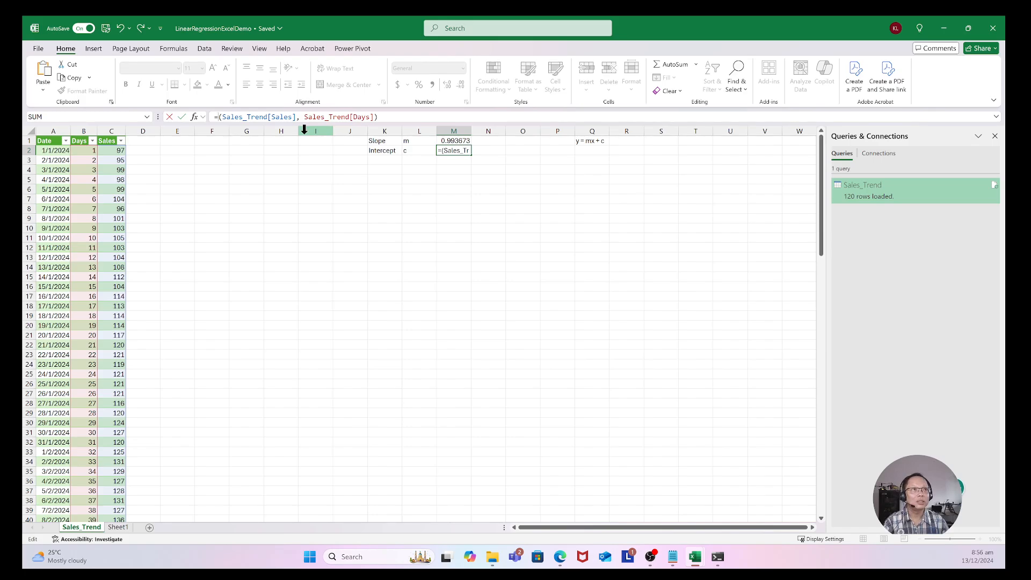
type("INTERCE")
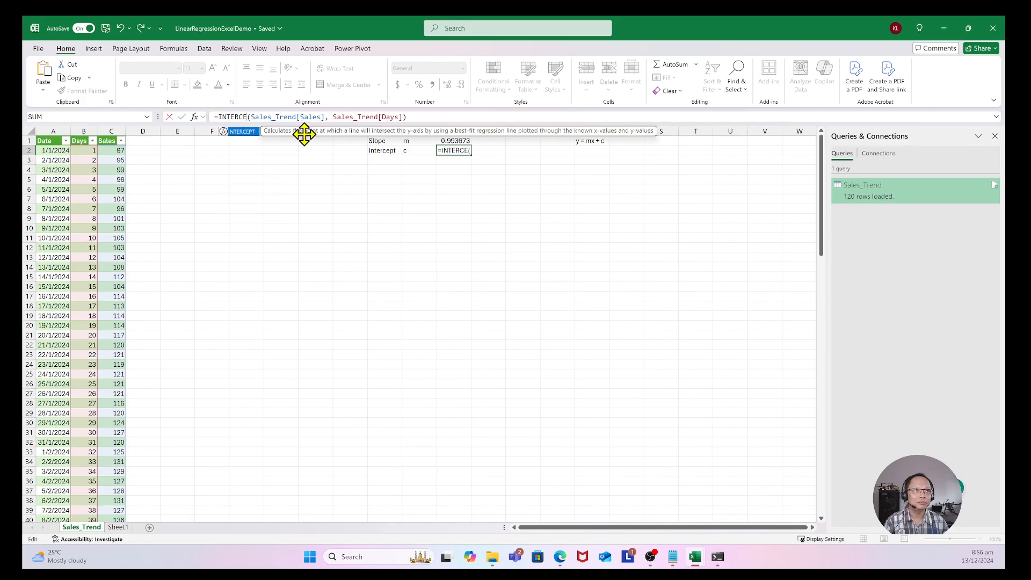
type("PT")
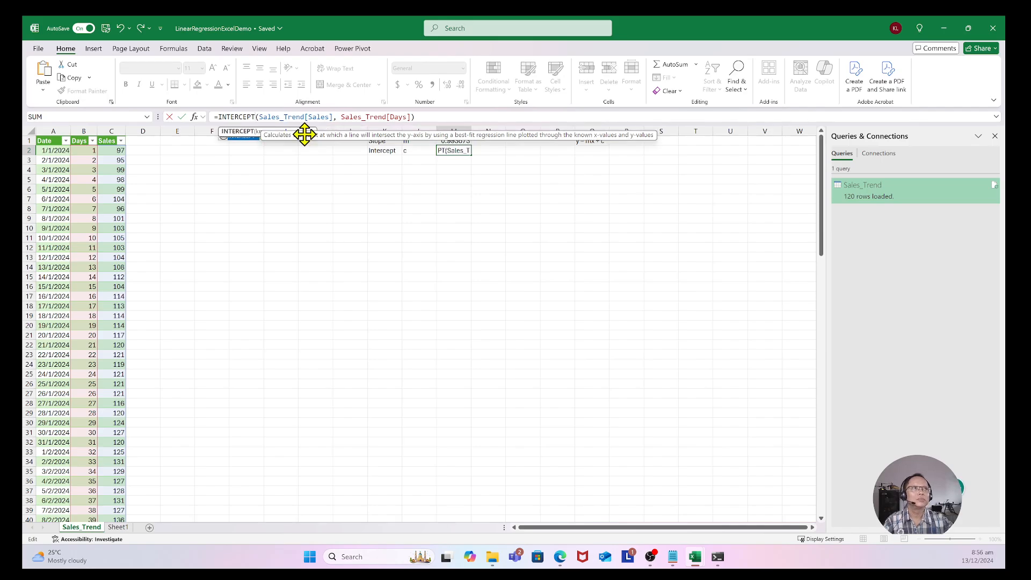
left_click(427, 118)
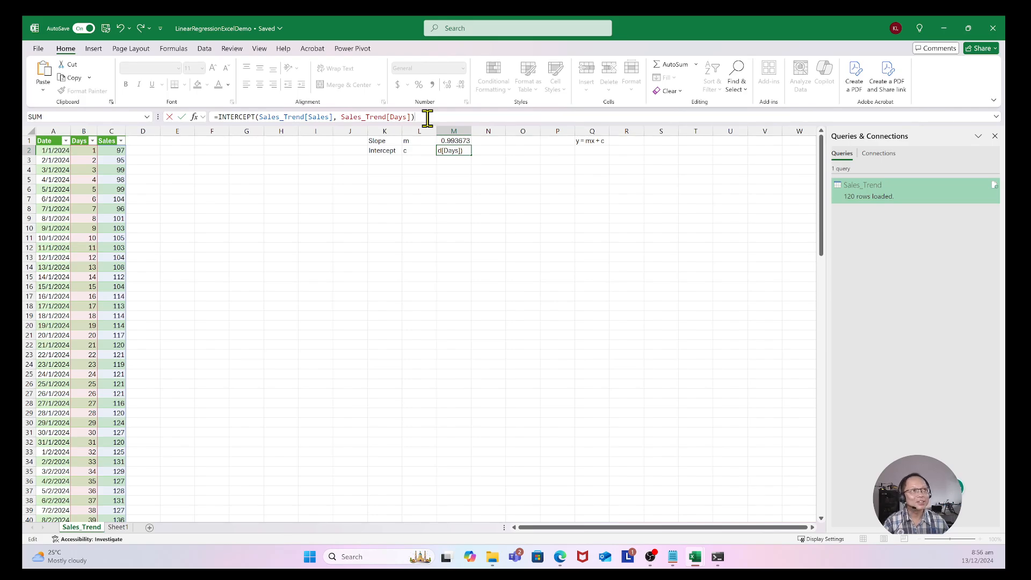
key("Return")
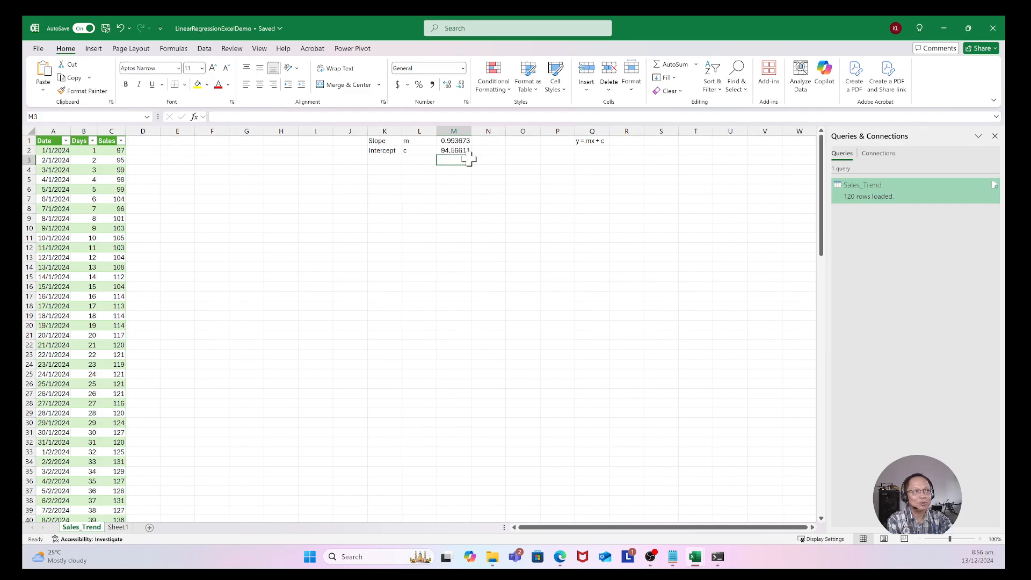
left_click(493, 220)
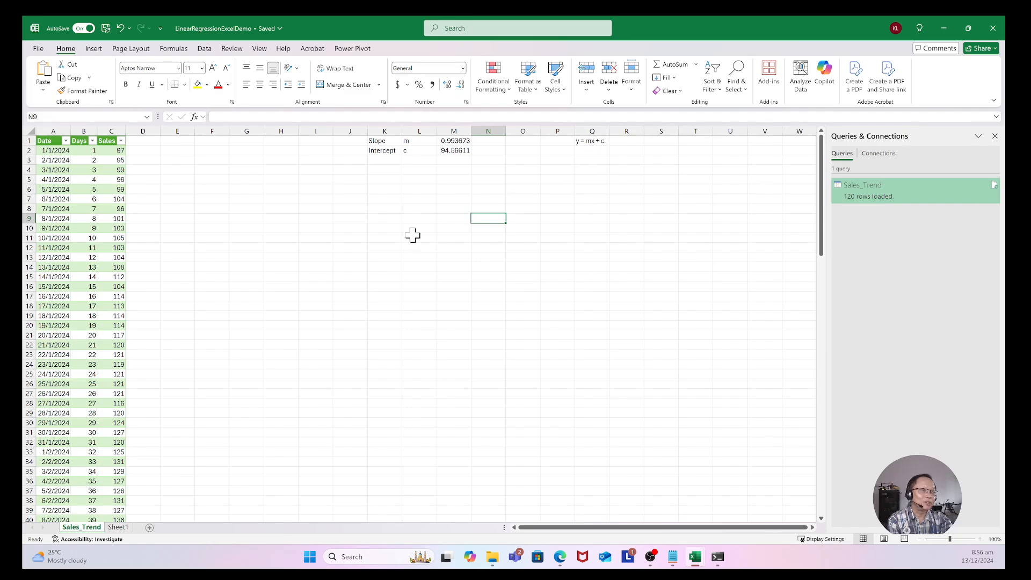
left_click(382, 315)
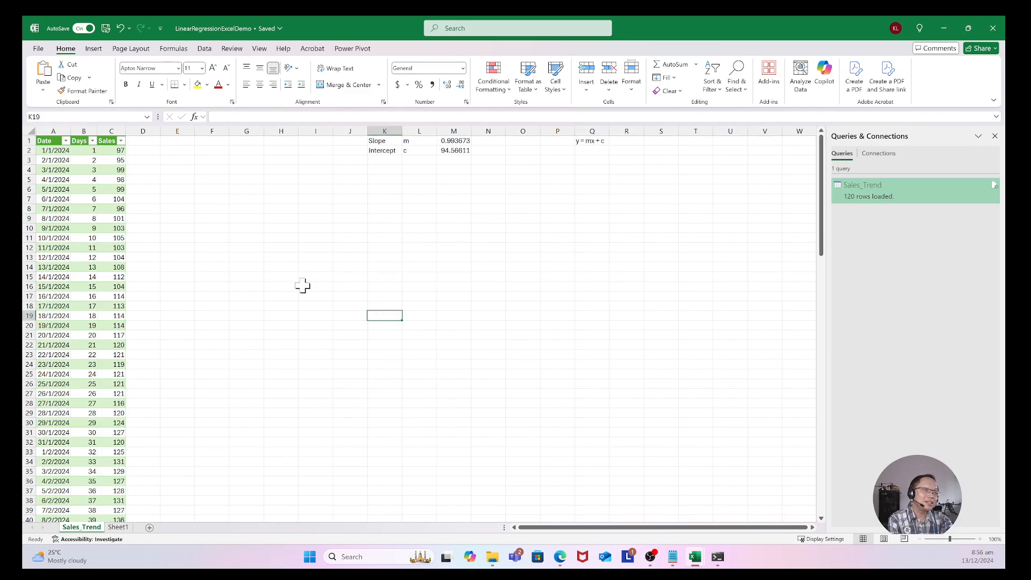
left_click(227, 208)
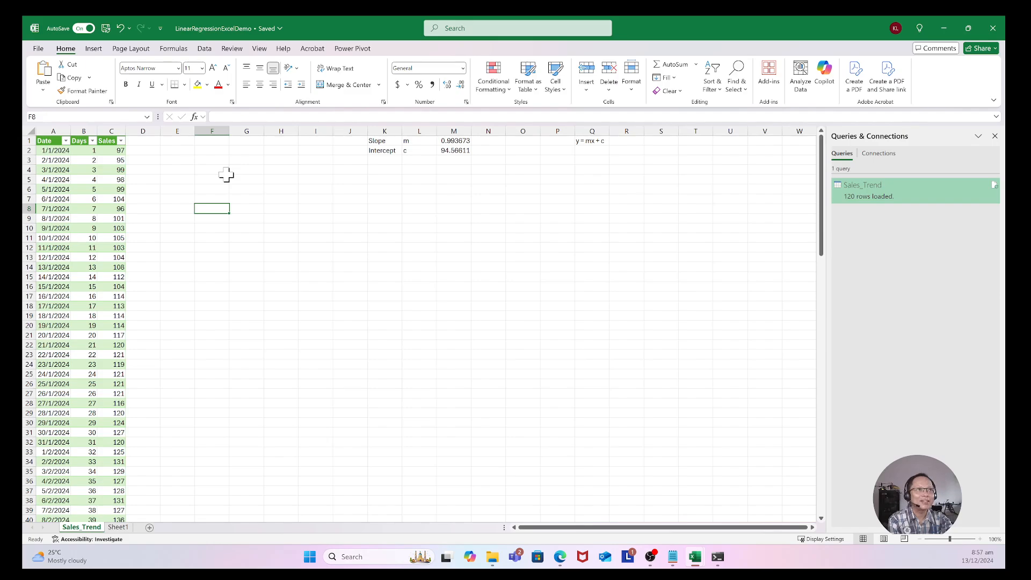
left_click(288, 201)
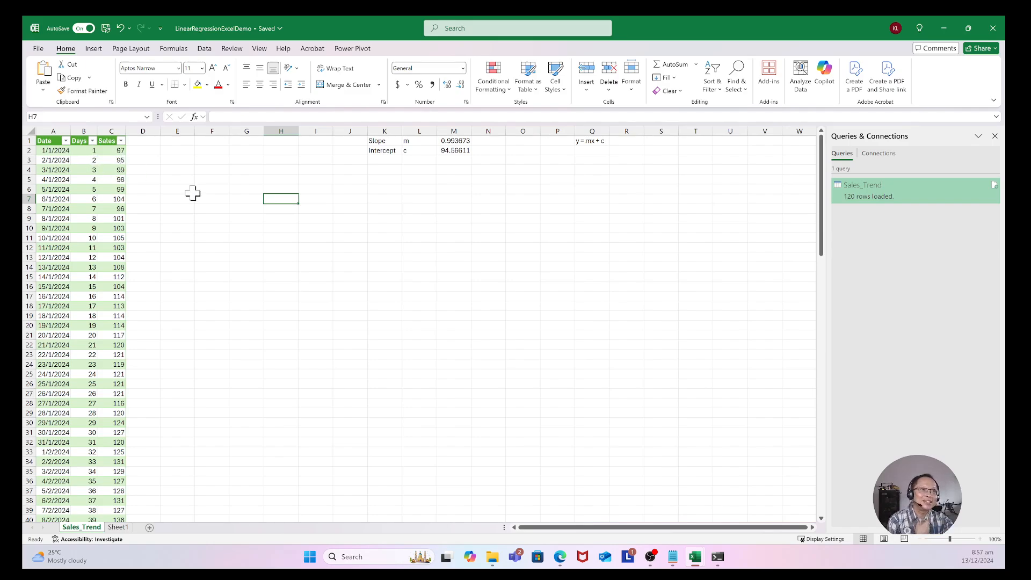
Insert the recommended Scatter chart from the Days and Sales columns of the Sales_Trend table, including their headers.
left_click(93, 140)
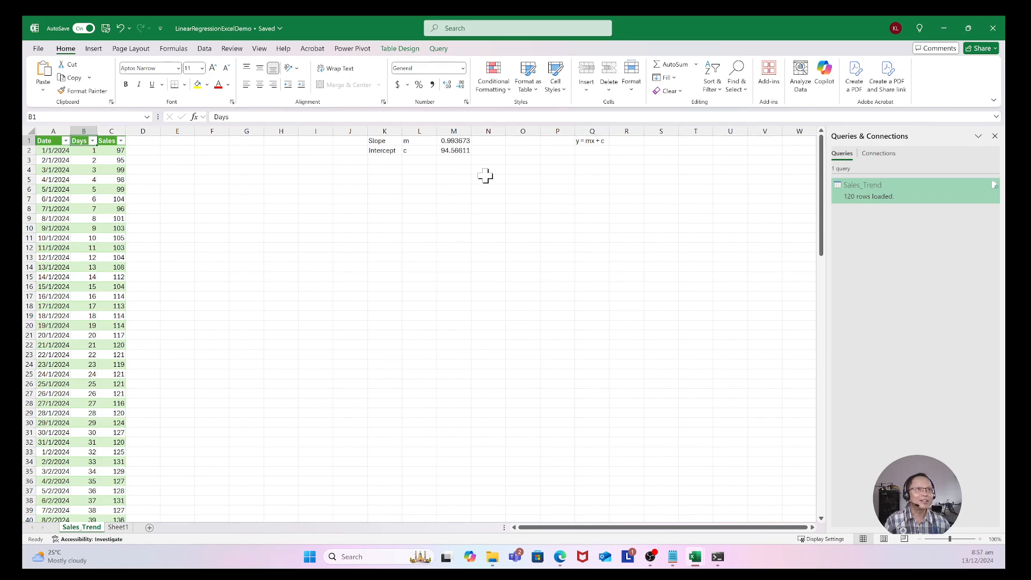
key("ctrl+shift+Down")
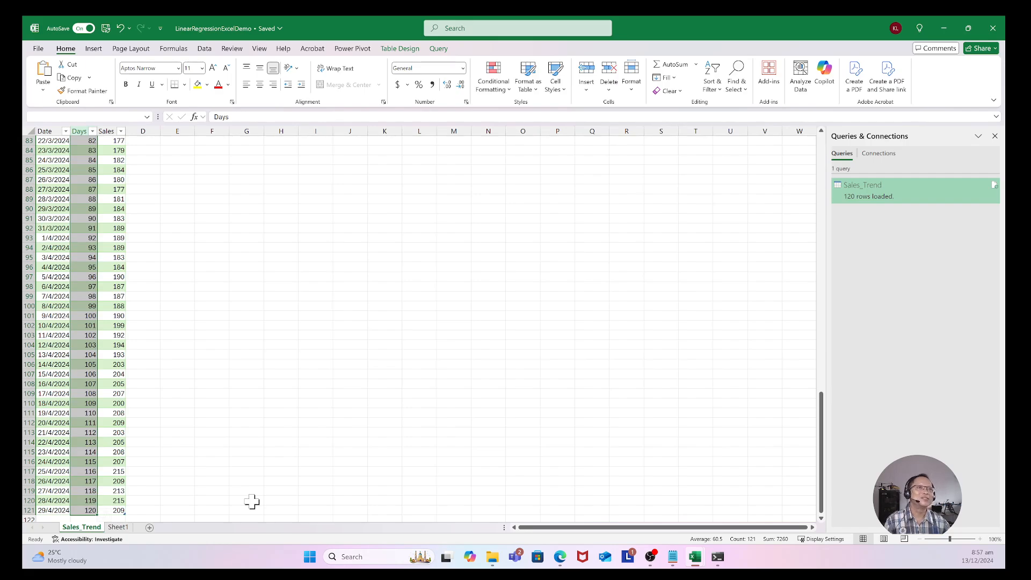
key("shift+Right")
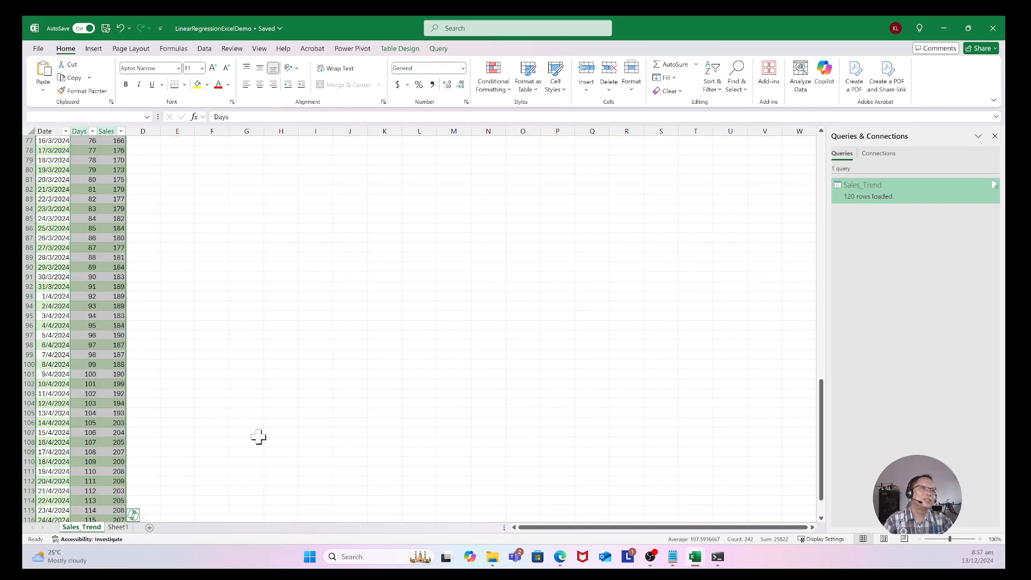
scroll(258, 436, "up", 20)
scroll(258, 436, "up", 5)
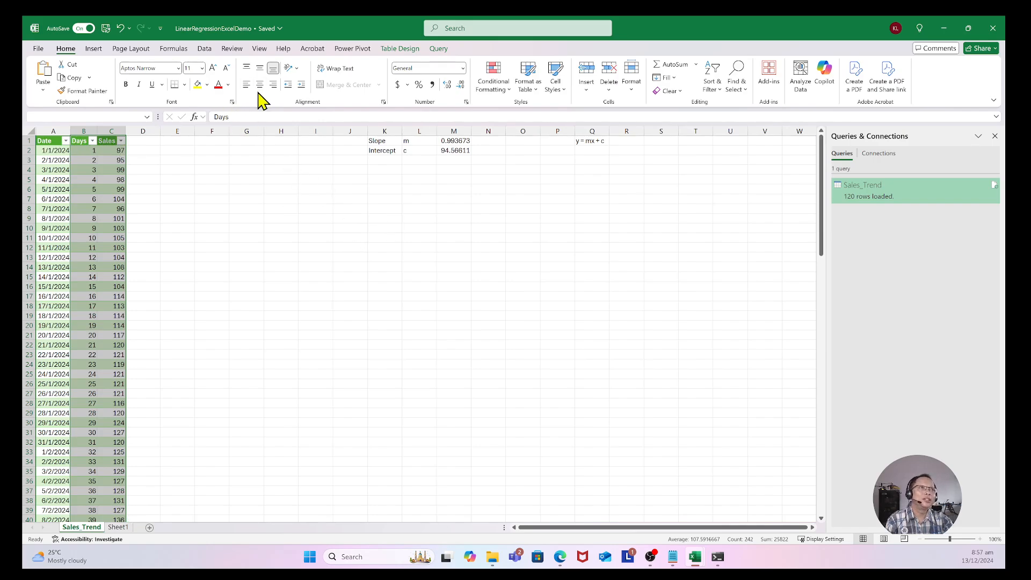
left_click(97, 48)
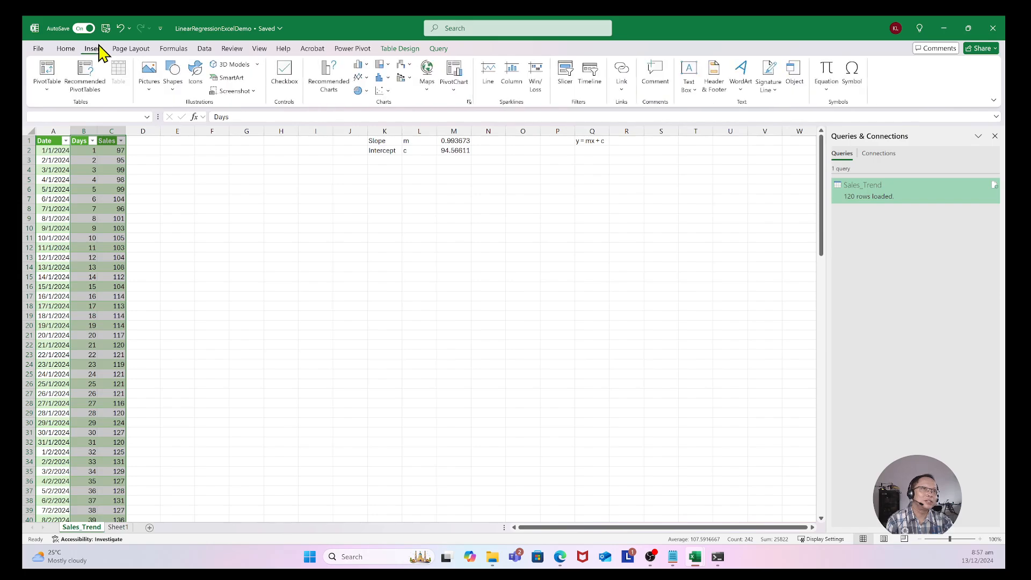
left_click(337, 90)
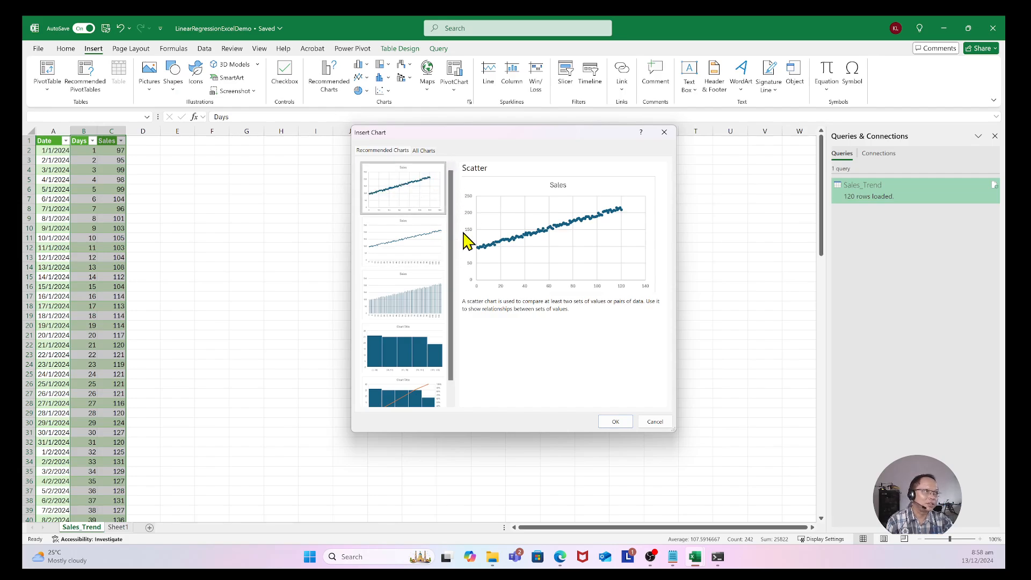
left_click(620, 425)
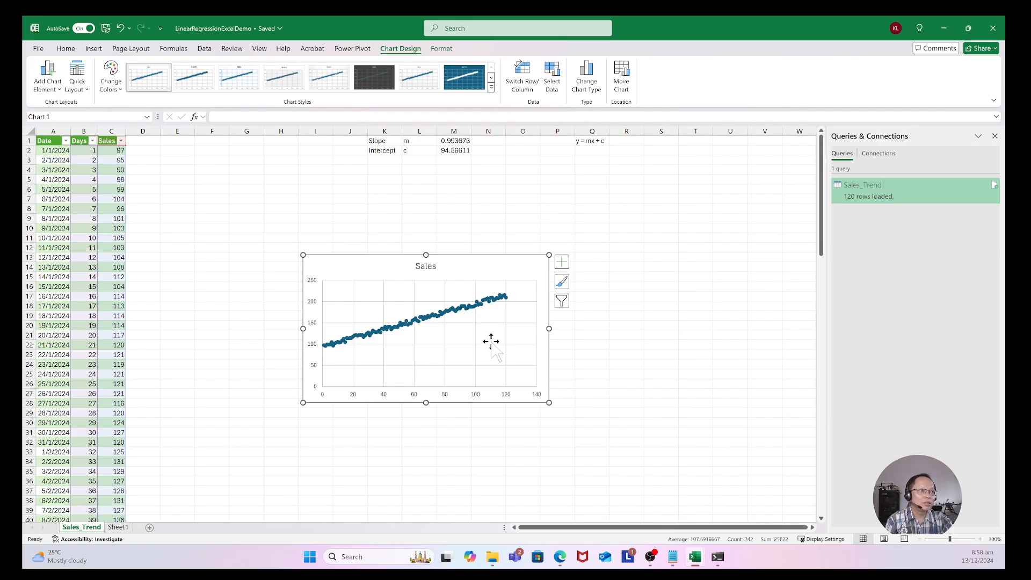
Move the Sales scatter chart up below the slope and intercept cells, covering about G3:M18.
left_click_drag(489, 341, 454, 317)
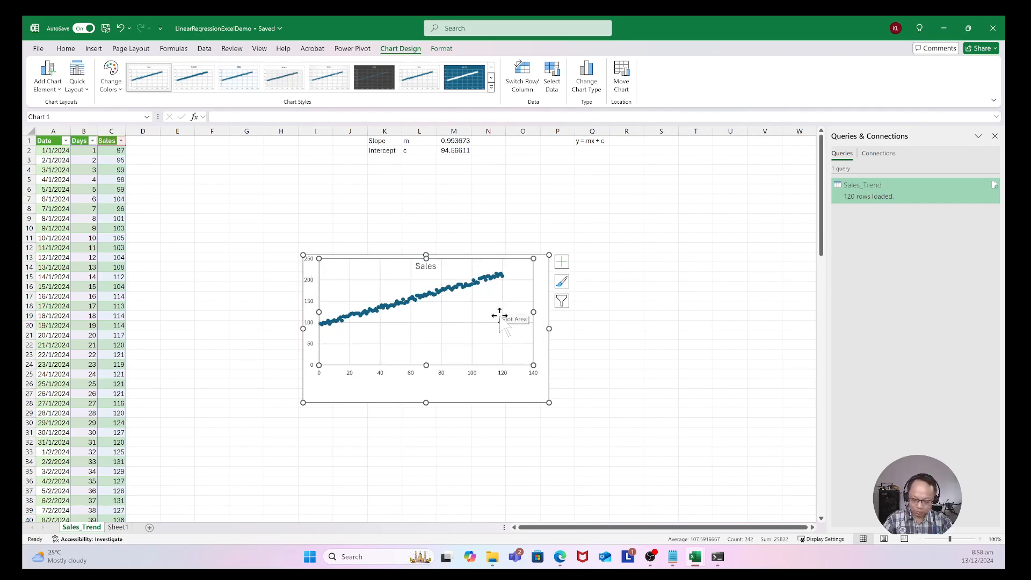
left_click_drag(476, 263, 402, 171)
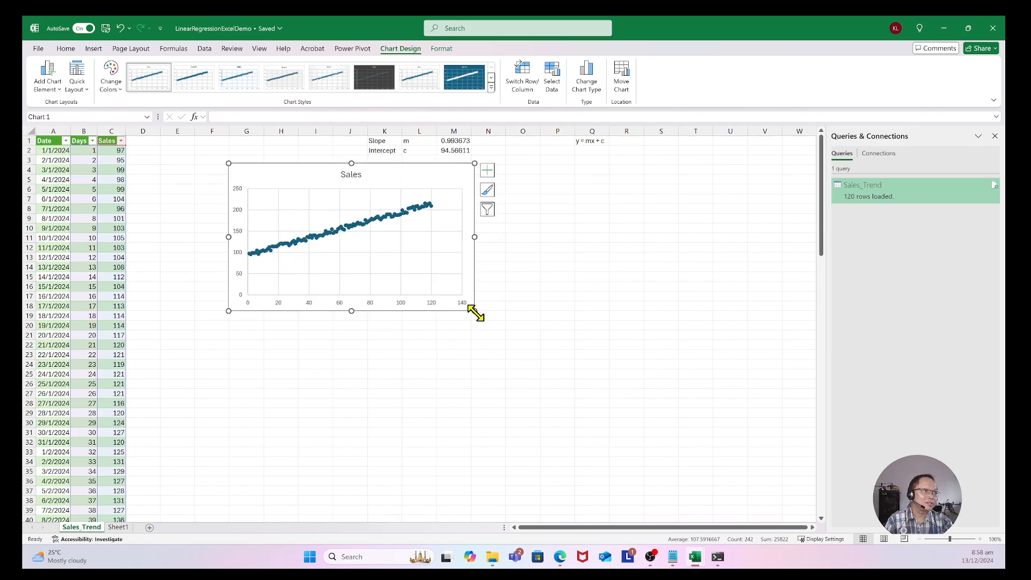
Enlarge the Sales scatter chart and shift it so it covers about F3:V37.
left_click_drag(475, 313, 782, 478)
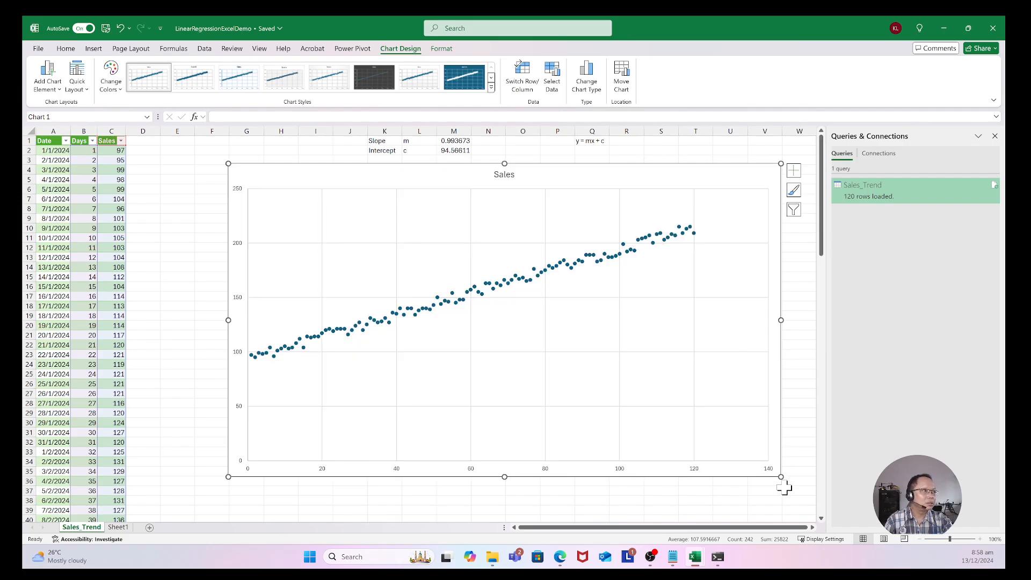
left_click_drag(782, 476, 802, 498)
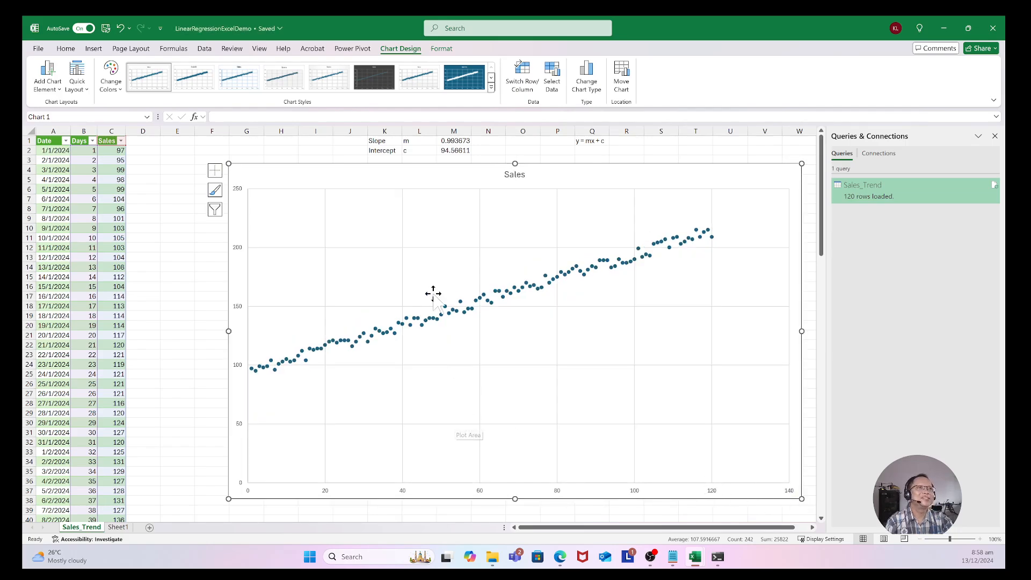
left_click(367, 255)
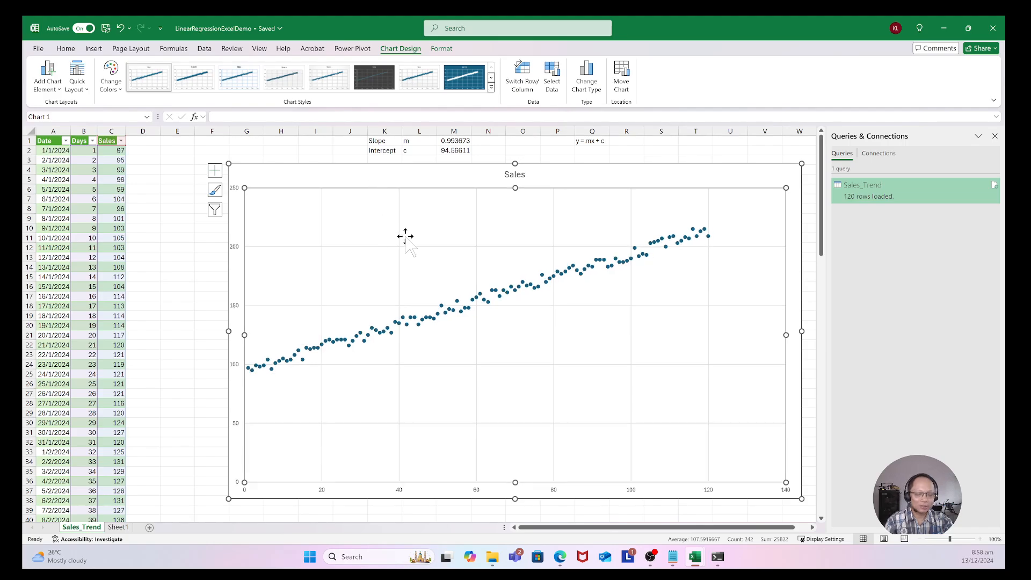
key("ctrl+z")
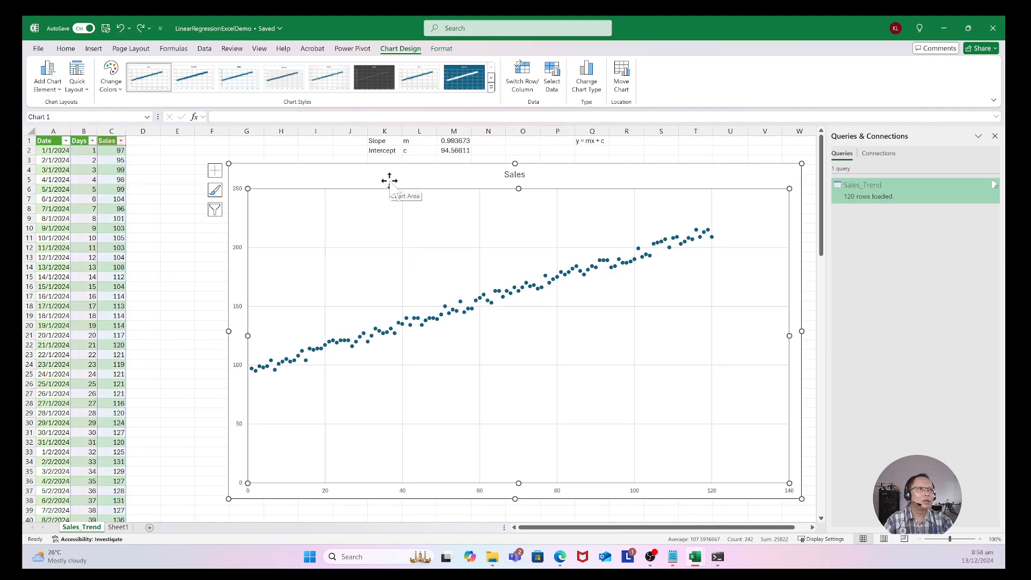
left_click_drag(389, 181, 363, 181)
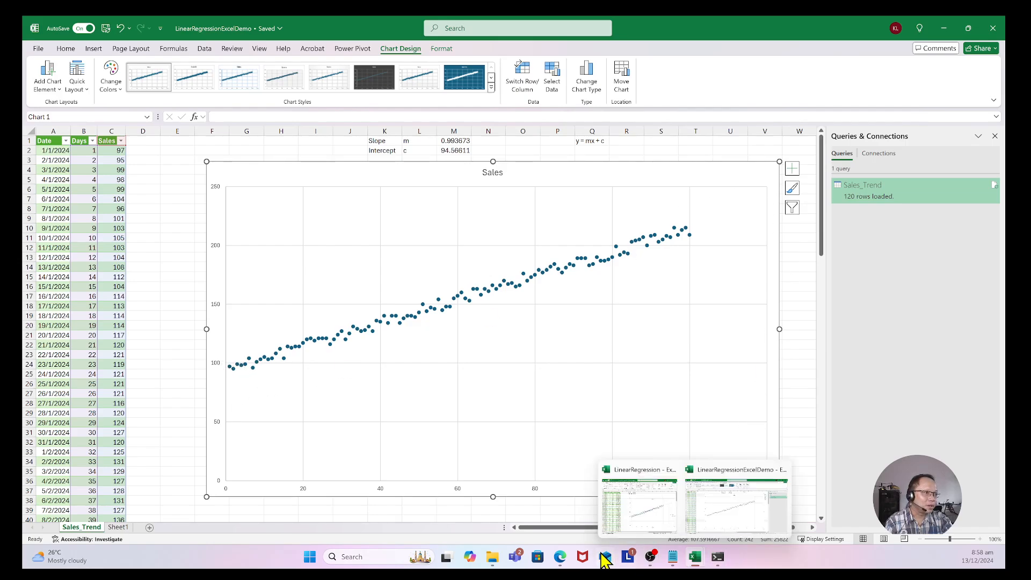
Switch to the LinearRegressionModel-0 Jupyter notebook to examine its Sales over Days plots, and return to the LinearRegressionExcelDemo workbook in Excel.
left_click(560, 558)
scroll(651, 460, "up", 8)
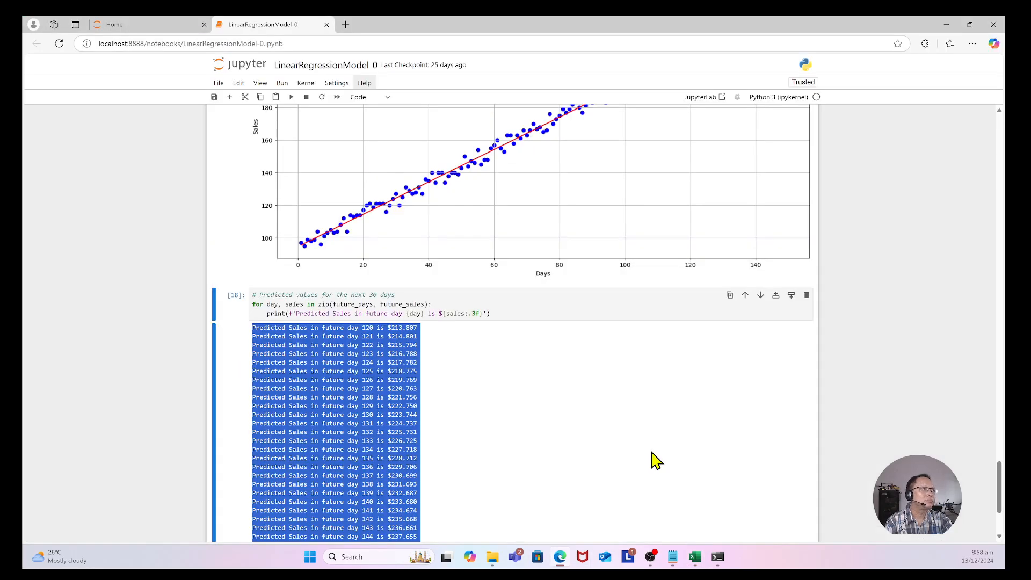
scroll(656, 459, "up", 15)
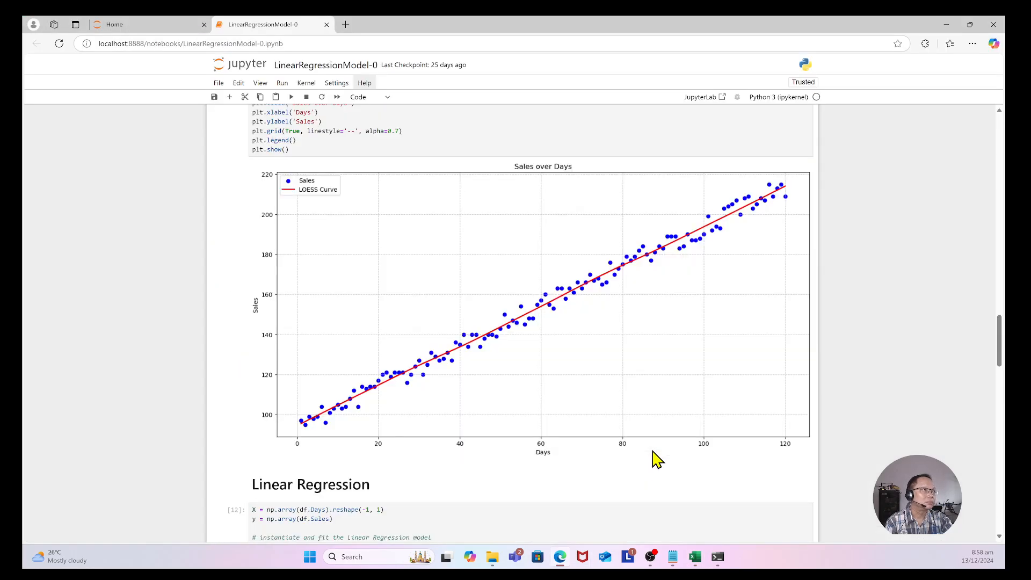
scroll(727, 294, "up", 6)
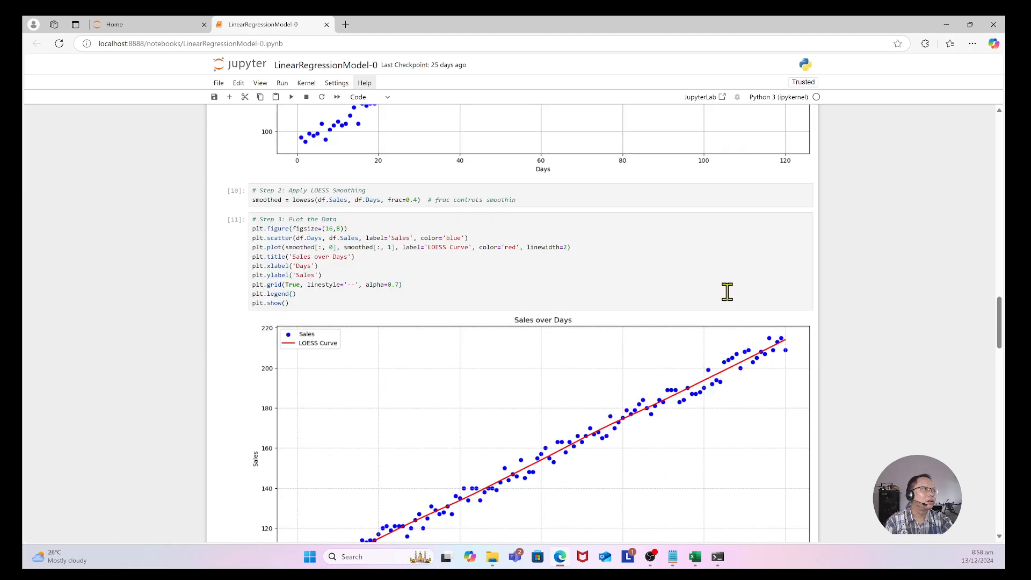
scroll(734, 299, "up", 1)
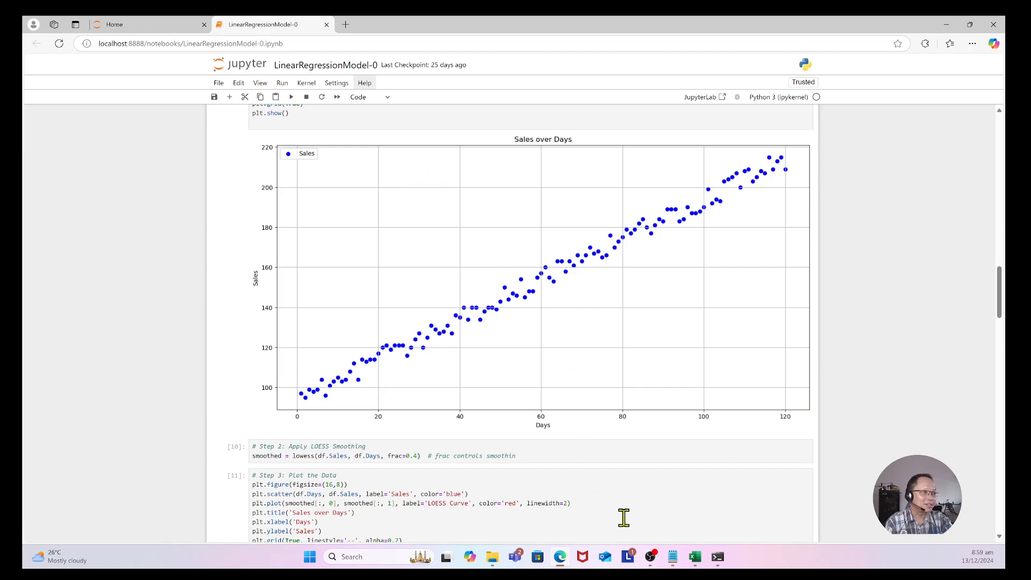
left_click(696, 562)
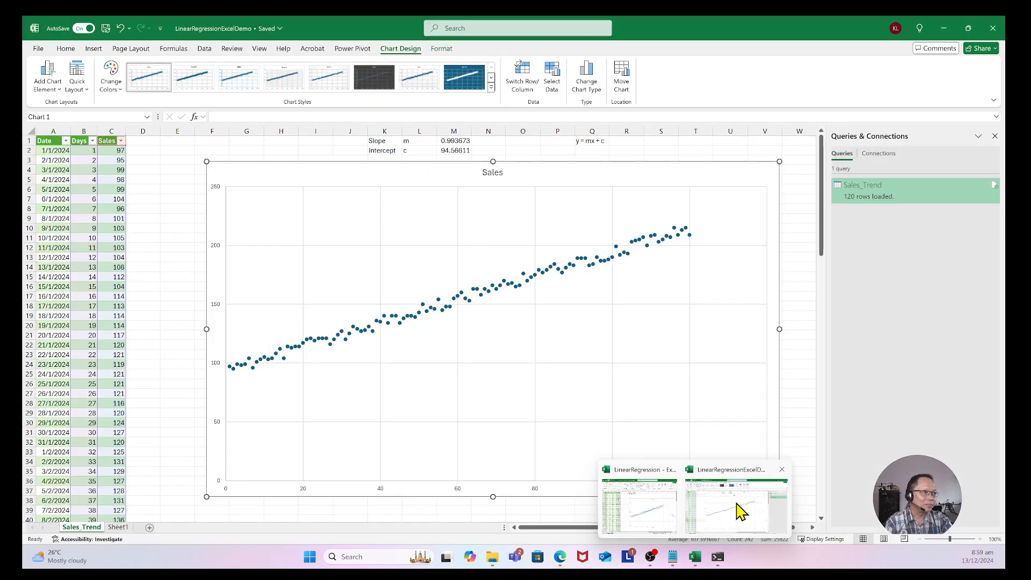
left_click(739, 511)
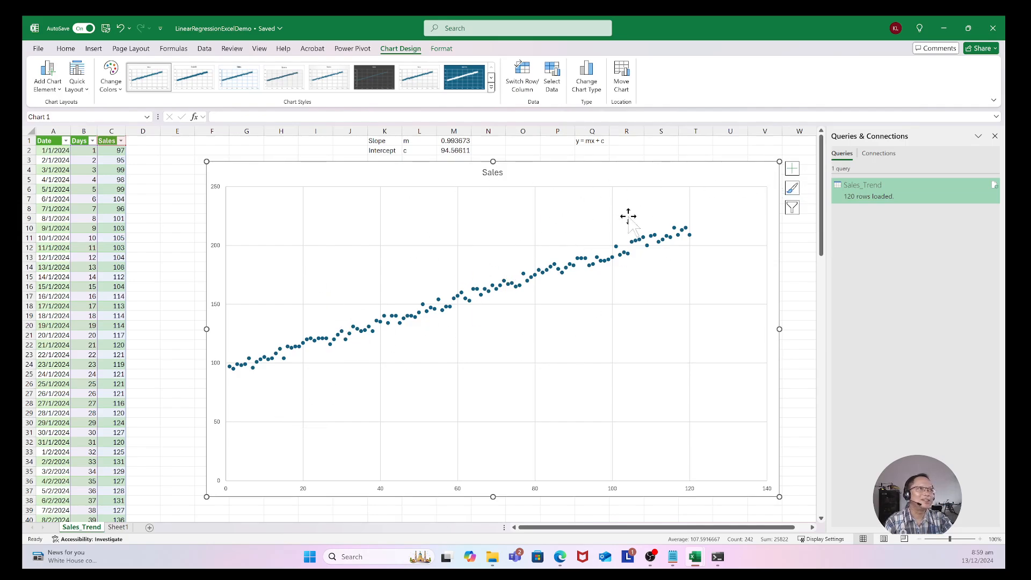
Add axis titles, a legend and a Linear trendline to the Sales scatter chart.
left_click(792, 169)
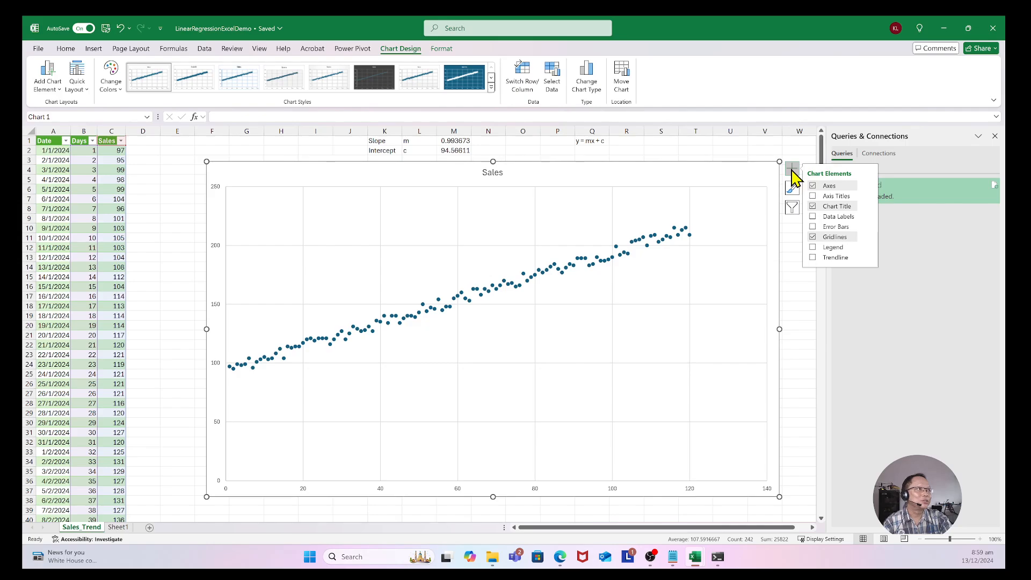
left_click(839, 198)
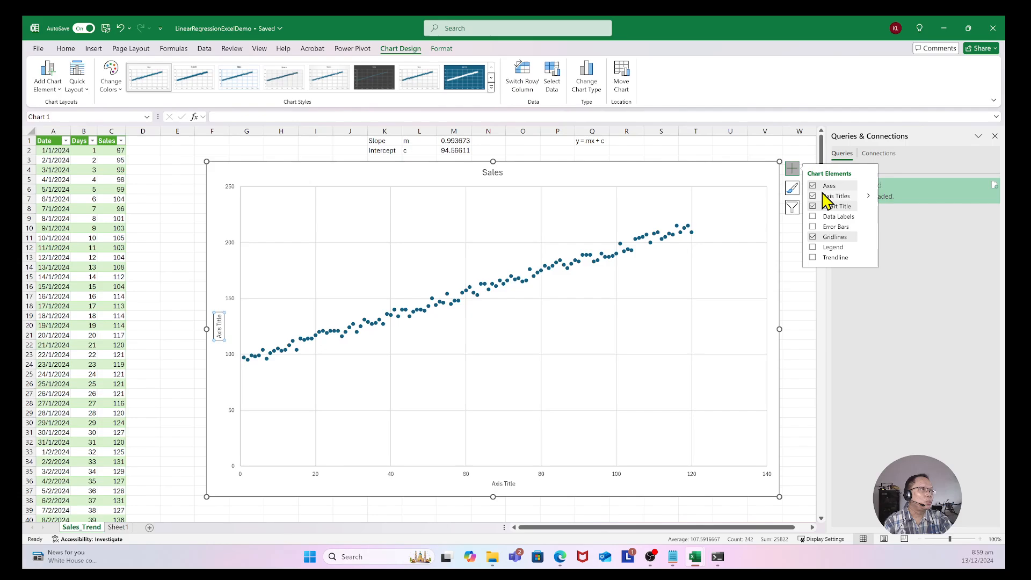
left_click(843, 248)
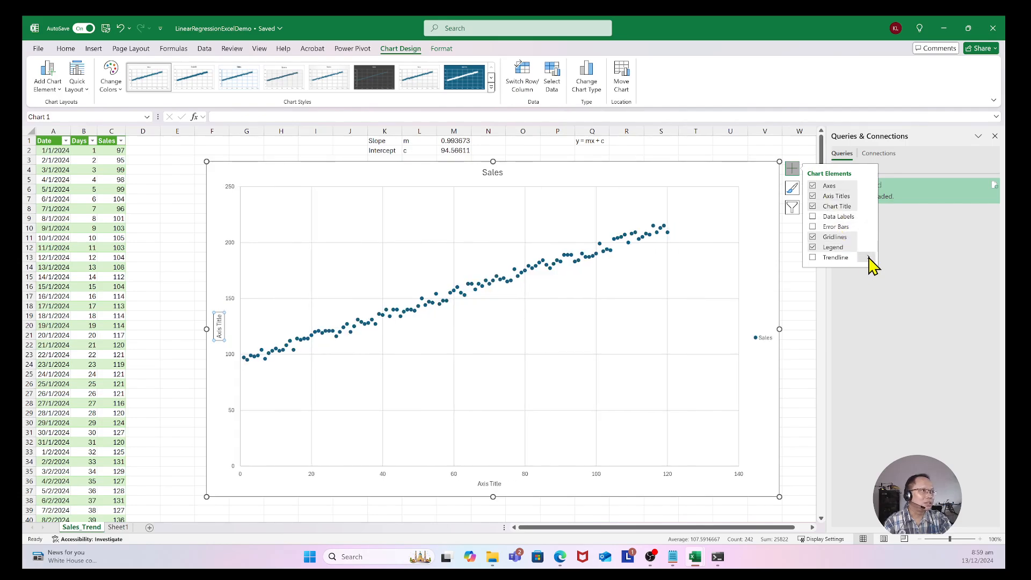
left_click(869, 257)
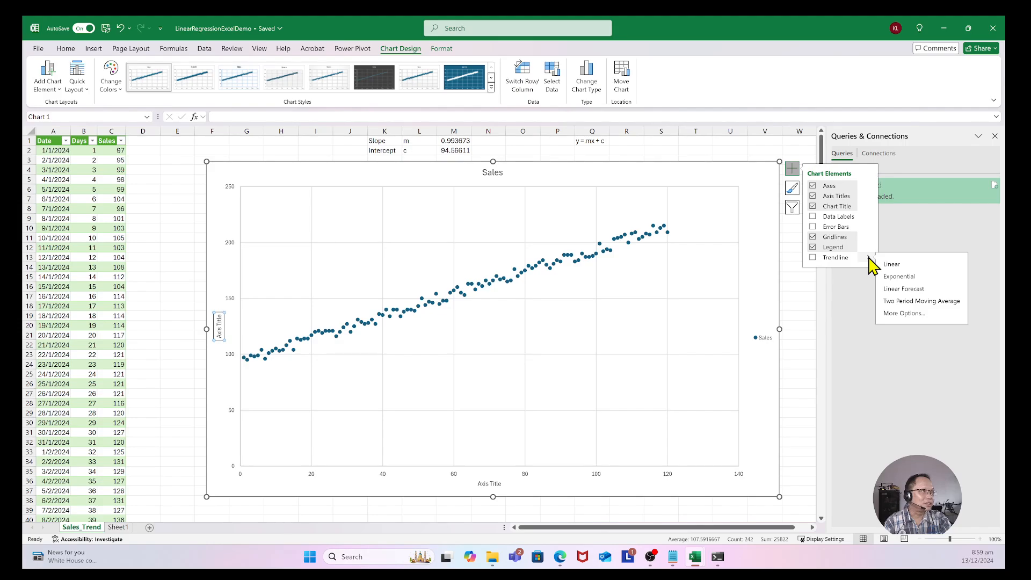
left_click(922, 265)
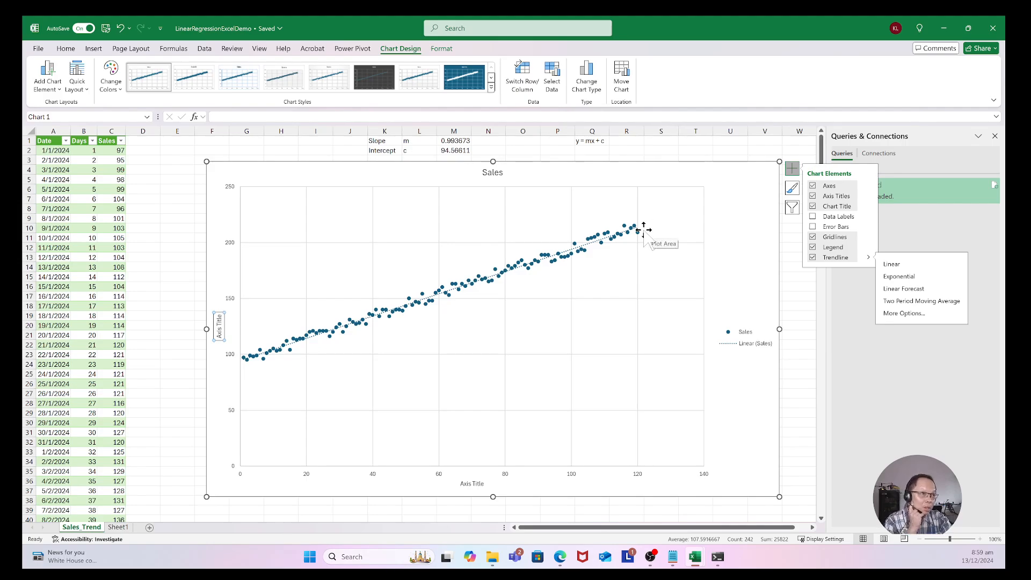
Replace the chart's vertical axis title placeholder with Sales.
left_click(218, 327)
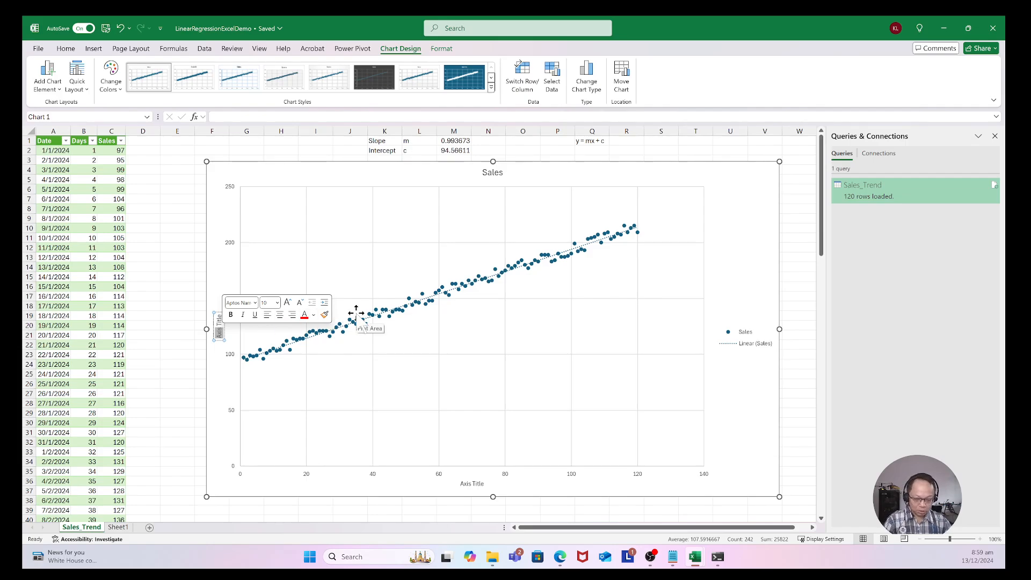
type("Sale")
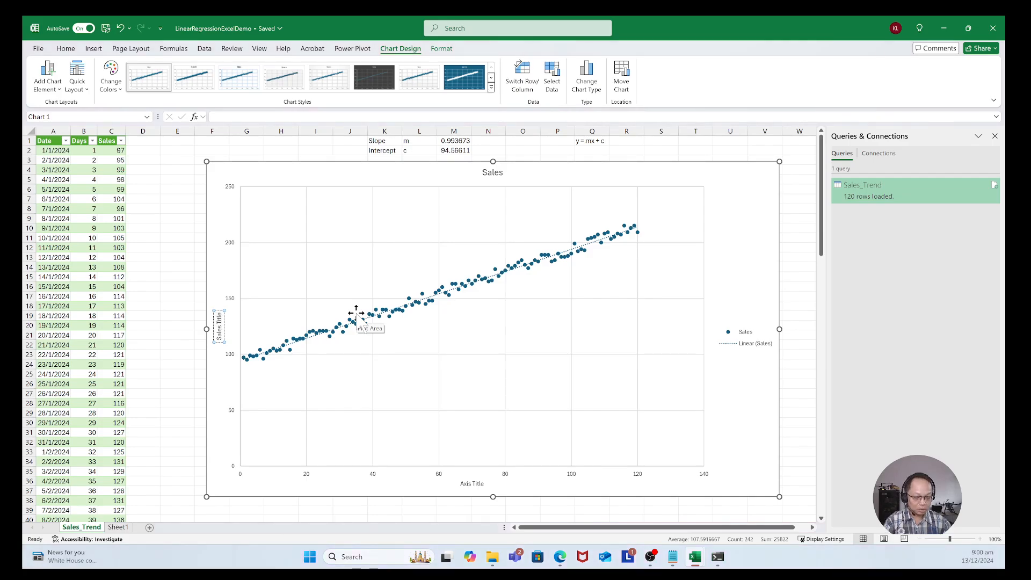
type("s")
key("Delete")
key("Delete")
key("Delete")
key("Delete")
key("Delete")
key("Delete")
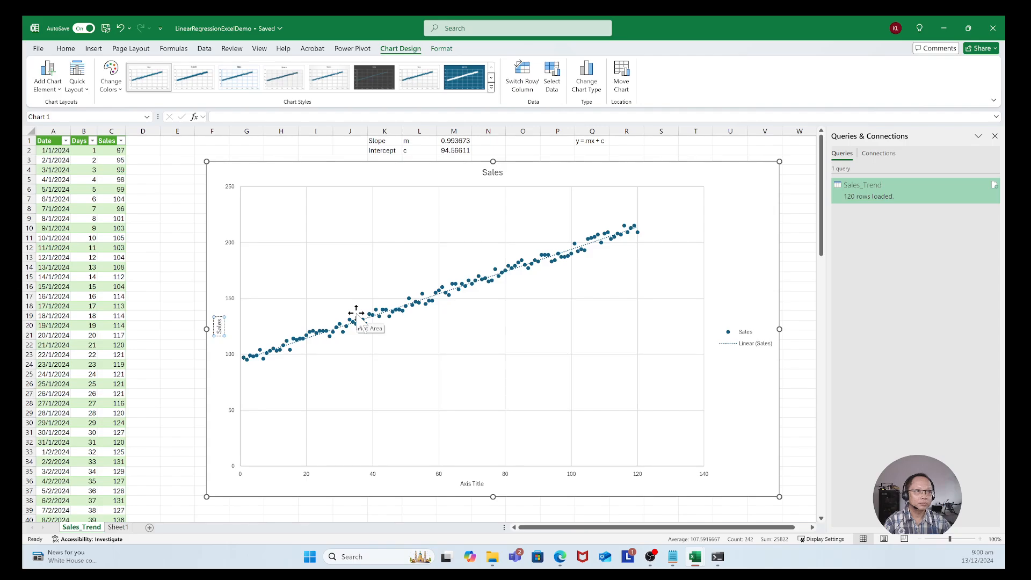
key("Return")
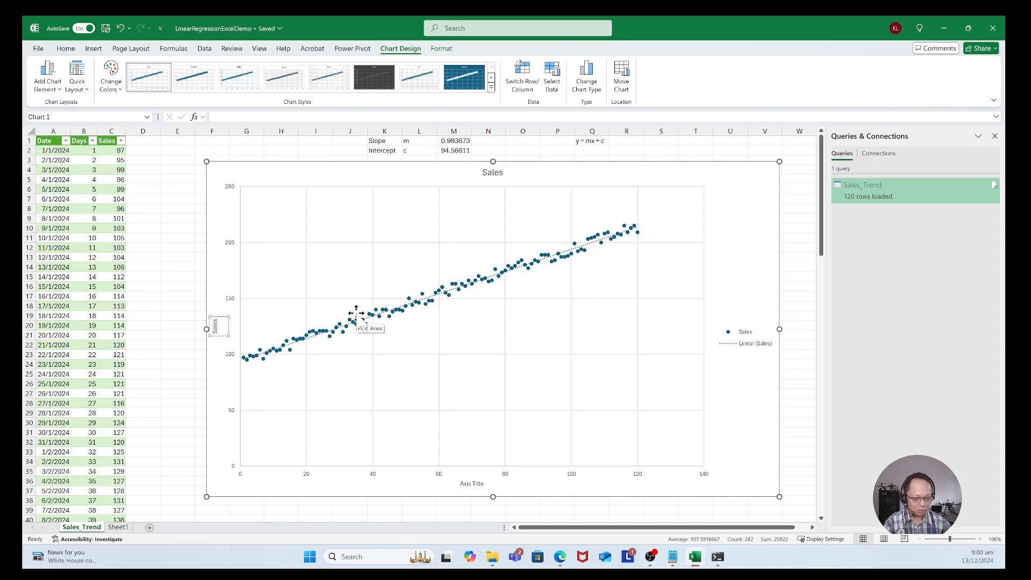
key("BackSpace")
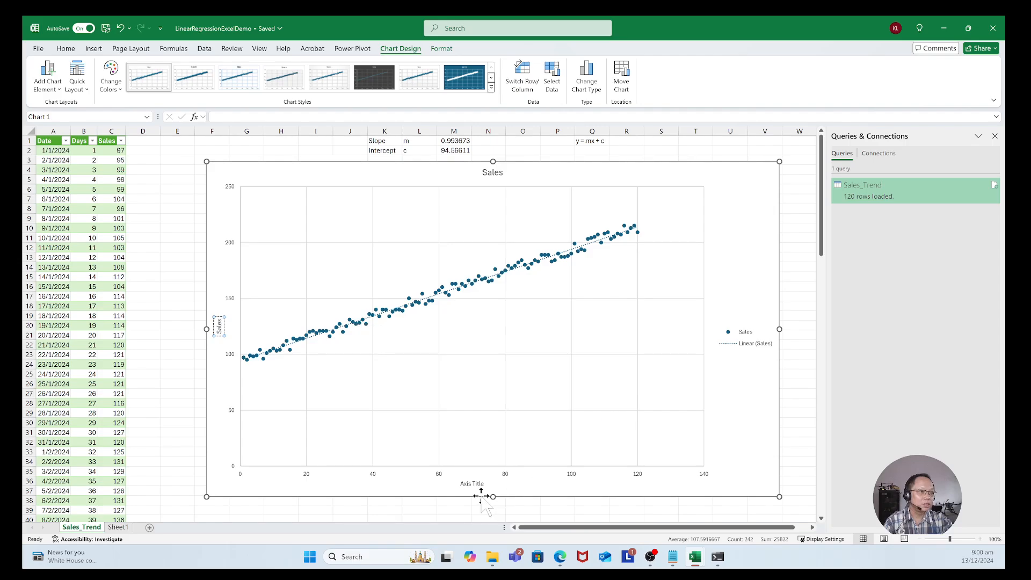
Replace the chart's horizontal axis title placeholder with Days.
double_click(479, 483)
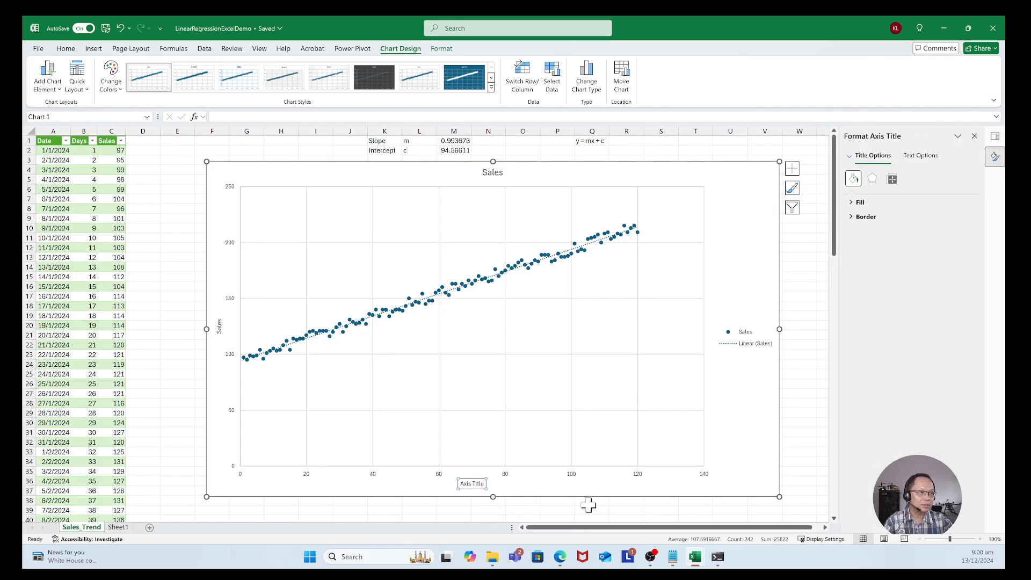
double_click(475, 484)
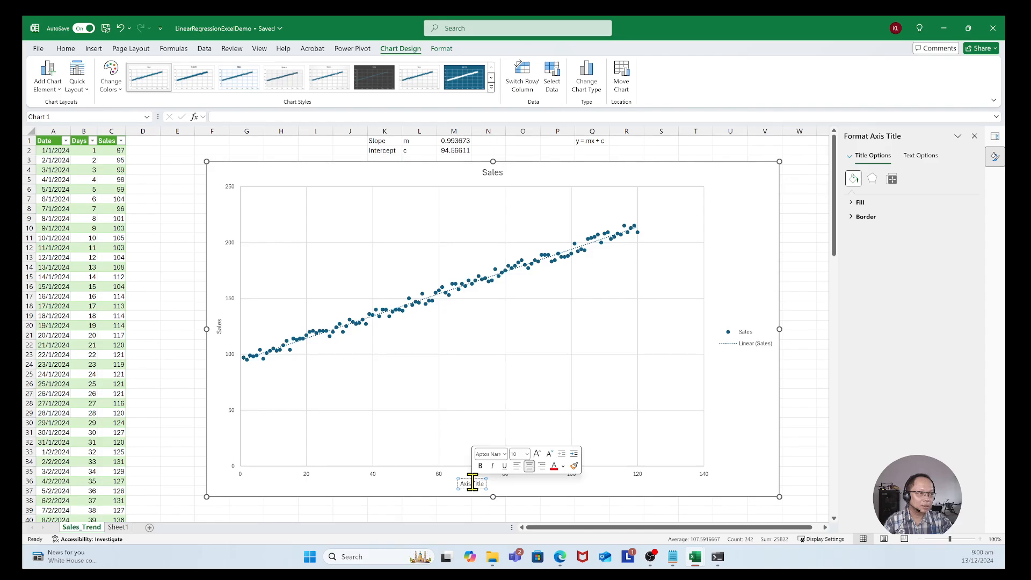
key("BackSpace")
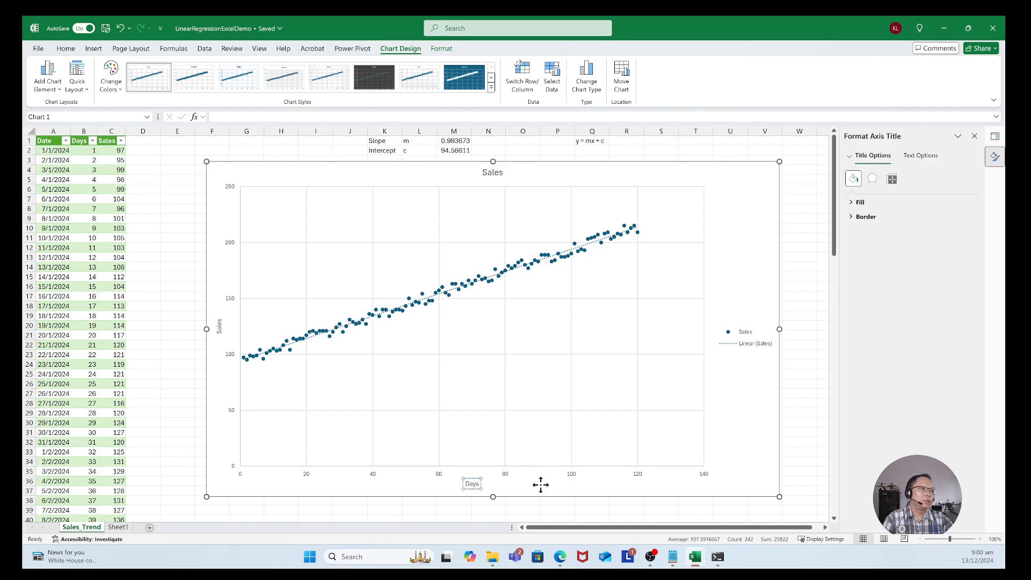
left_click(539, 484)
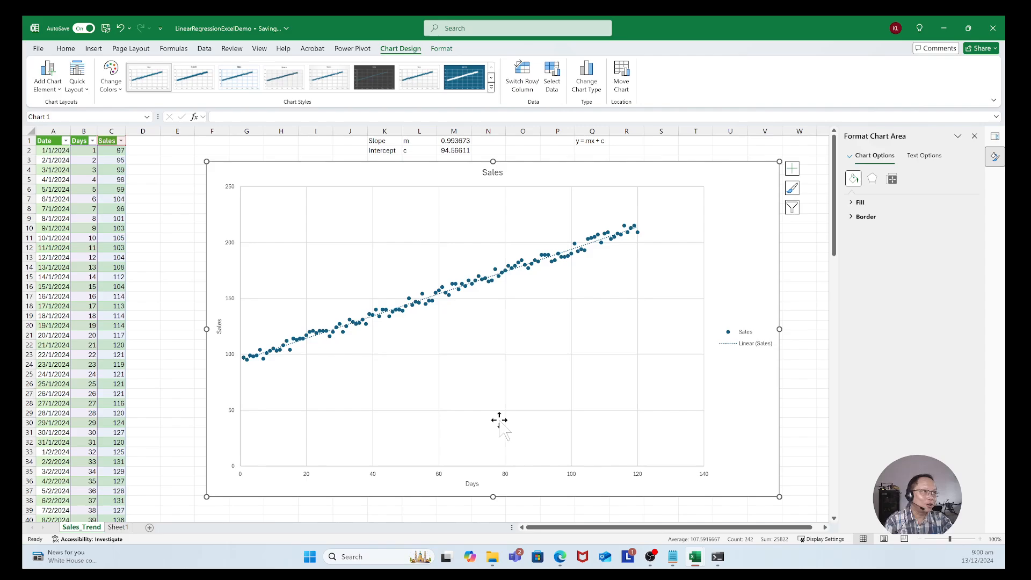
scroll(526, 385, "down", 1)
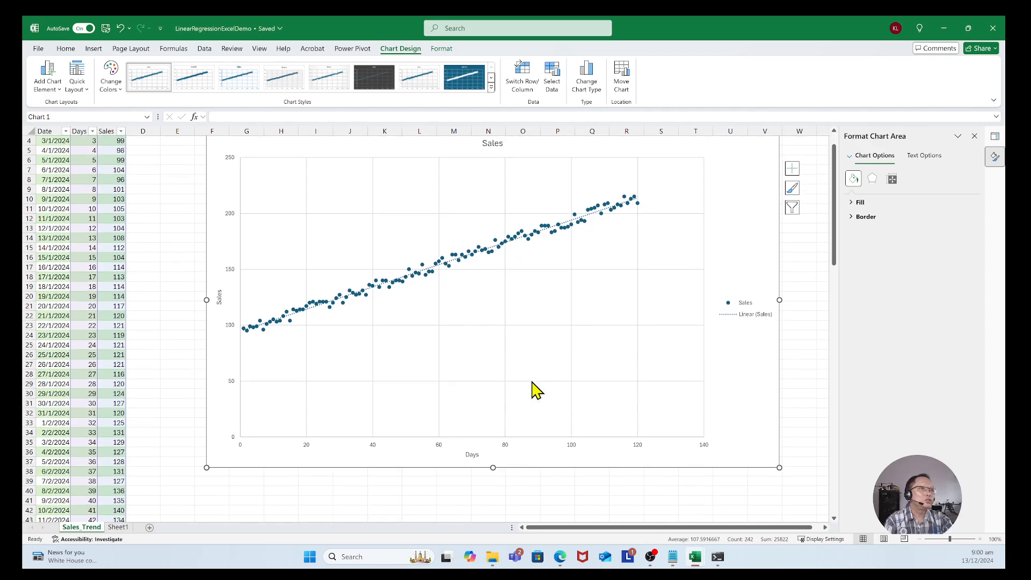
scroll(531, 382, "up", 1)
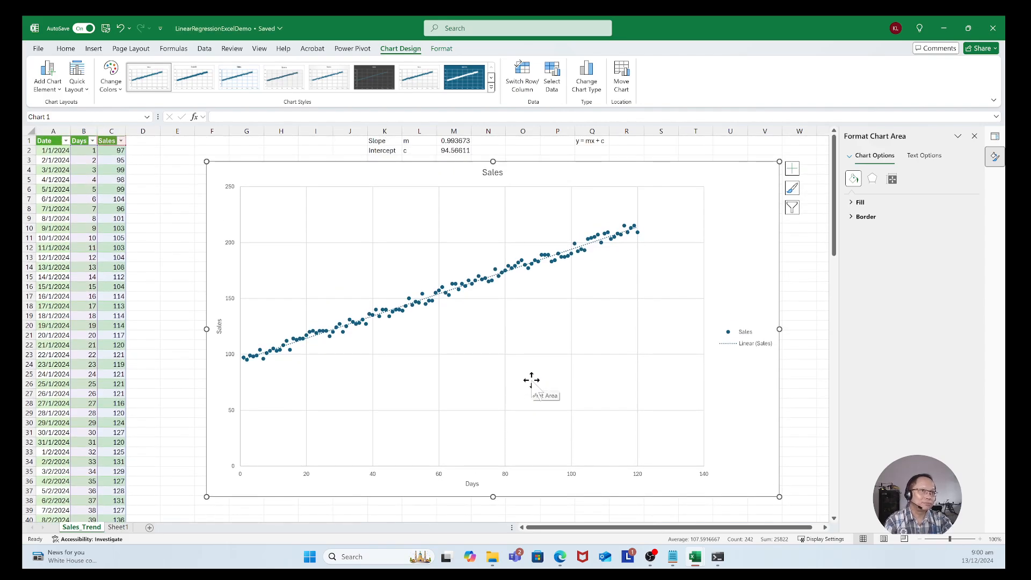
Add a table column headed "Predited Sales" in D1 and widen column D to fit the header.
left_click(148, 143)
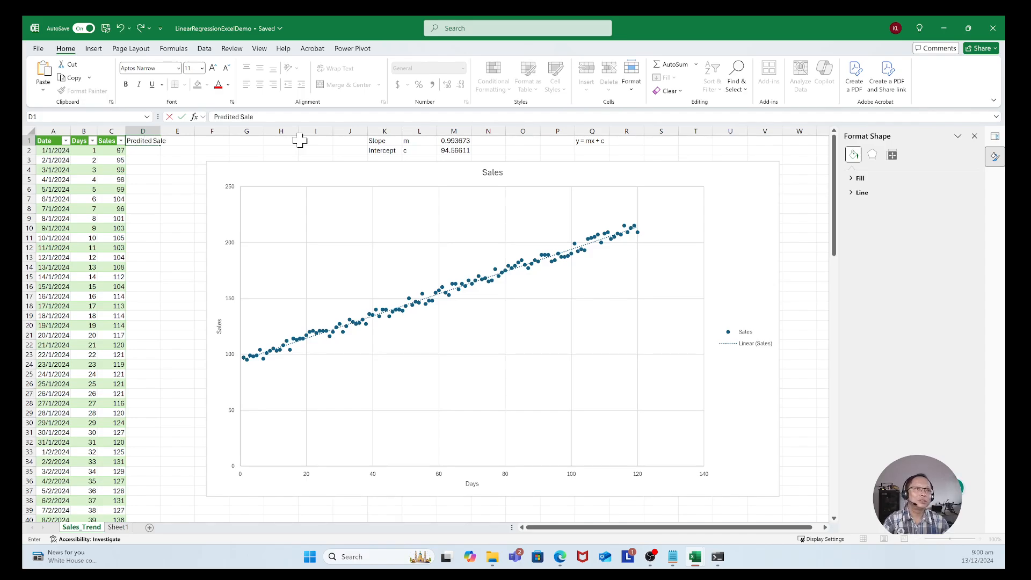
key("Return")
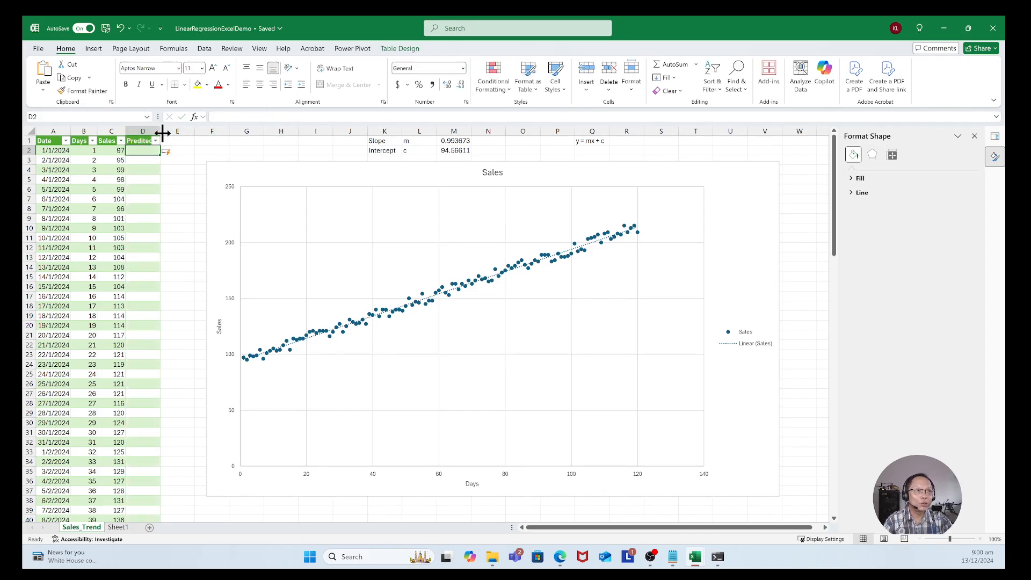
left_click_drag(160, 131, 189, 138)
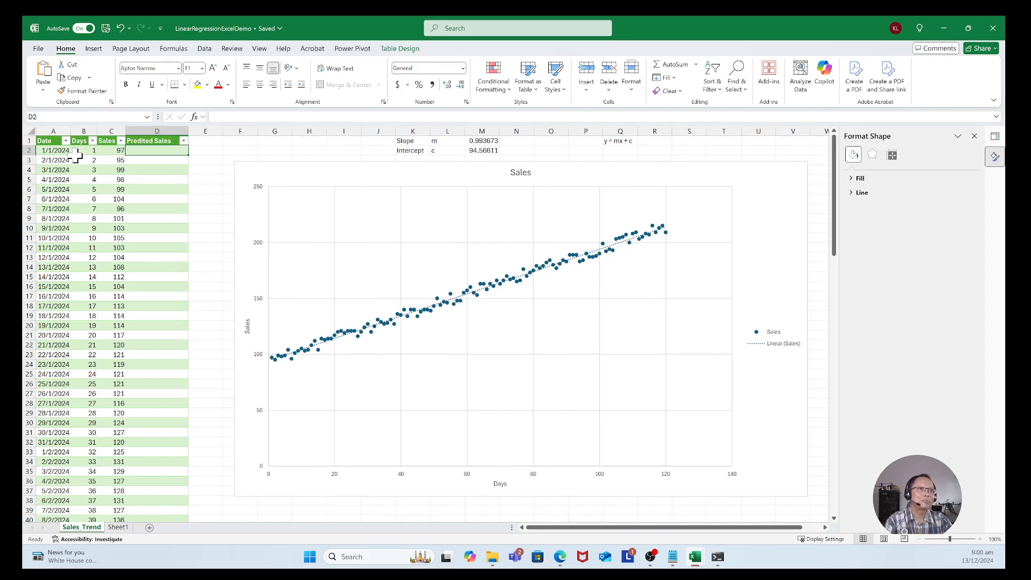
left_click(236, 115)
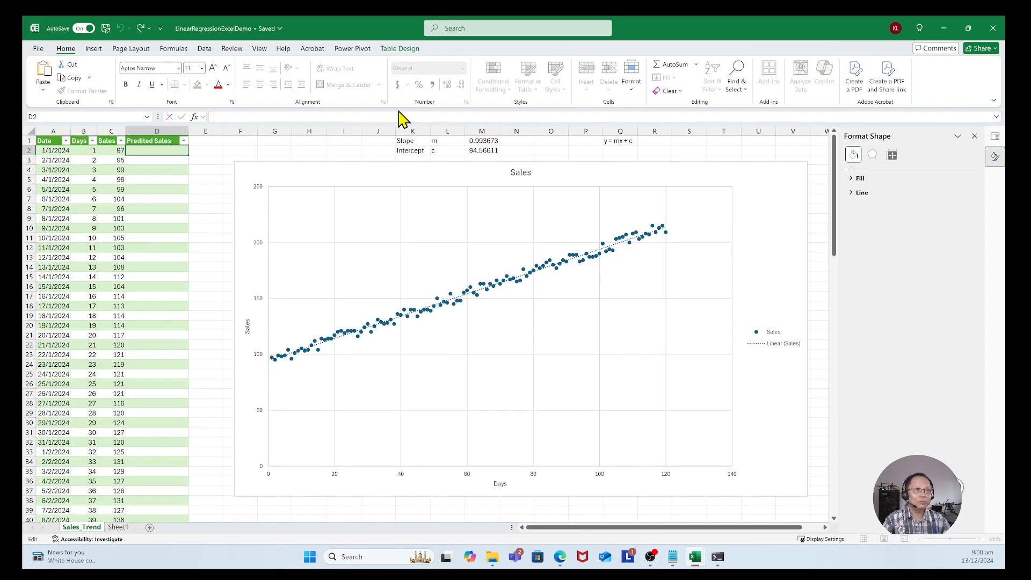
type("=")
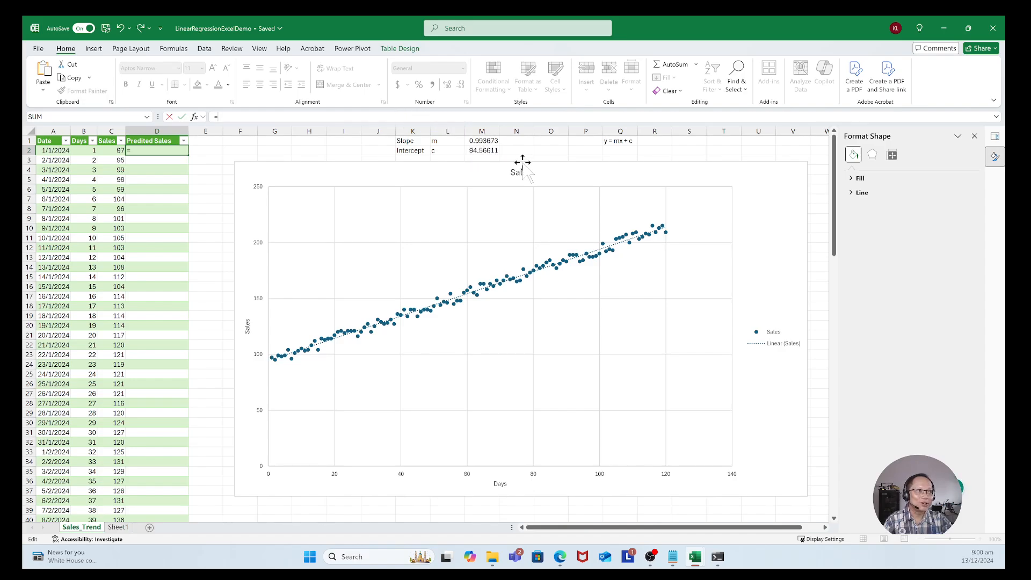
left_click(492, 141)
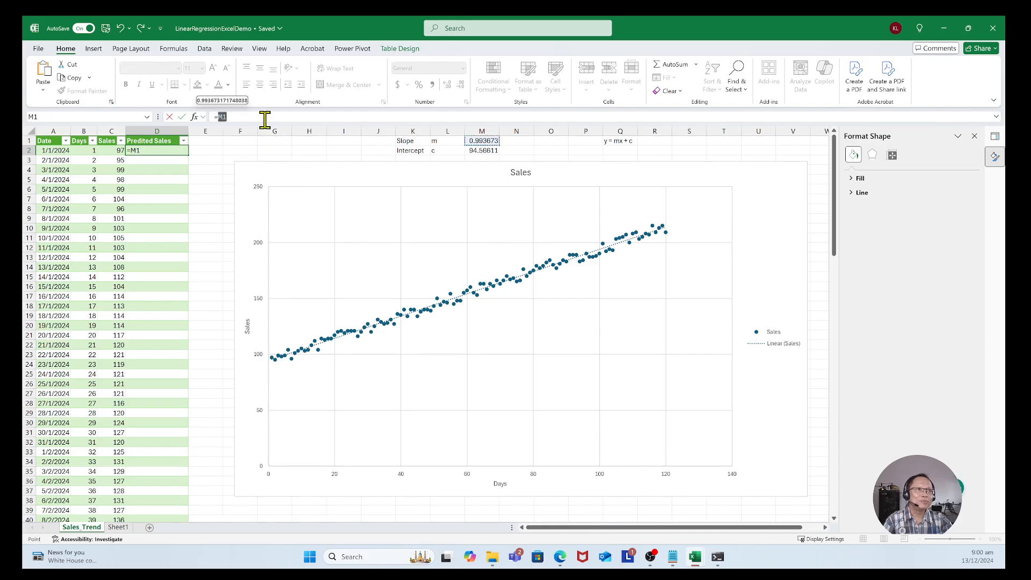
left_click(263, 116)
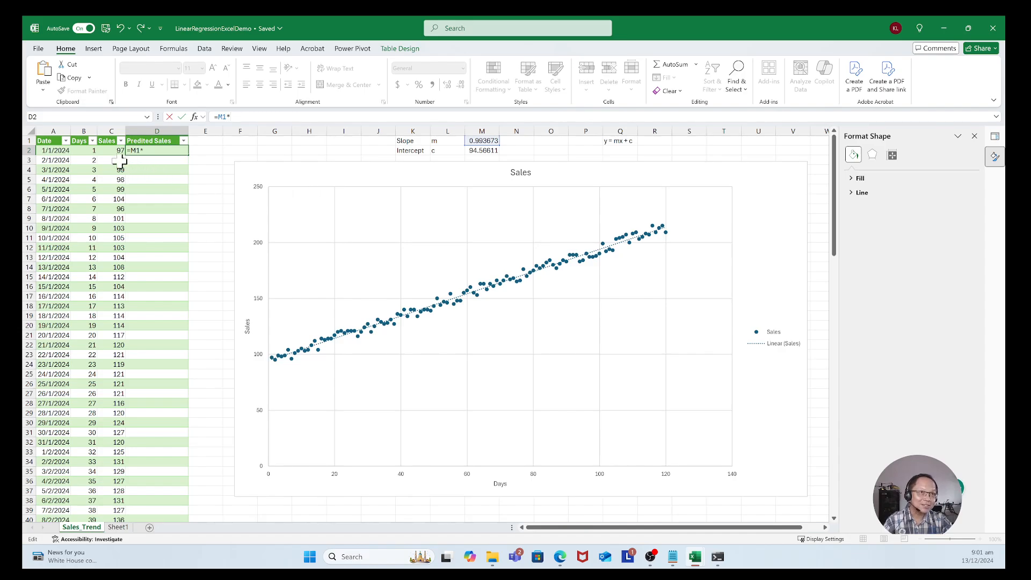
left_click(84, 151)
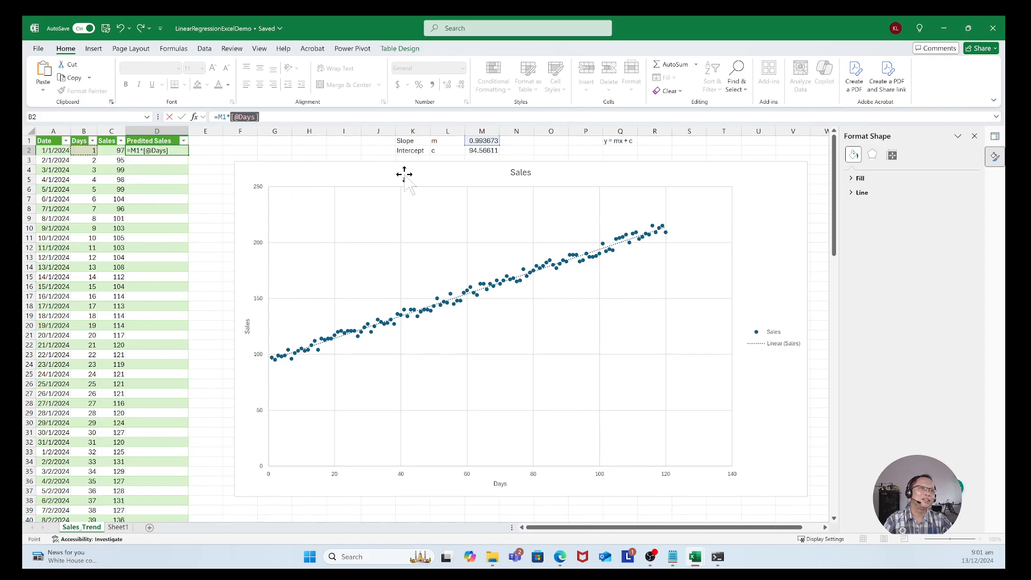
left_click(302, 114)
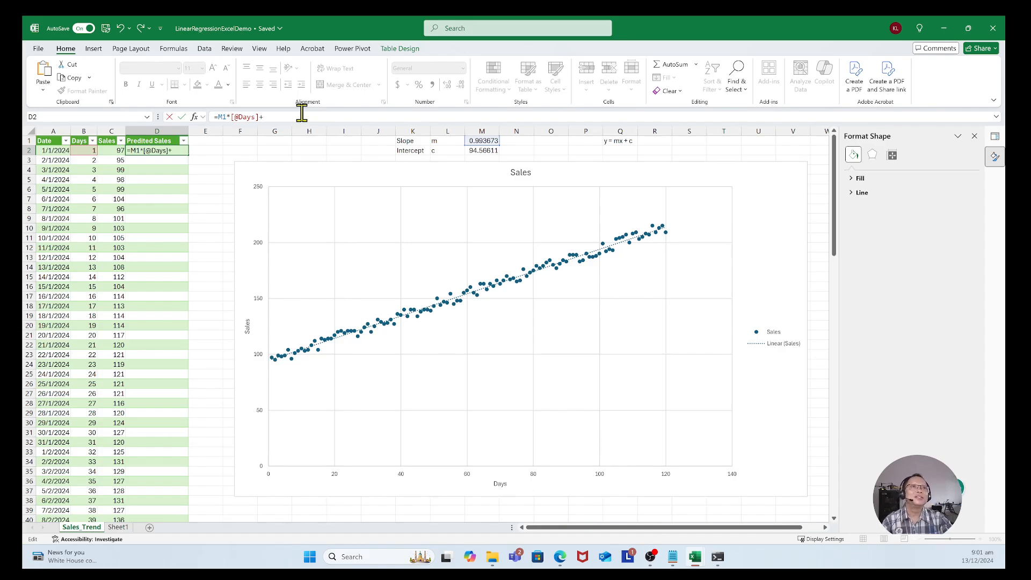
left_click(493, 152)
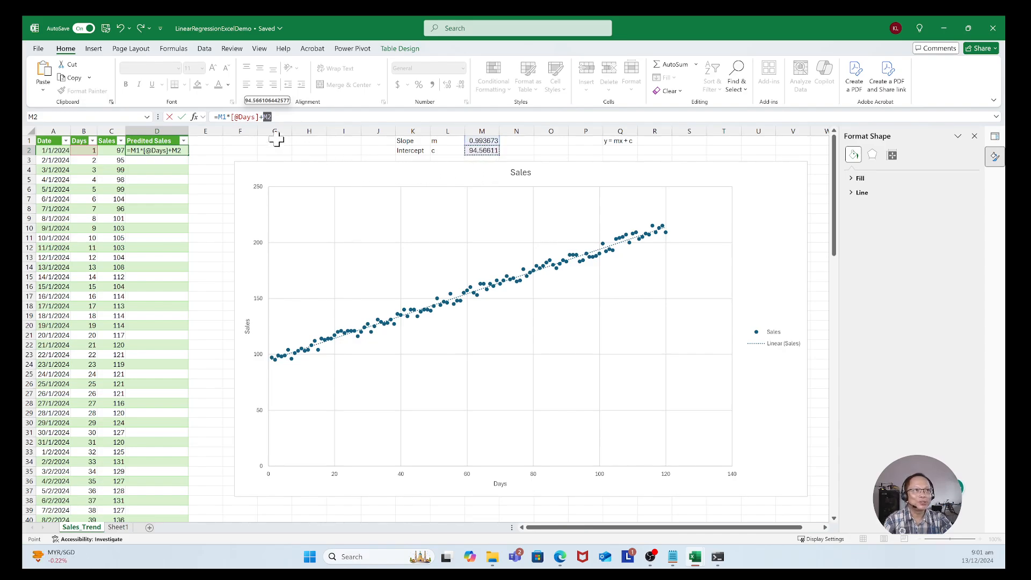
left_click(221, 117)
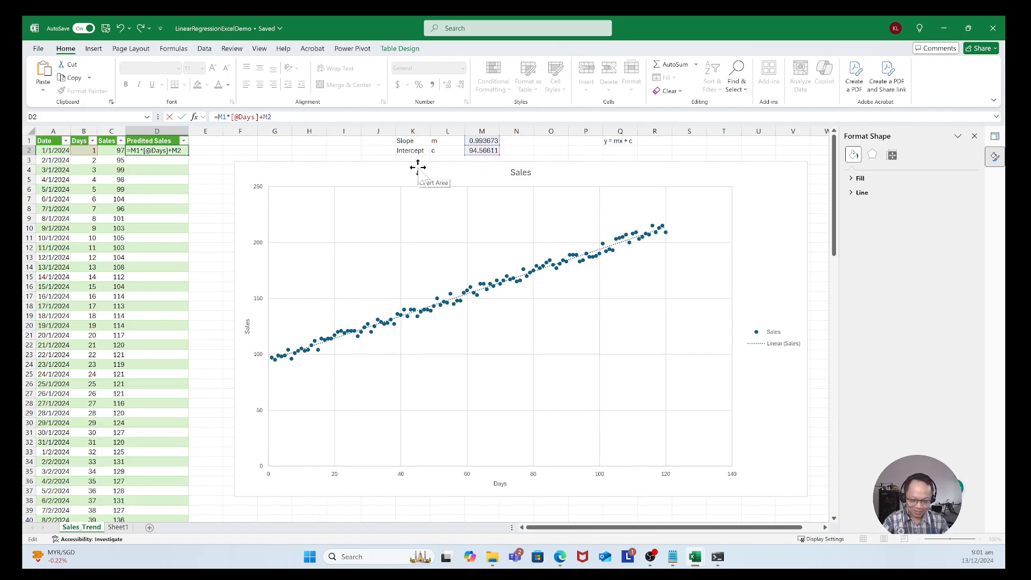
type("$")
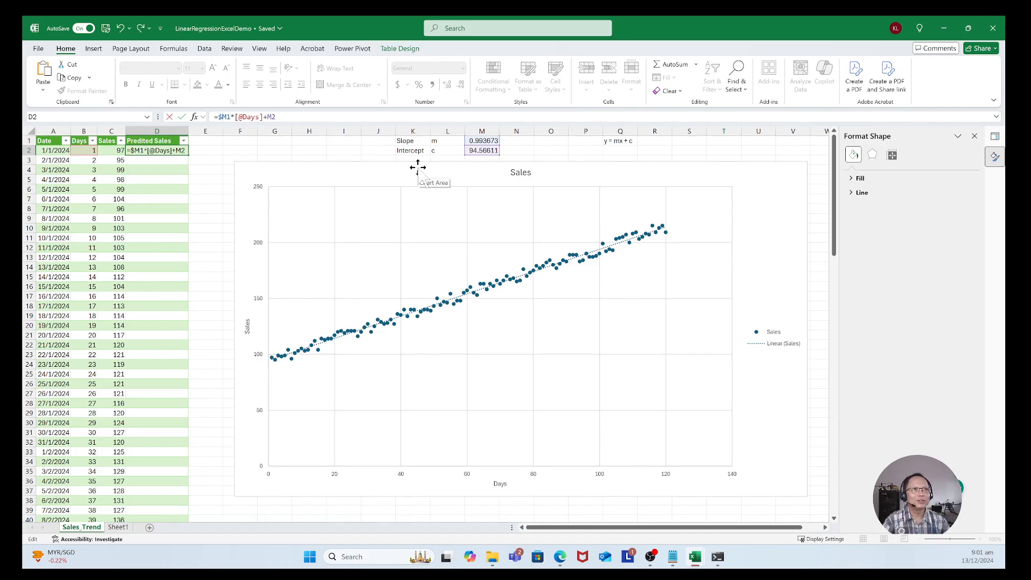
type("$")
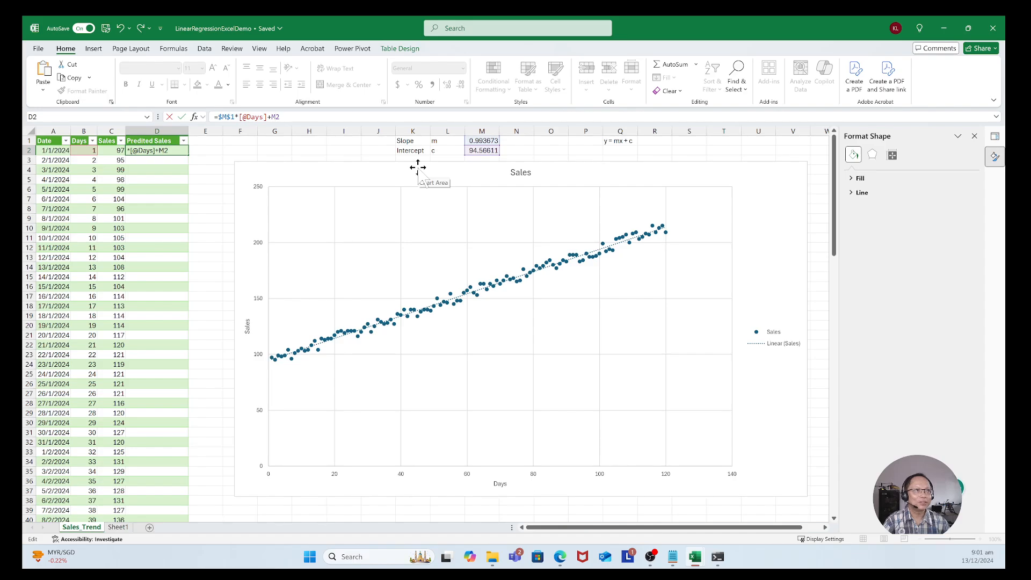
type("$M$")
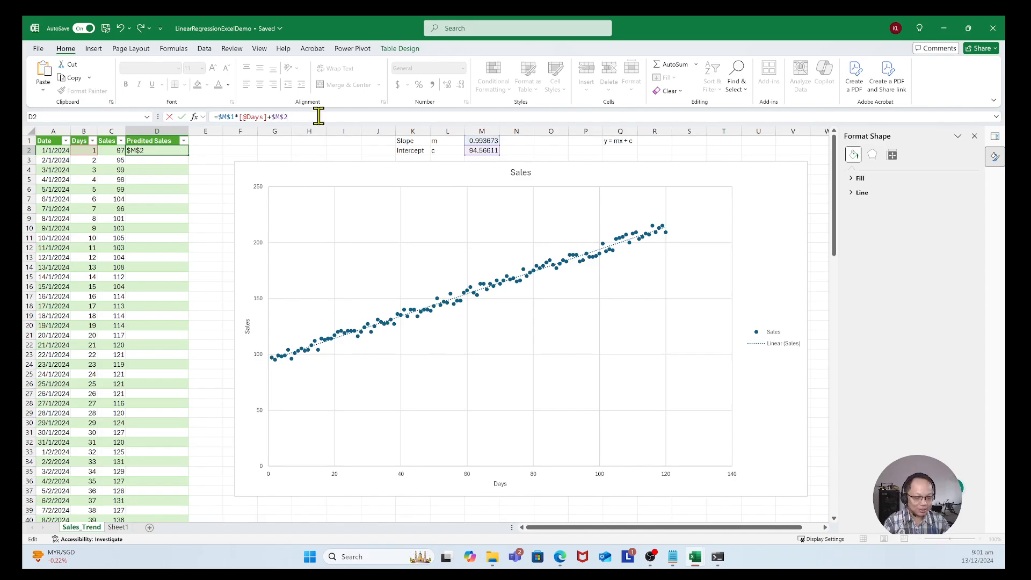
key("Return")
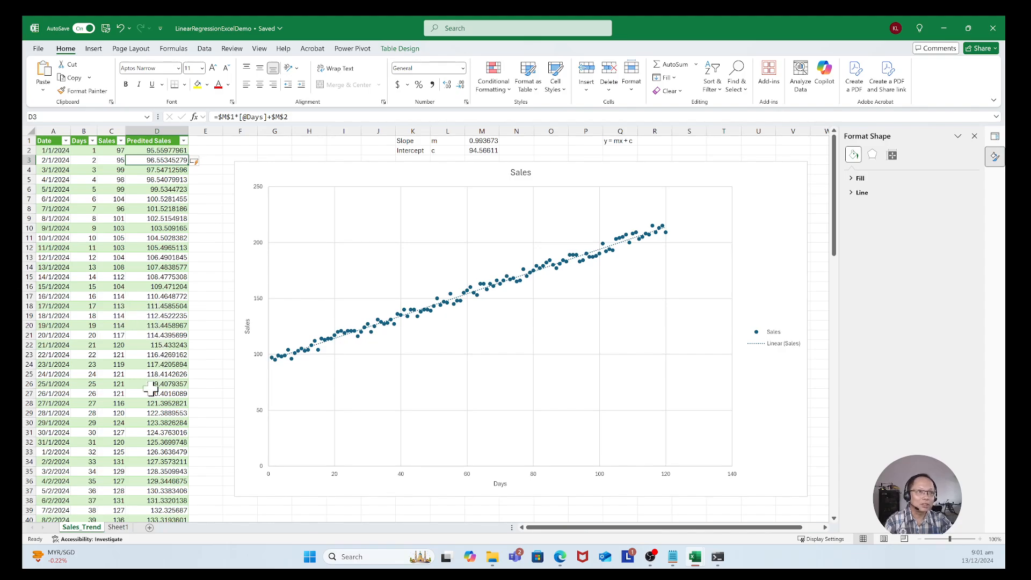
Review the calculated predicted sales against the actual sales down to the table's last row.
scroll(152, 392, "down", 2)
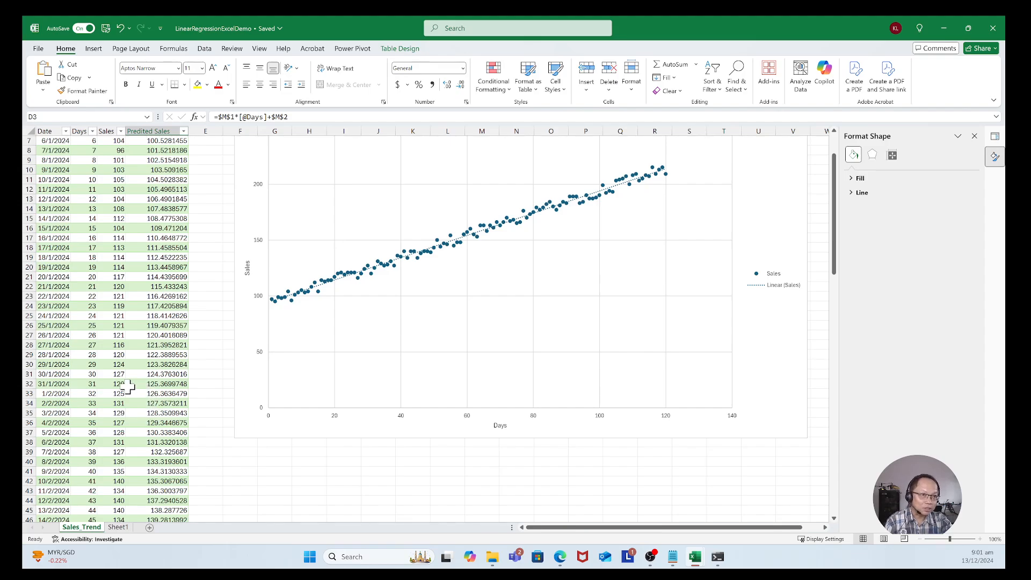
scroll(137, 400, "down", 3)
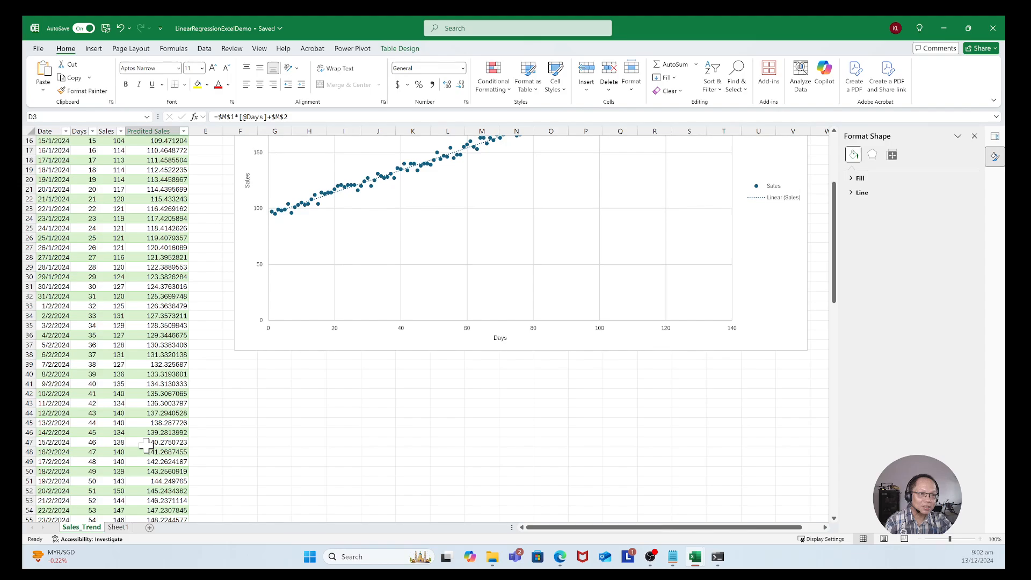
scroll(146, 445, "down", 2)
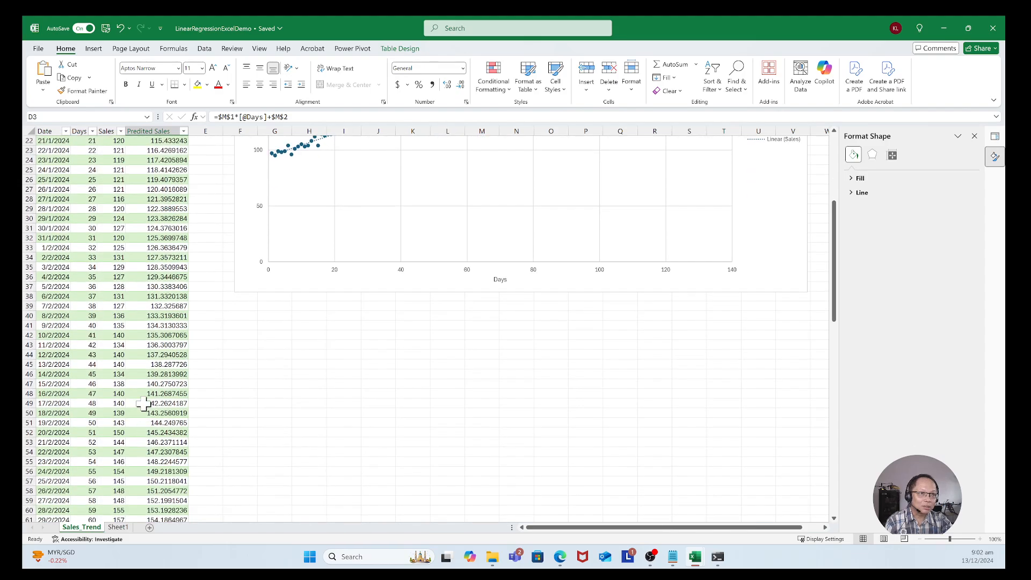
scroll(144, 404, "down", 2)
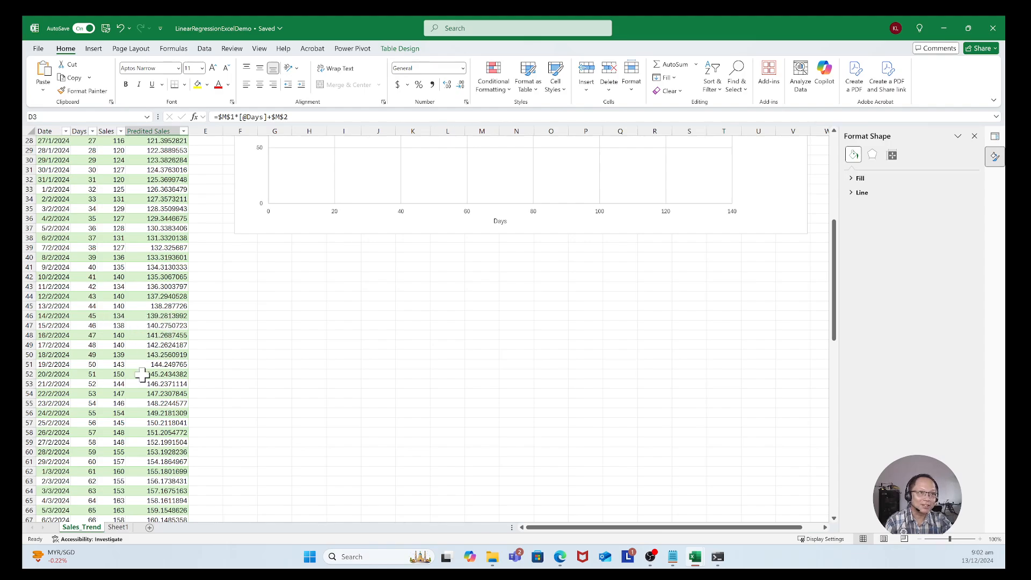
scroll(130, 398, "down", 2)
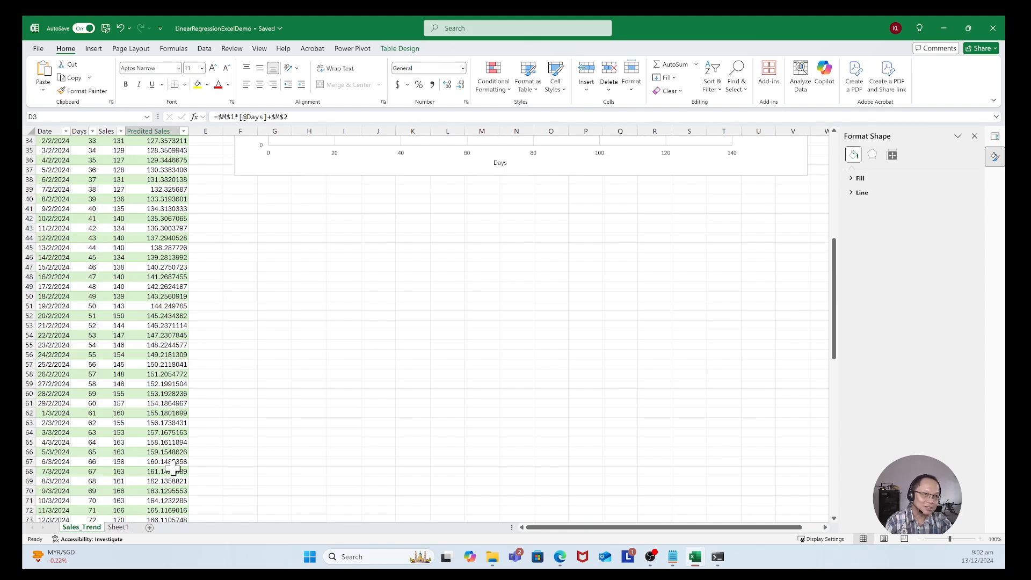
scroll(172, 472, "down", 7)
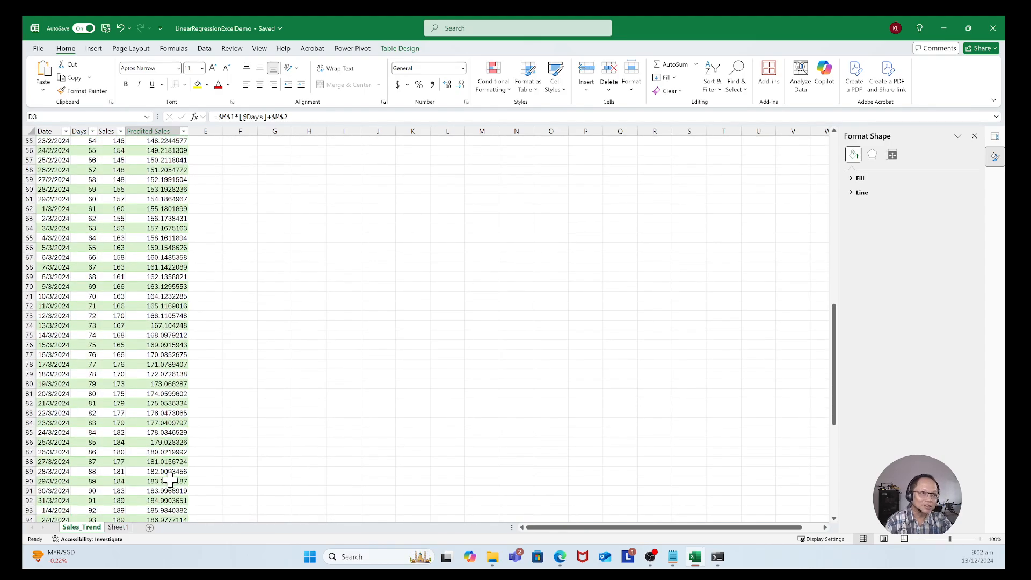
scroll(170, 479, "down", 7)
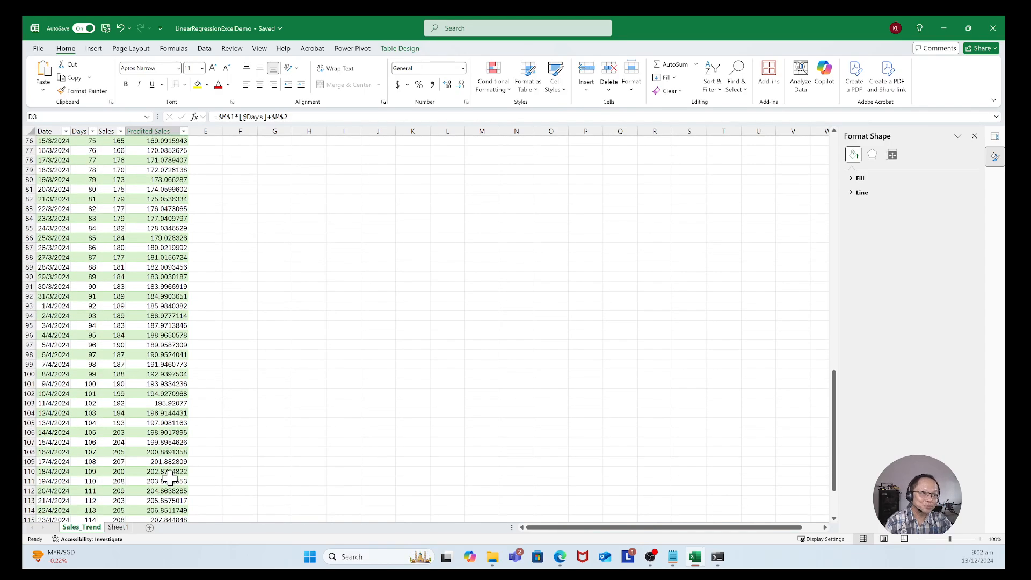
scroll(170, 479, "down", 4)
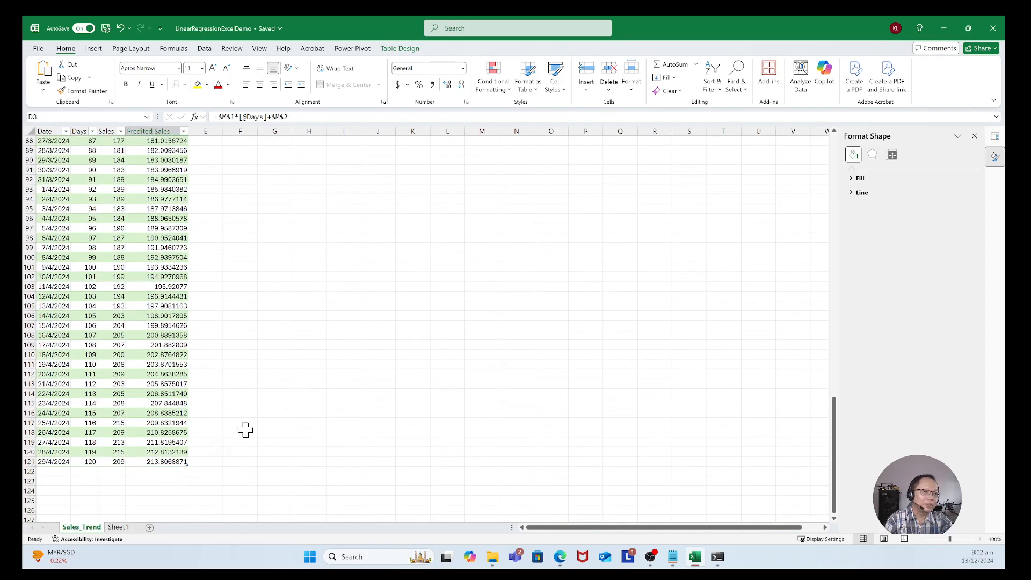
Extend the Days series below the table's last row from 121 to 149, continuing the pattern in B117:B121.
left_click(93, 461)
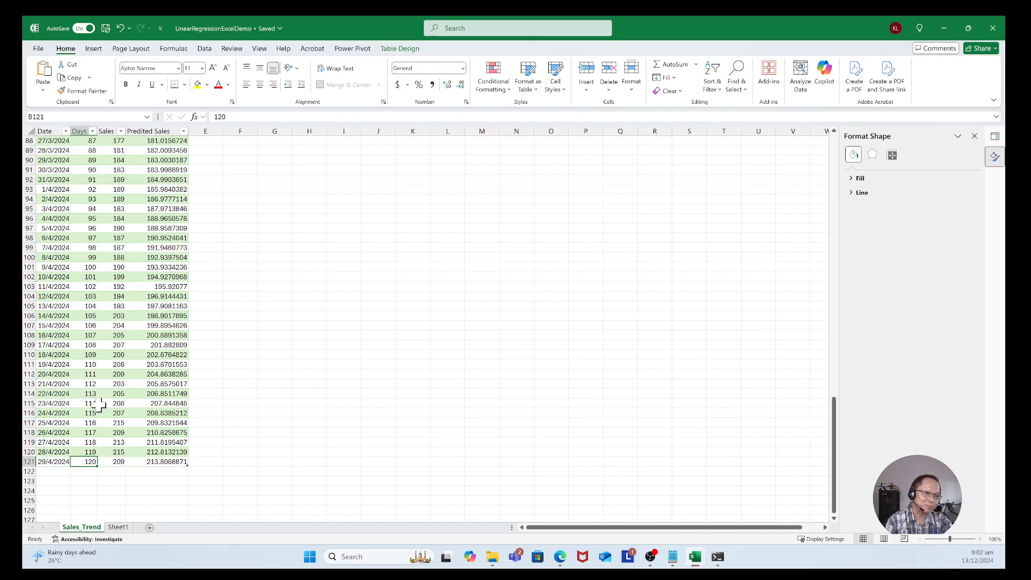
left_click_drag(88, 421, 92, 463)
scroll(346, 477, "down", 7)
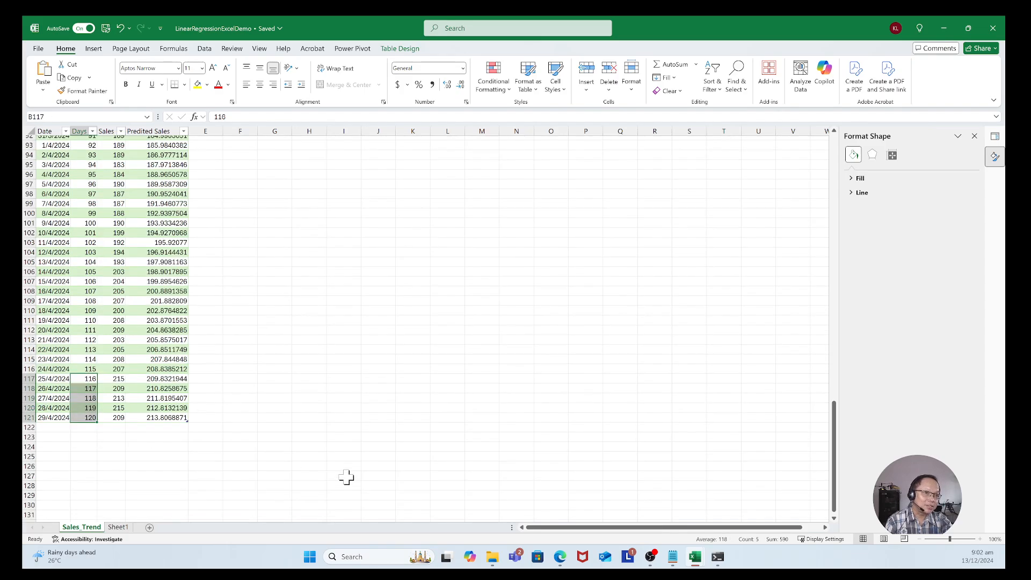
scroll(347, 475, "down", 3)
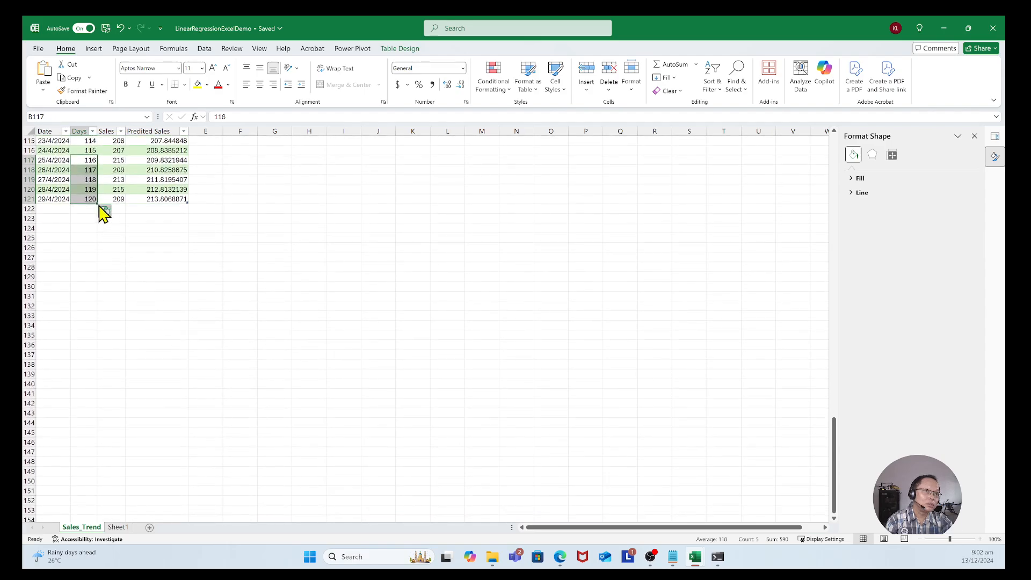
left_click_drag(97, 204, 101, 487)
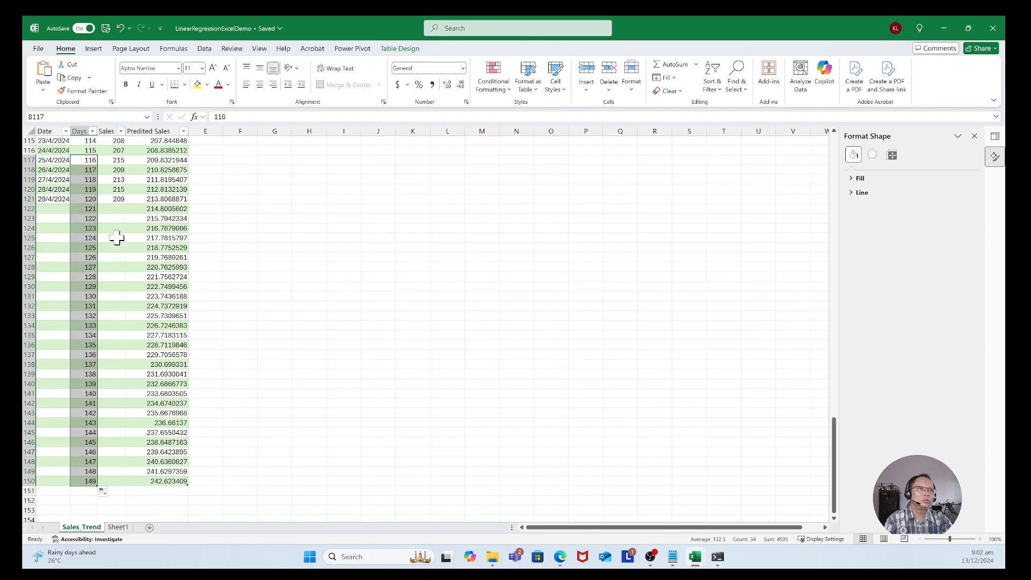
Select the predicted sales for days 121 to 149 in D122:D150 and compare them with the trendline on the Sales chart.
left_click(148, 208)
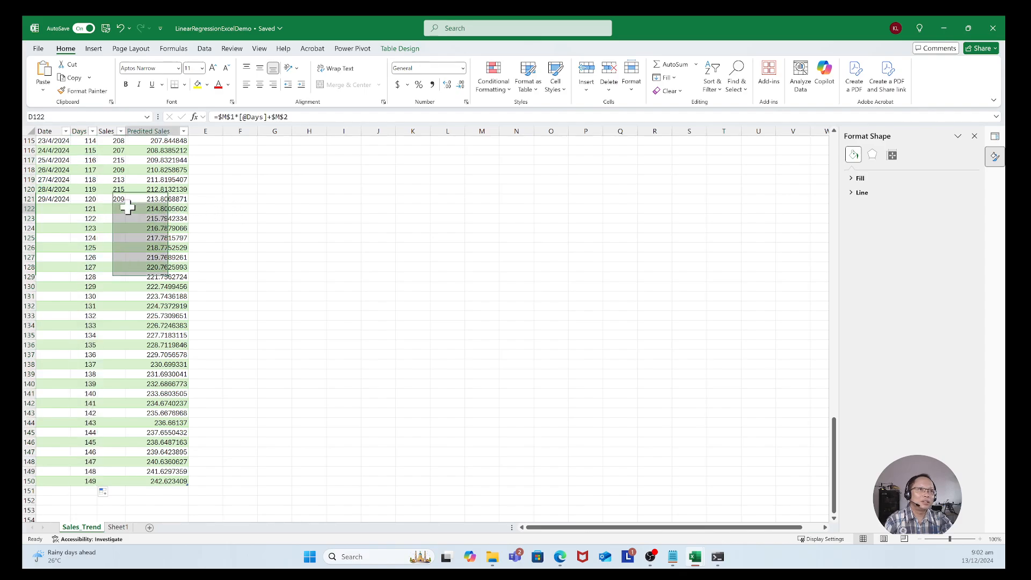
left_click_drag(150, 208, 154, 481)
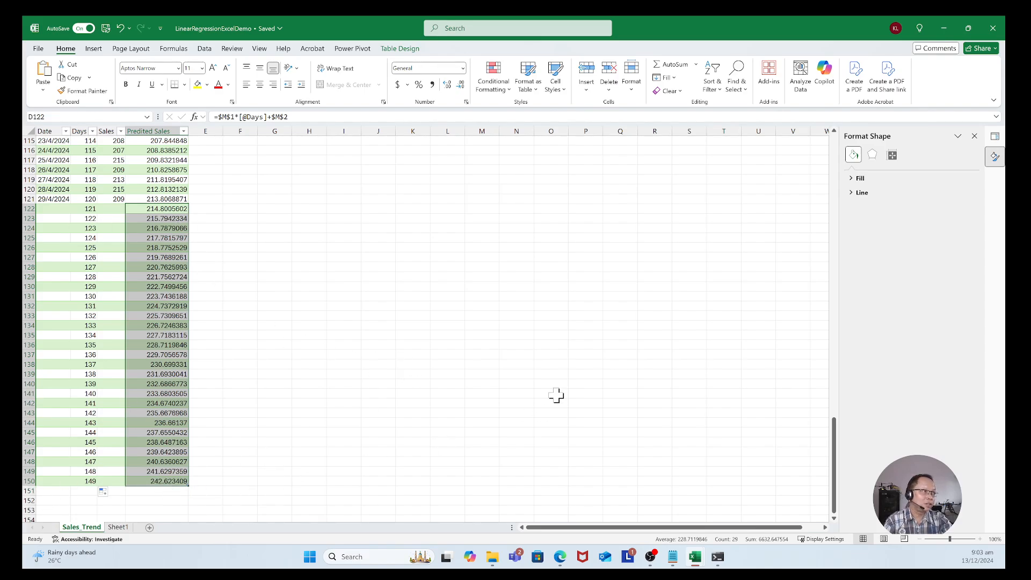
scroll(556, 395, "up", 7)
scroll(556, 395, "up", 20)
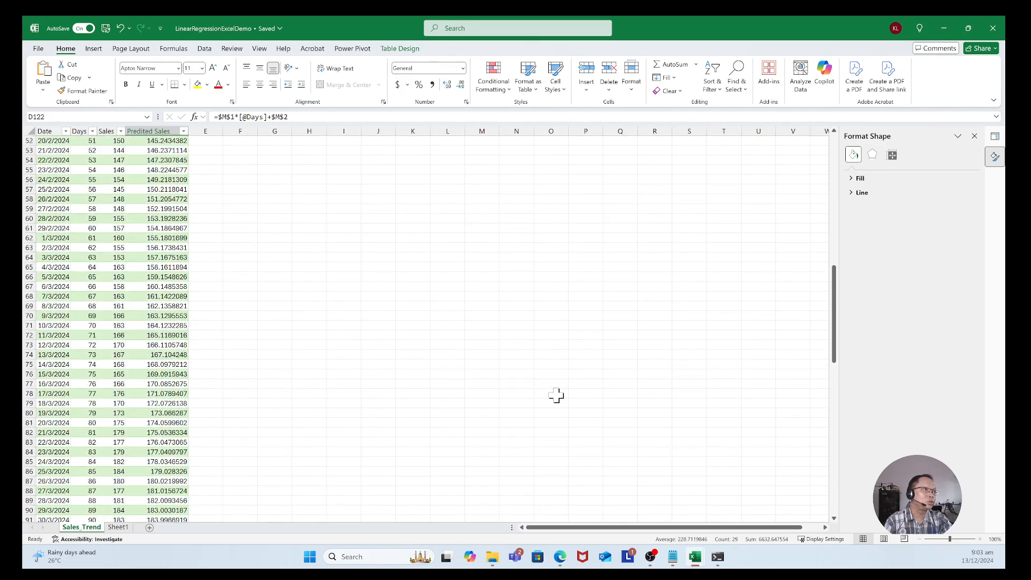
scroll(556, 396, "up", 1)
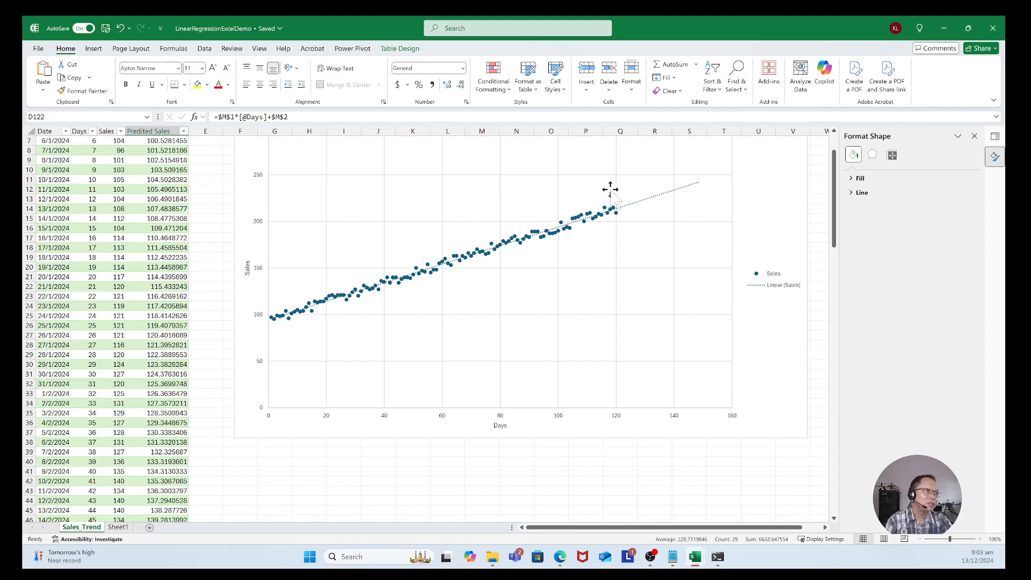
scroll(446, 354, "down", 4)
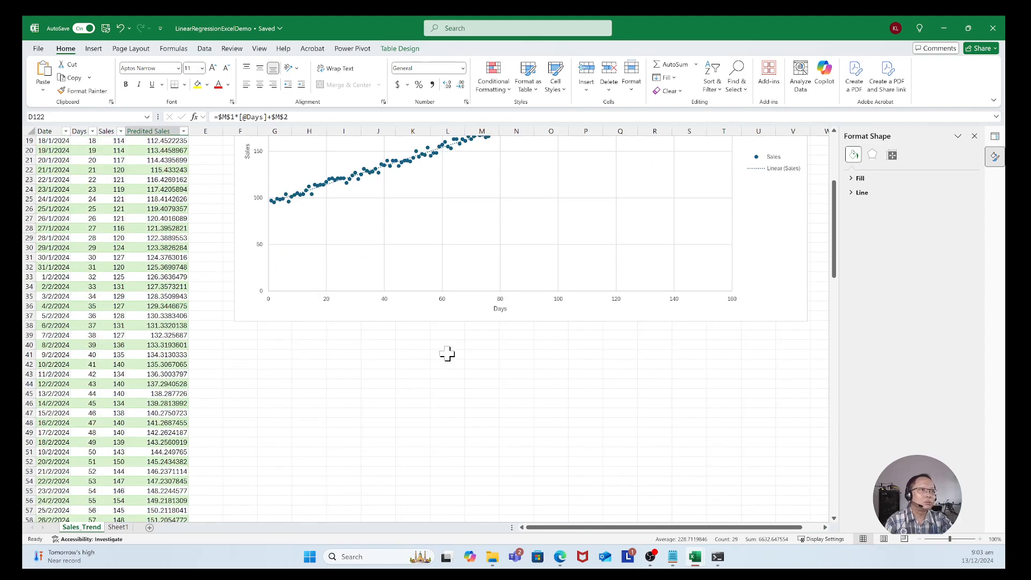
scroll(446, 353, "up", 4)
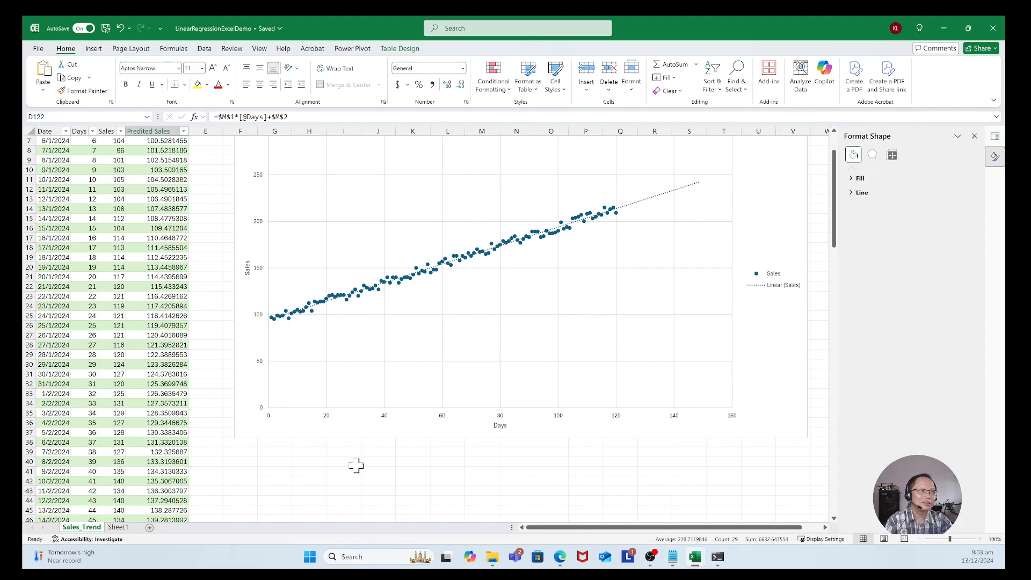
scroll(356, 465, "down", 16)
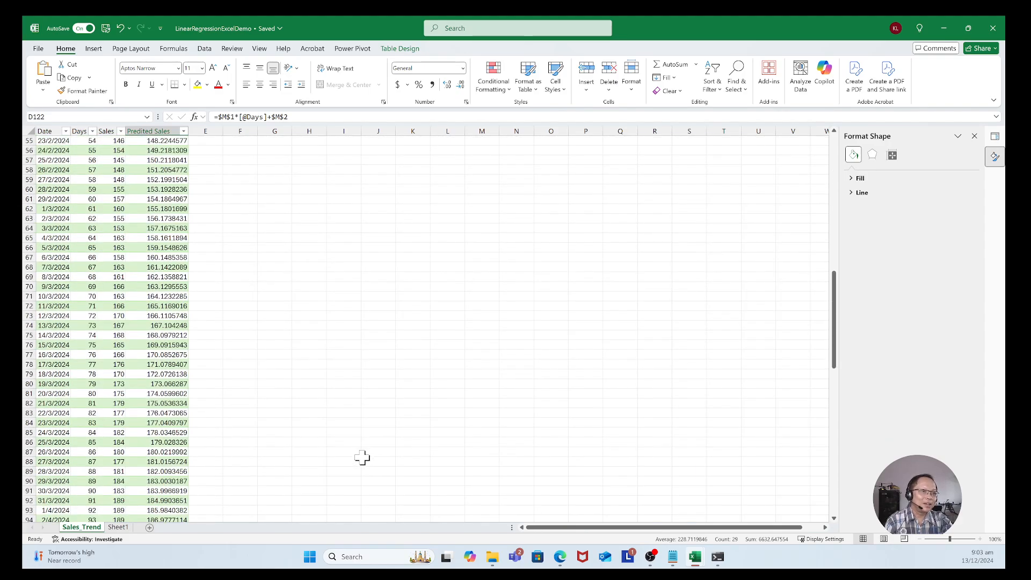
scroll(362, 457, "down", 17)
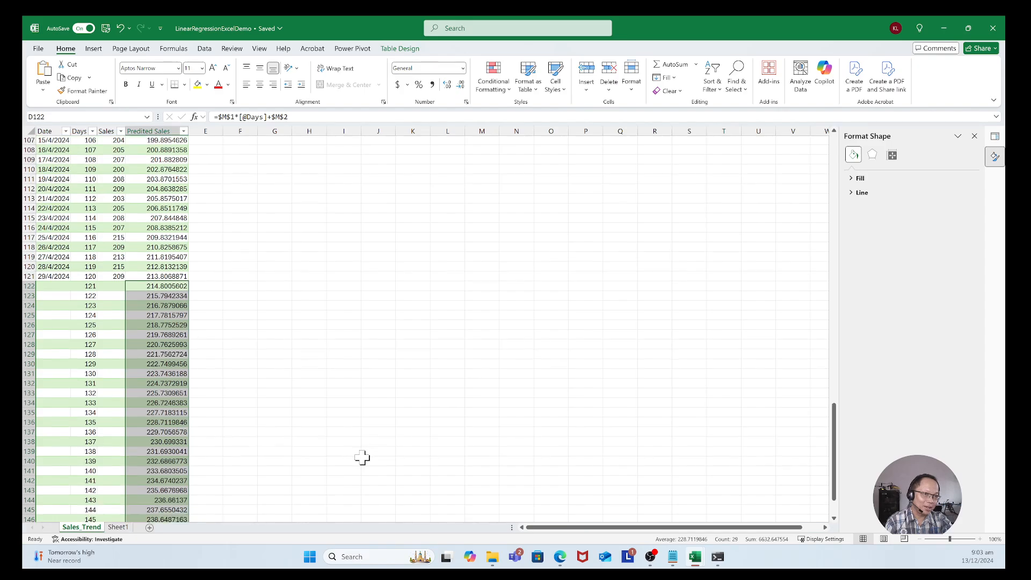
scroll(360, 457, "down", 4)
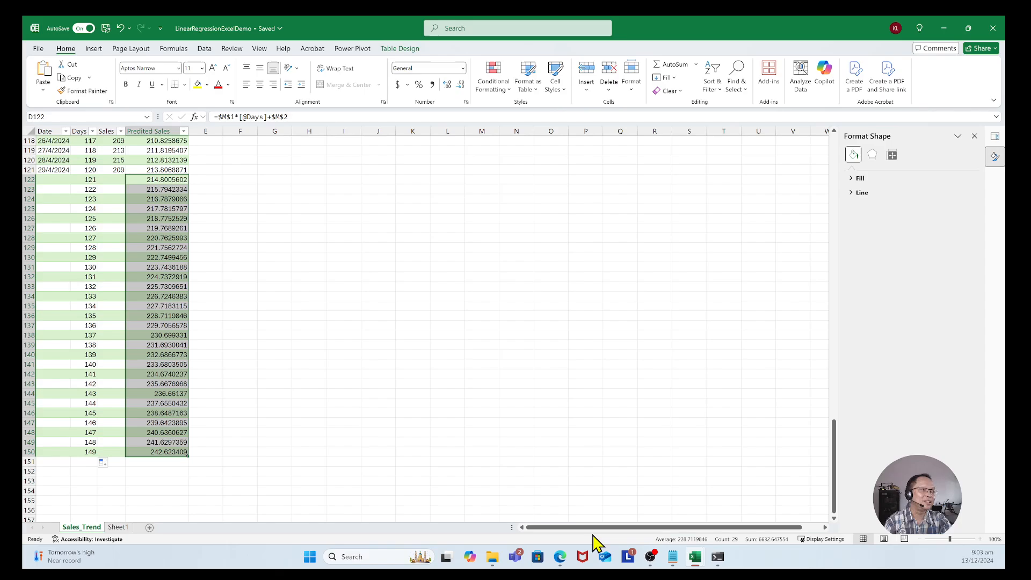
Switch to the LinearRegressionModel-0 notebook in Edge and place its reduced window, showing the 30-day predictions, beside the worksheet's predicted sales.
left_click(562, 561)
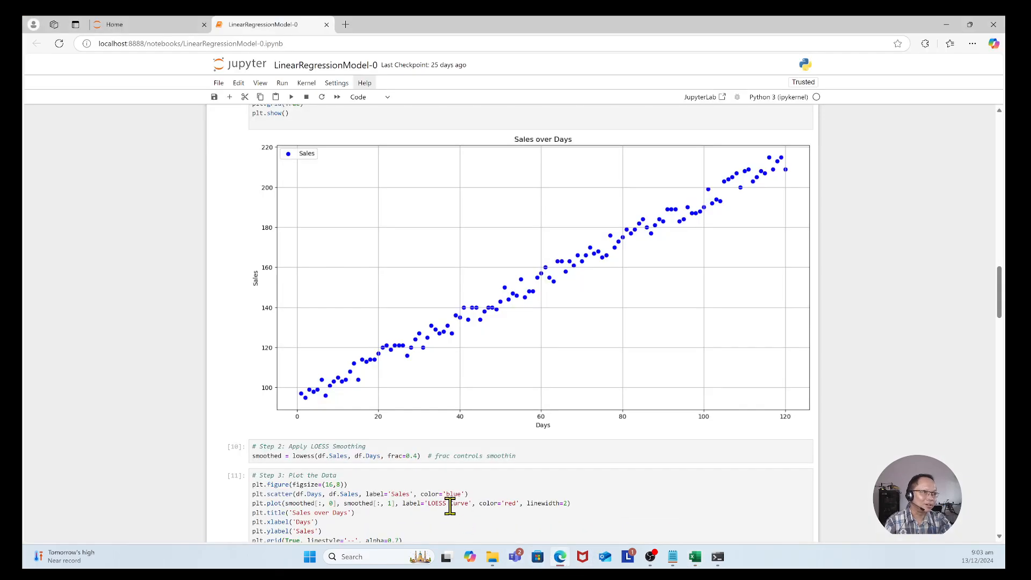
scroll(466, 449, "down", 20)
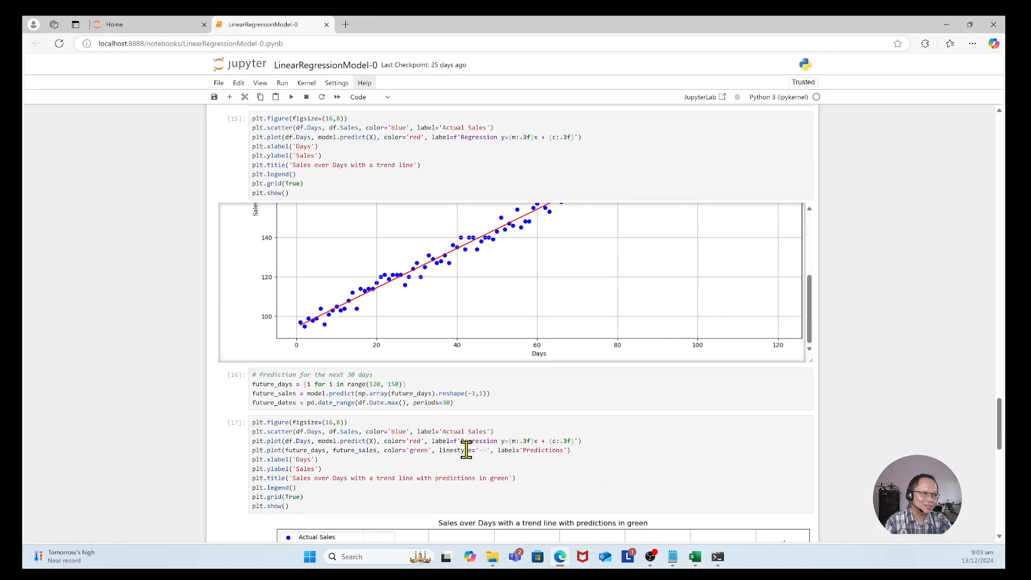
scroll(466, 450, "down", 15)
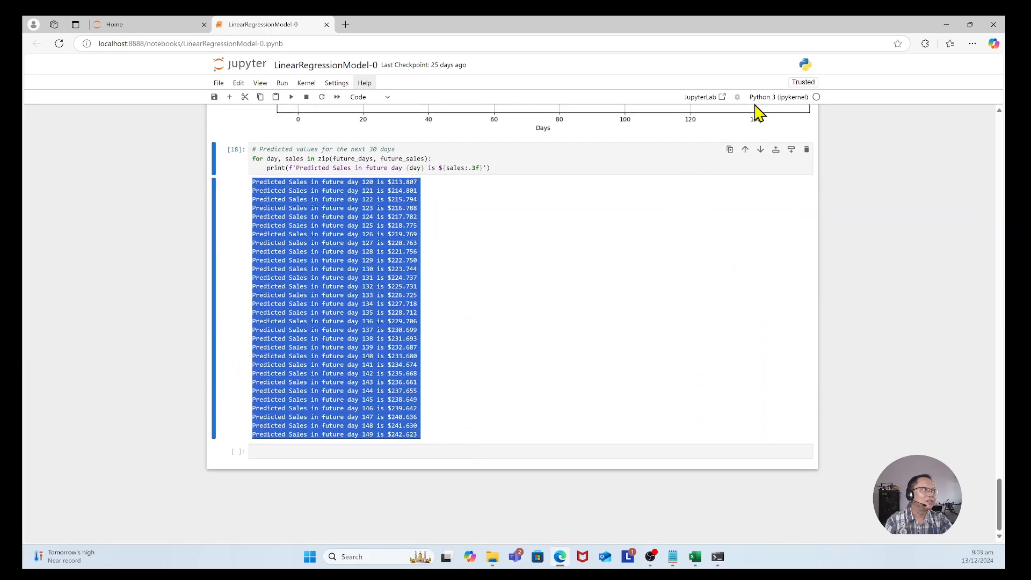
left_click(969, 24)
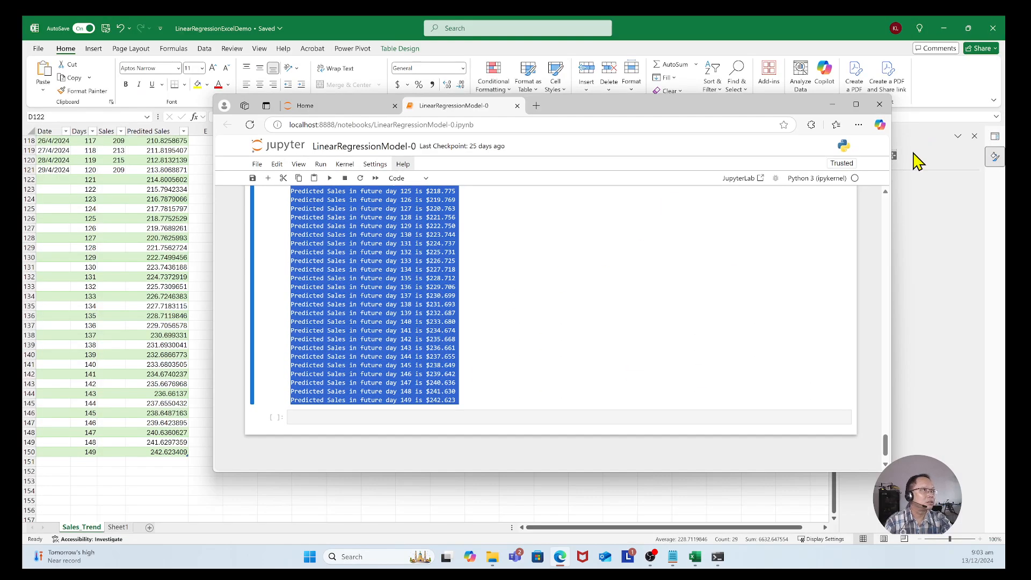
mouse_move(575, 108)
left_mouse_down()
mouse_move(637, 97)
mouse_move(577, 89)
left_mouse_up()
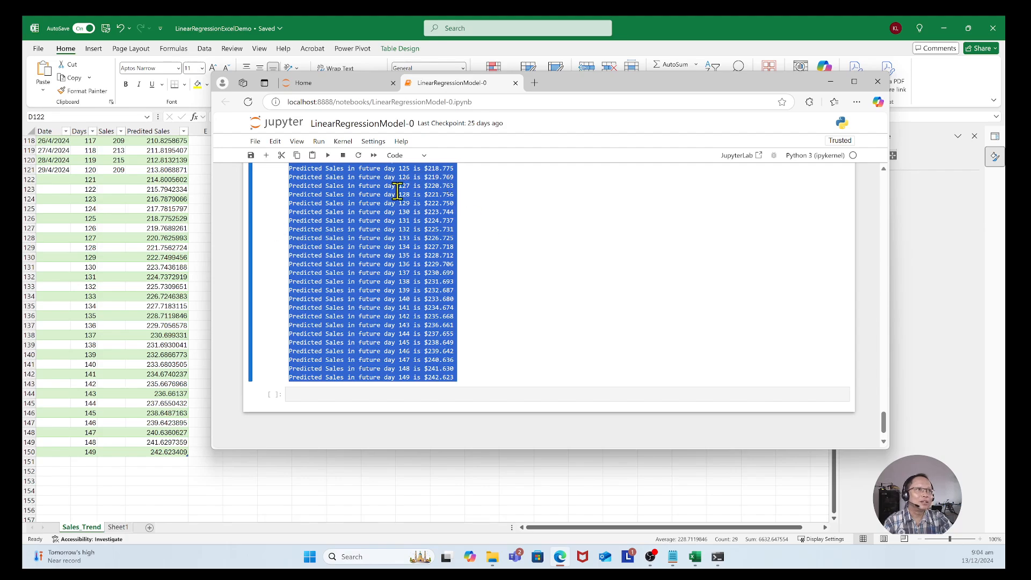
Compare the notebook's printed sales predictions for days 120 to 149 with the worksheet's Predited Sales values for the same days.
scroll(403, 248, "up", 1)
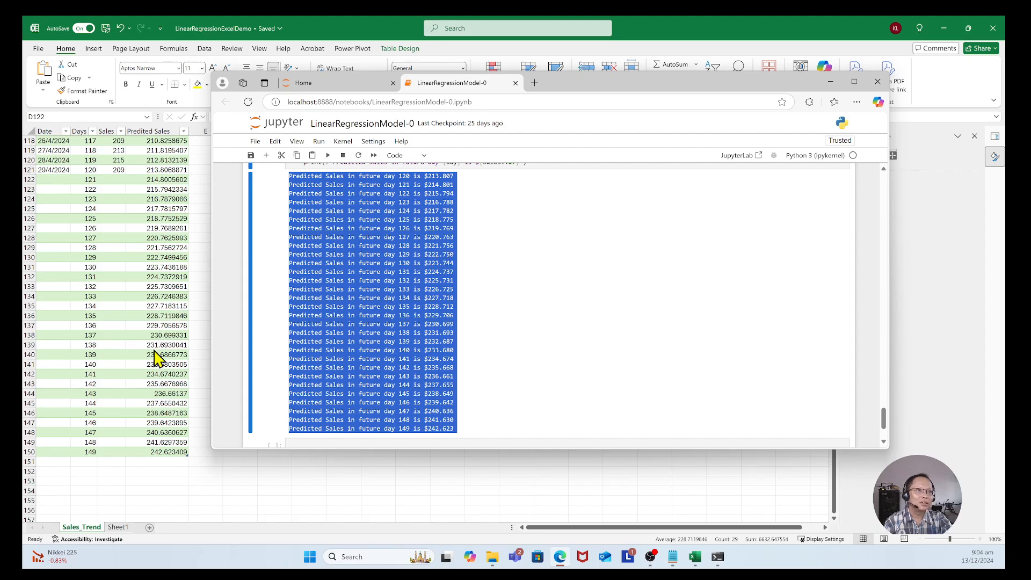
scroll(161, 354, "down", 1)
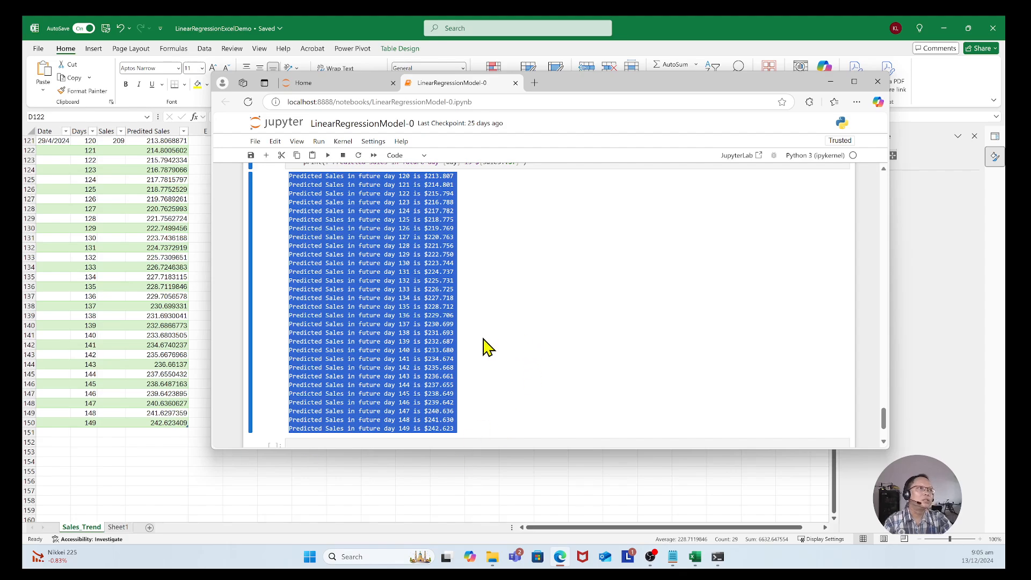
scroll(467, 347, "up", 2)
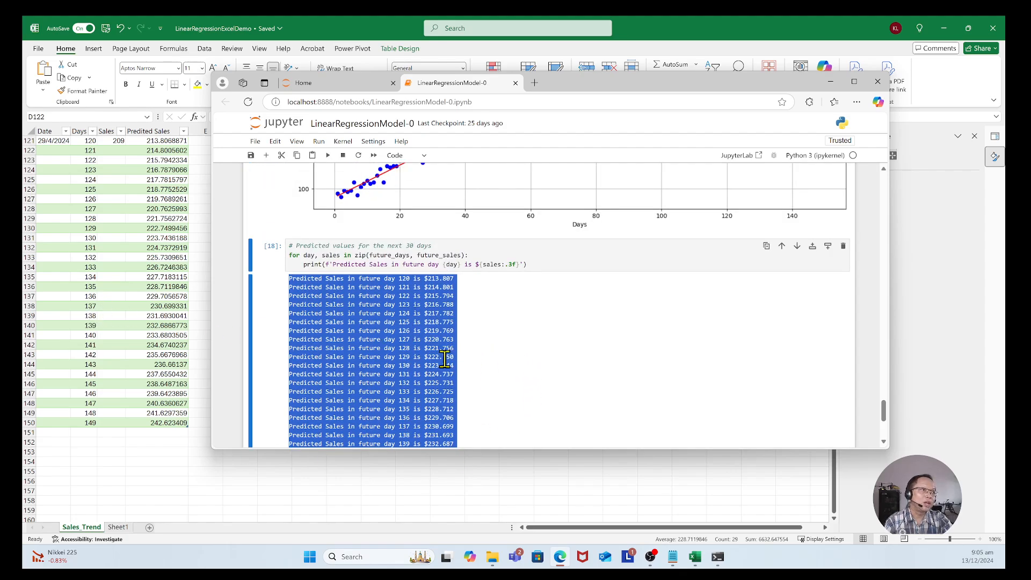
scroll(445, 359, "down", 4)
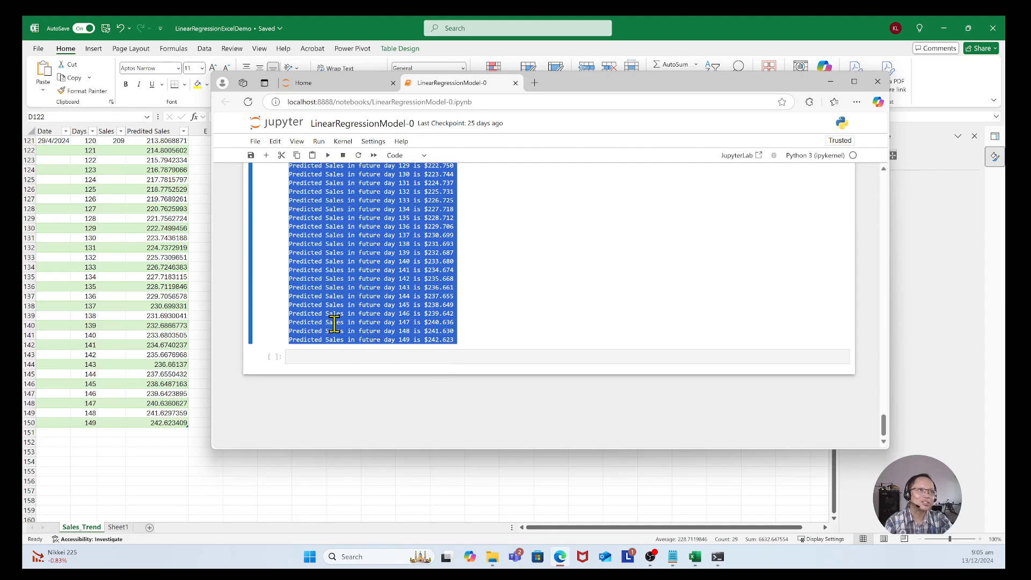
scroll(333, 327, "up", 6)
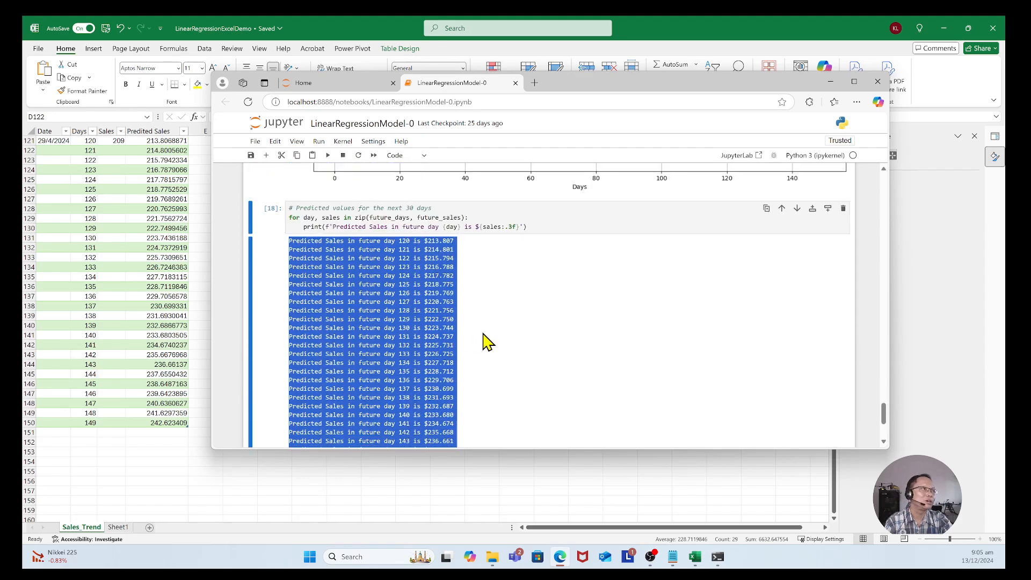
Examine the notebook's trend line plot, 30-day prediction code and chart with predictions in green, through to the printed predictions.
scroll(490, 269, "up", 7)
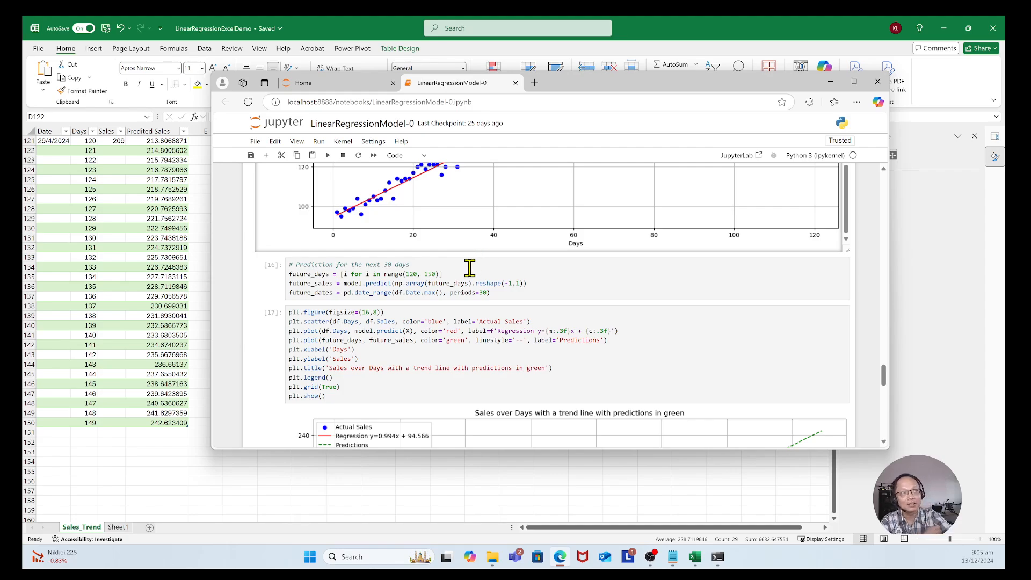
scroll(467, 270, "up", 3)
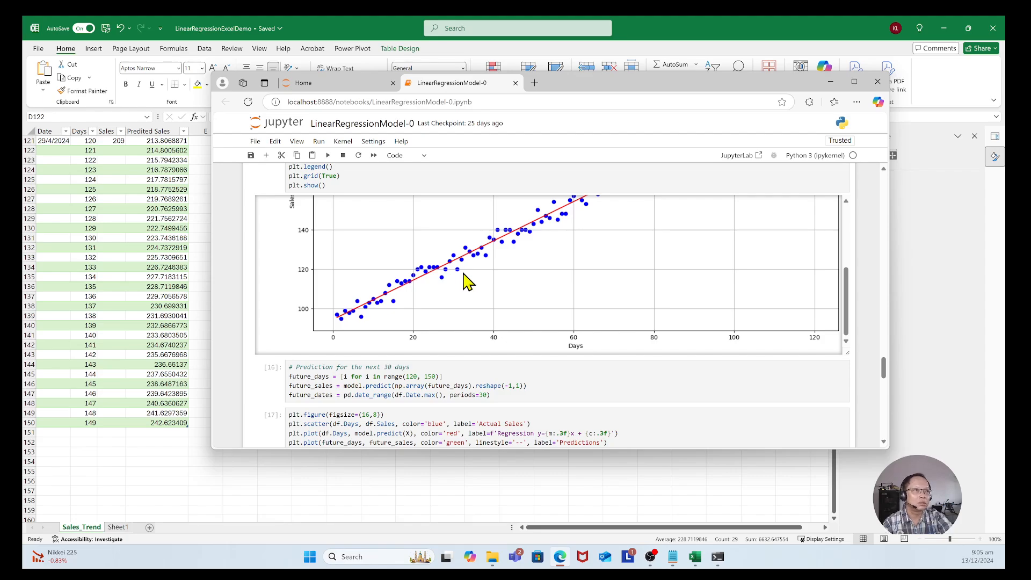
scroll(468, 281, "up", 4)
scroll(464, 280, "down", 4)
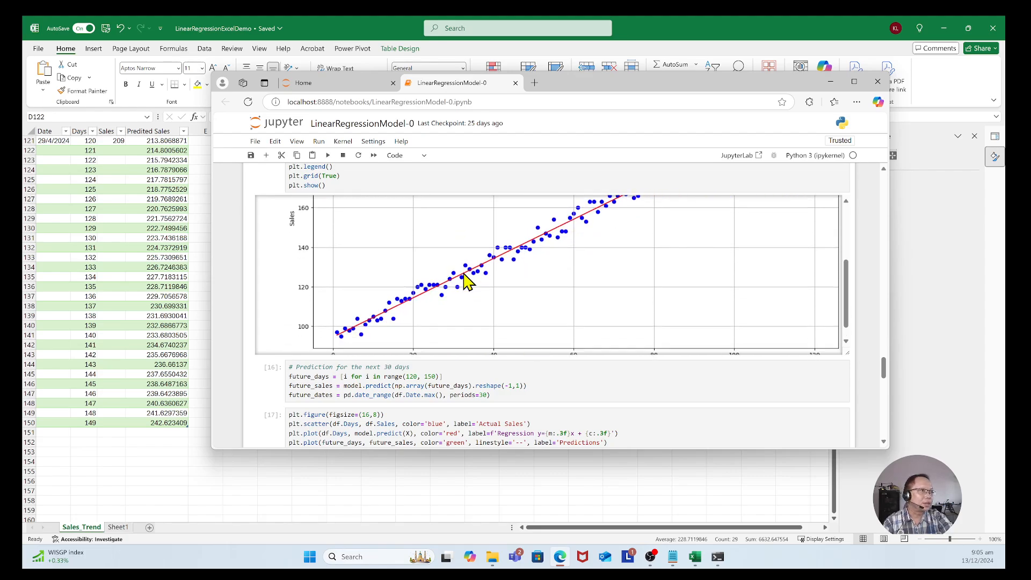
scroll(544, 322, "down", 3)
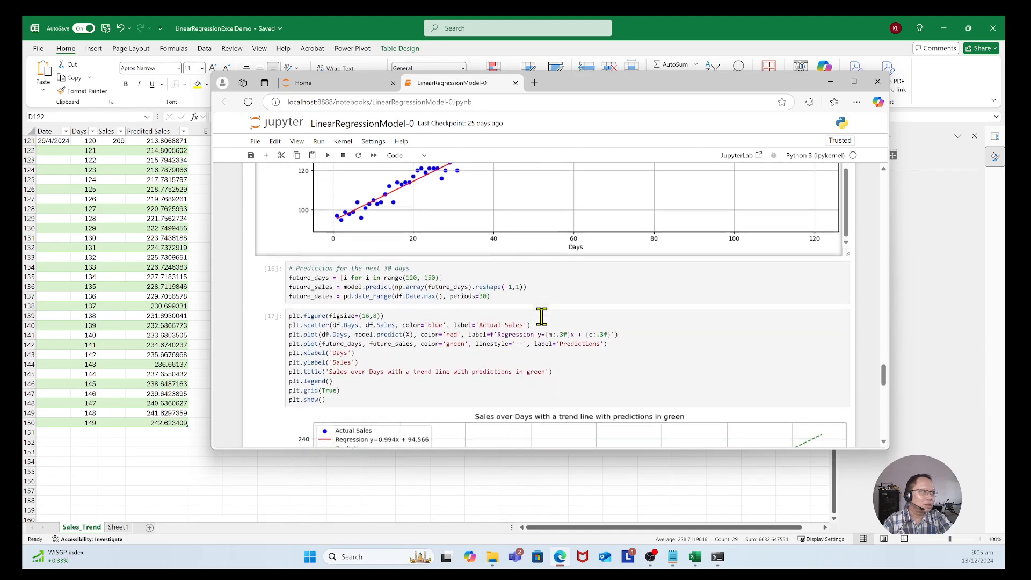
scroll(535, 316, "down", 6)
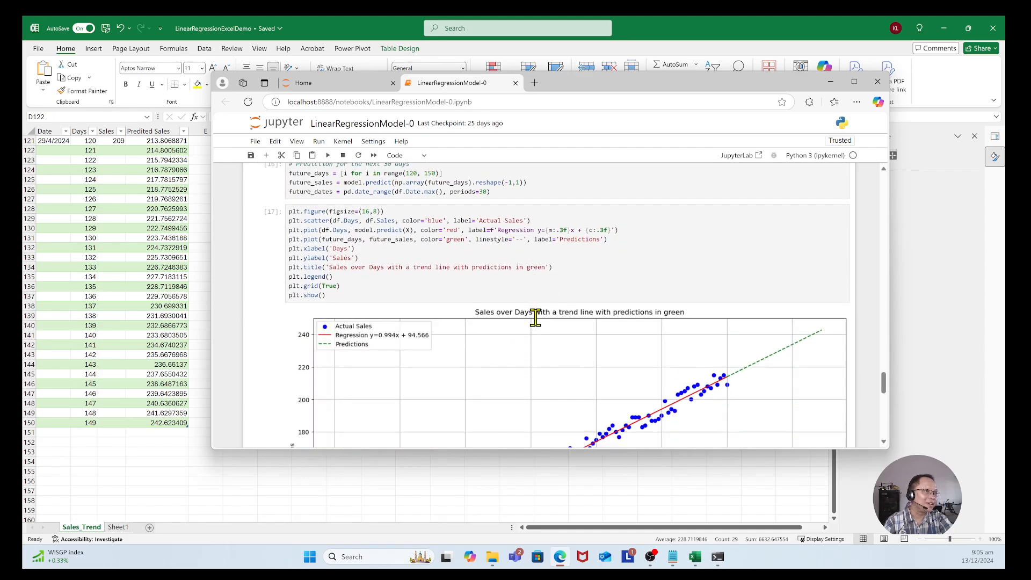
scroll(553, 320, "down", 5)
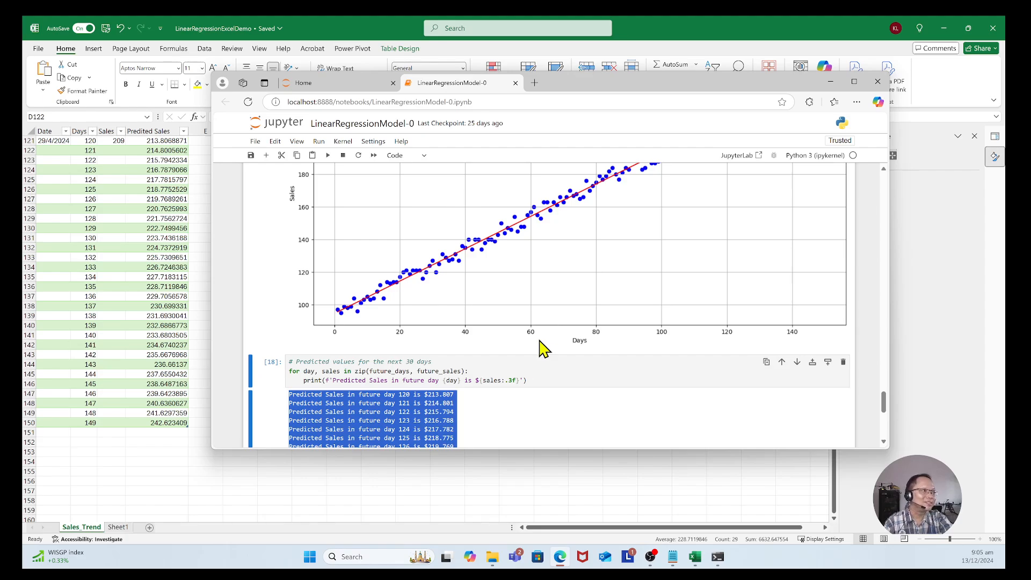
scroll(529, 371, "down", 5)
scroll(535, 378, "down", 1)
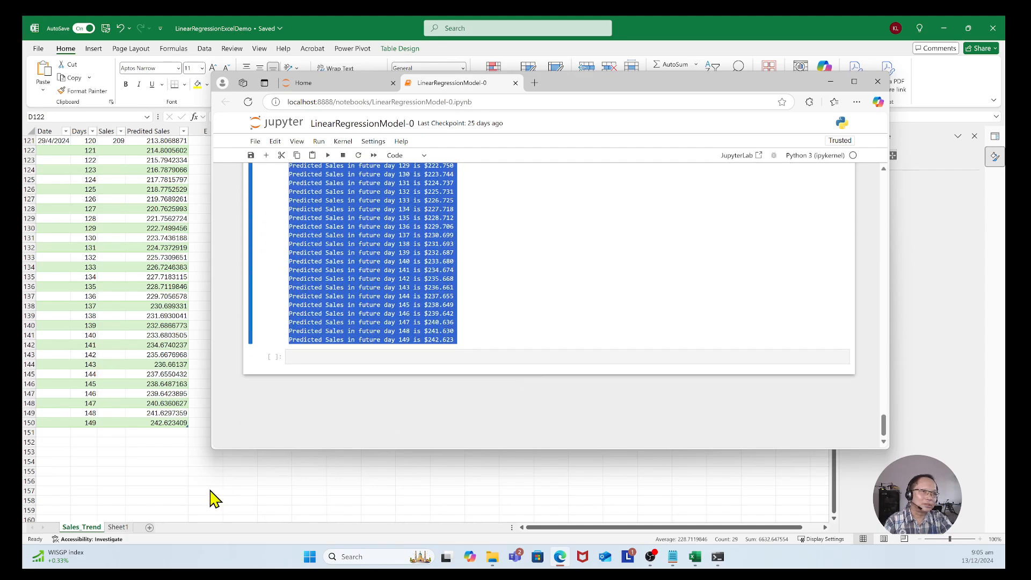